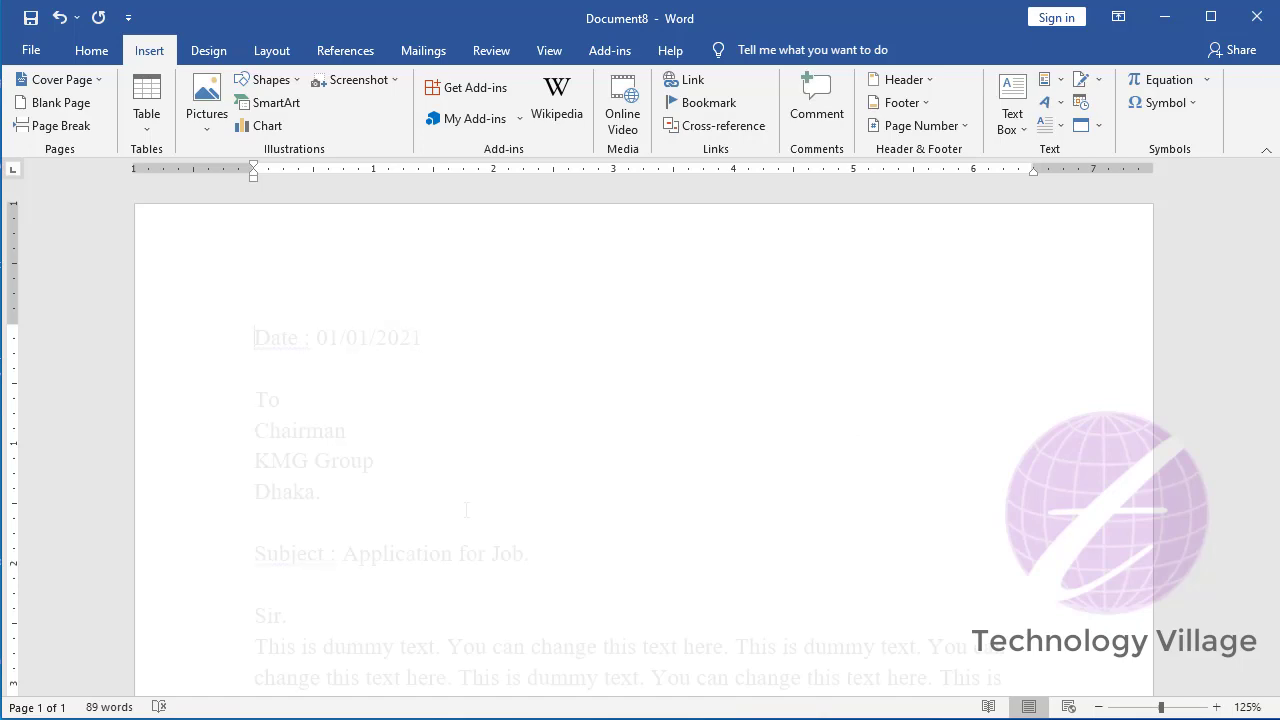
# Step: Select all 89 words of the job application letter with Ctrl+A
pyautogui.keyDown('ctrl'); pyautogui.scroll(-4, 617, 426); pyautogui.keyUp('ctrl')
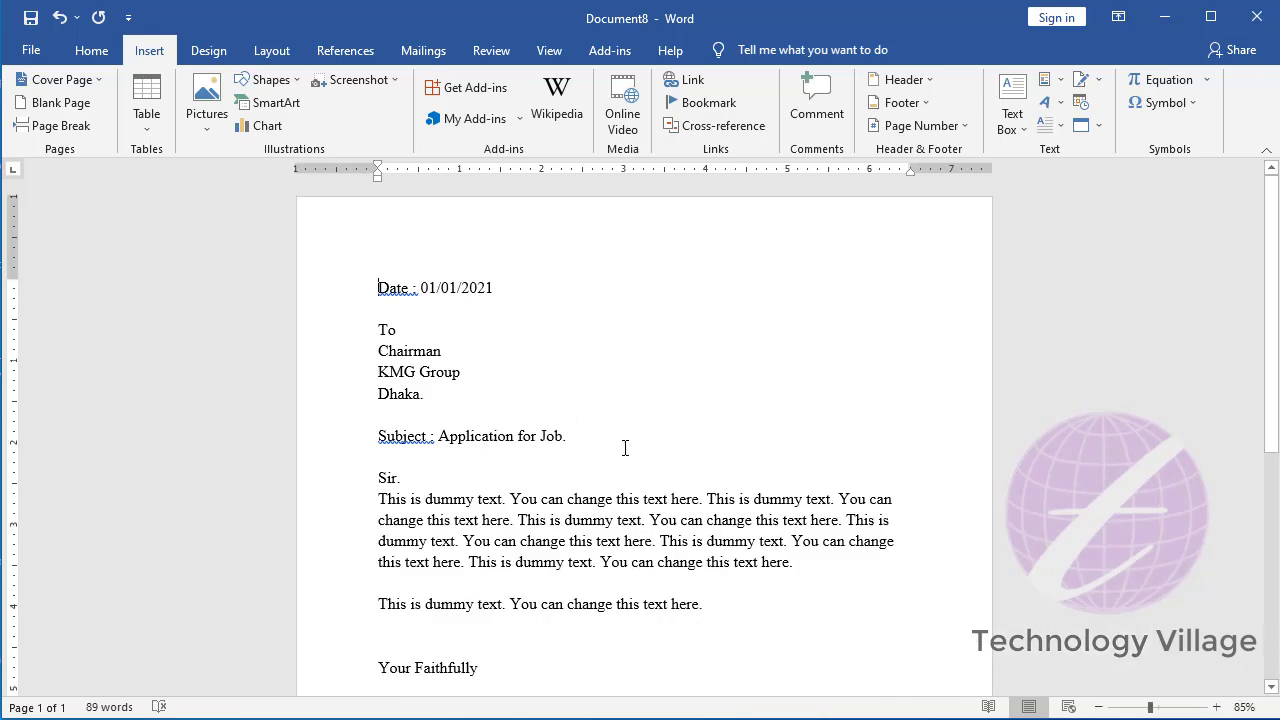
pyautogui.scroll(-4, 640, 430)
pyautogui.scroll(-3, 650, 425)
pyautogui.scroll(5, 650, 425)
pyautogui.scroll(2, 647, 410)
pyautogui.scroll(-3, 650, 460)
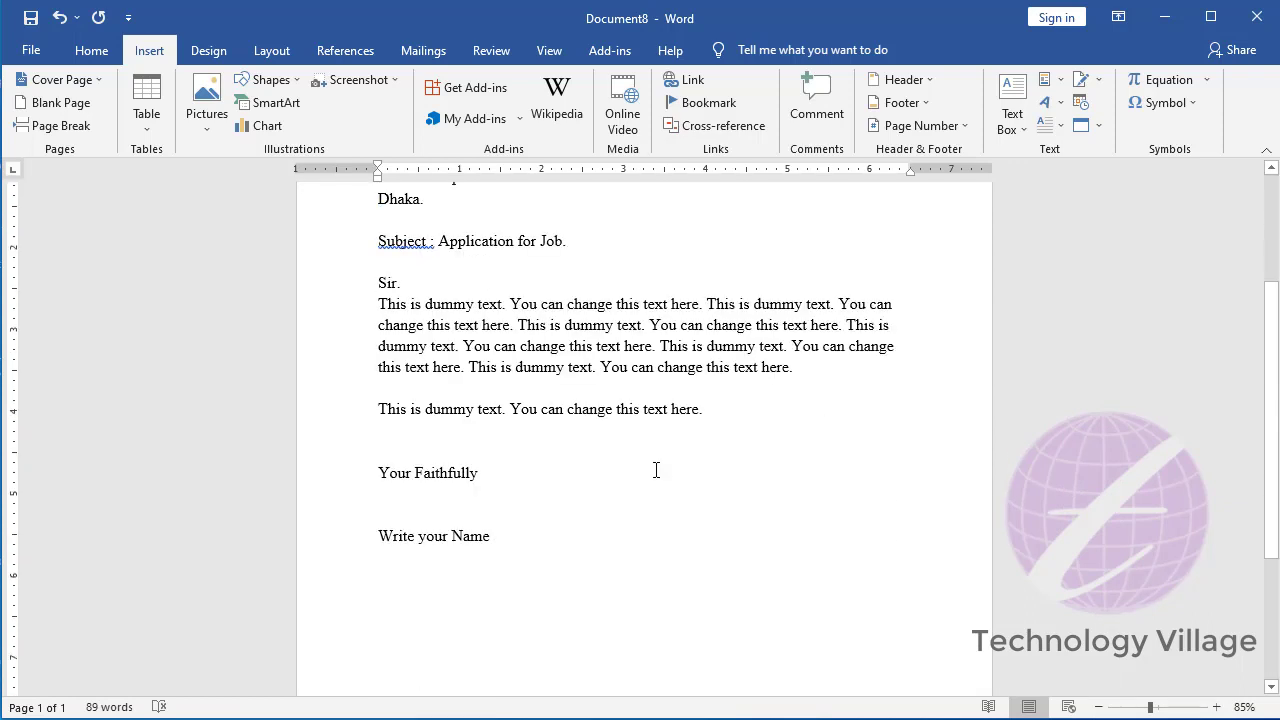
pyautogui.scroll(1, 656, 470)
pyautogui.scroll(2, 655, 470)
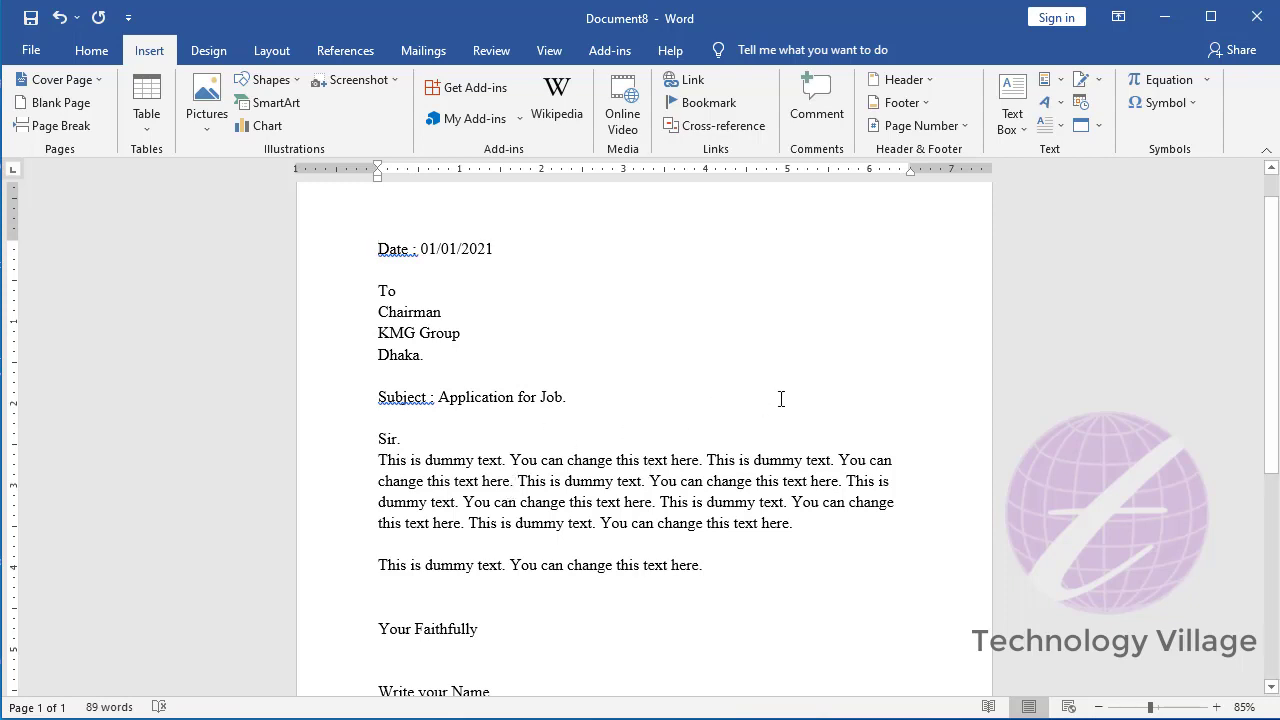
pyautogui.hotkey('ctrl', 'a')
pyautogui.scroll(-3, 744, 549)
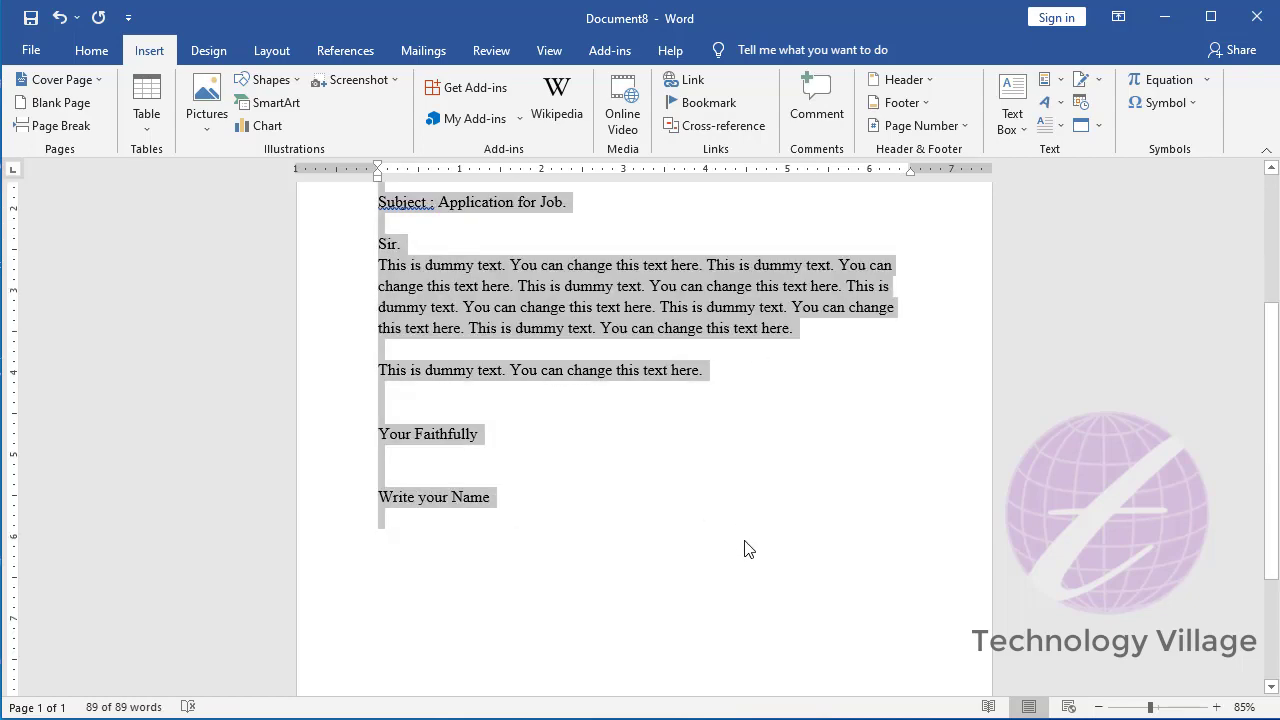
# Step: Save the selected letter to the Quick Part Gallery as 'Application' in the General category
pyautogui.scroll(3, 744, 549)
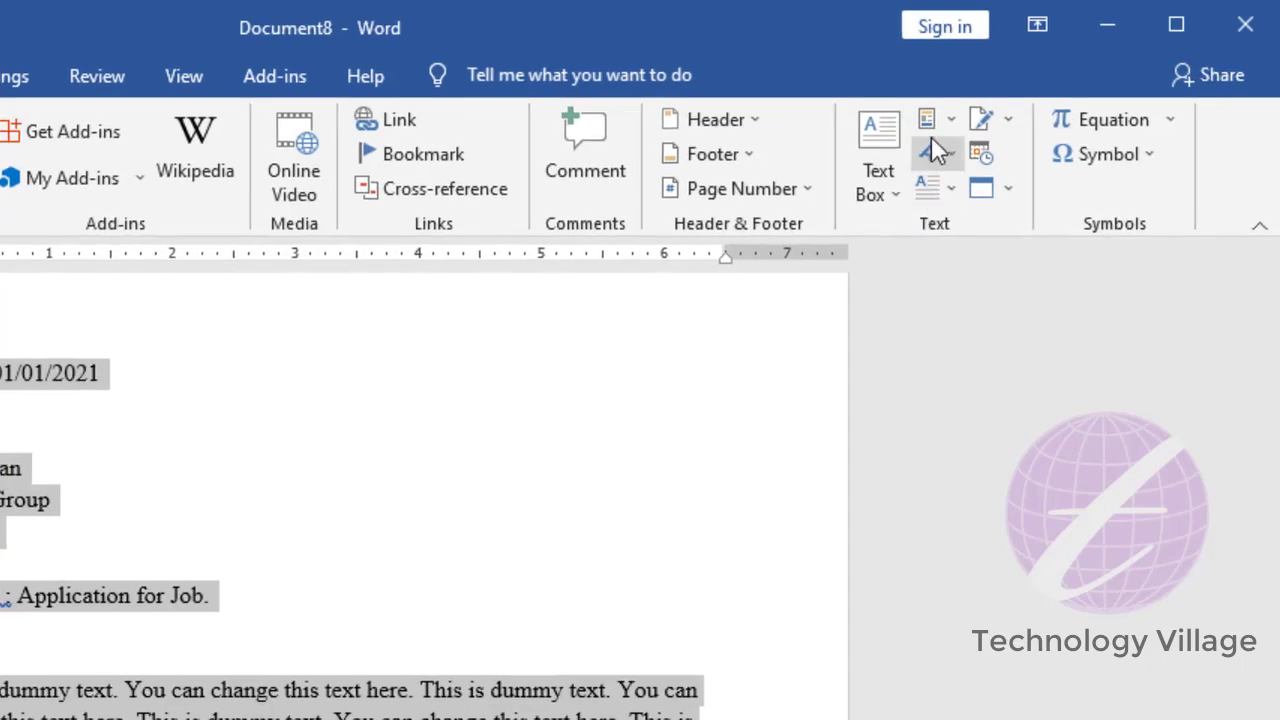
pyautogui.click(945, 122)
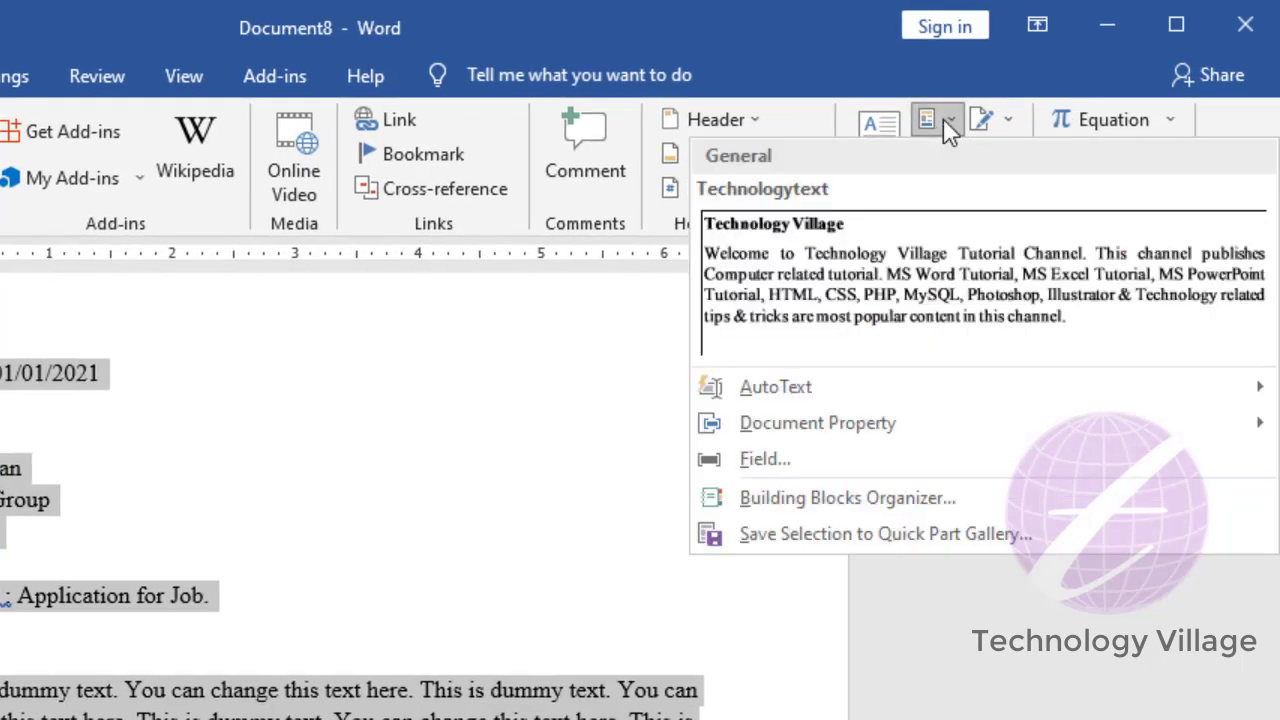
pyautogui.click(832, 535)
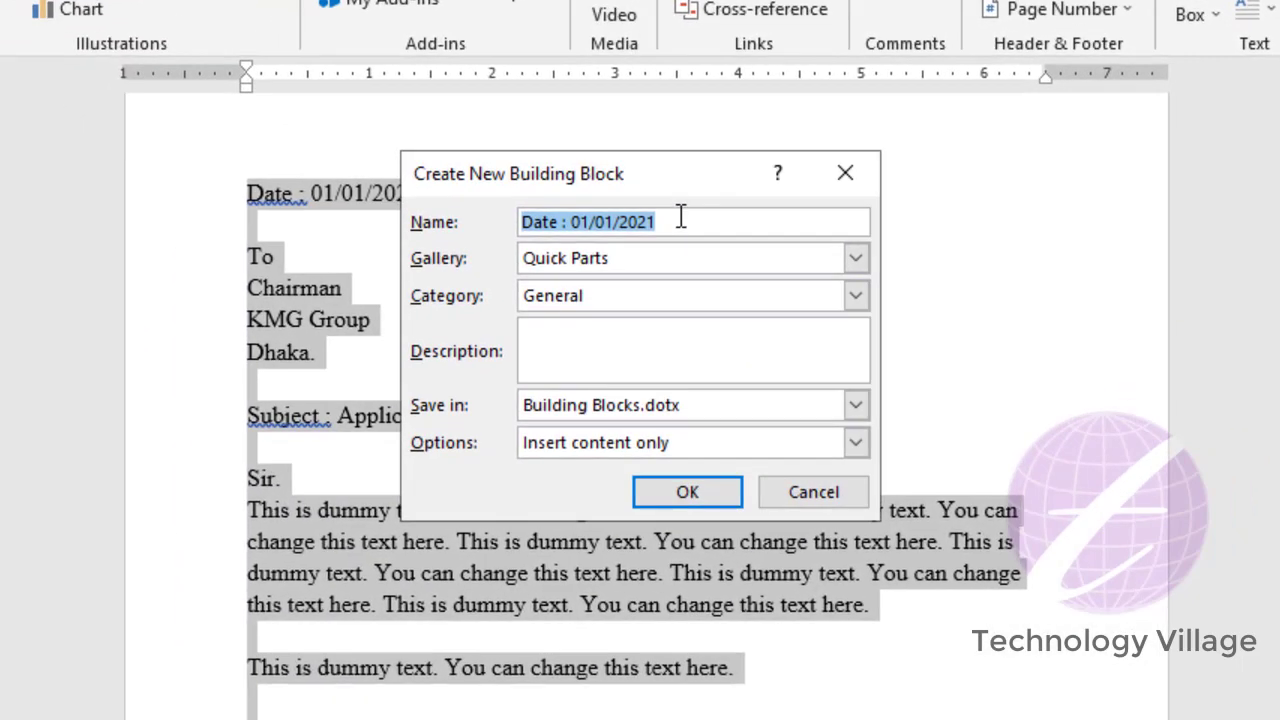
pyautogui.write('Appl')
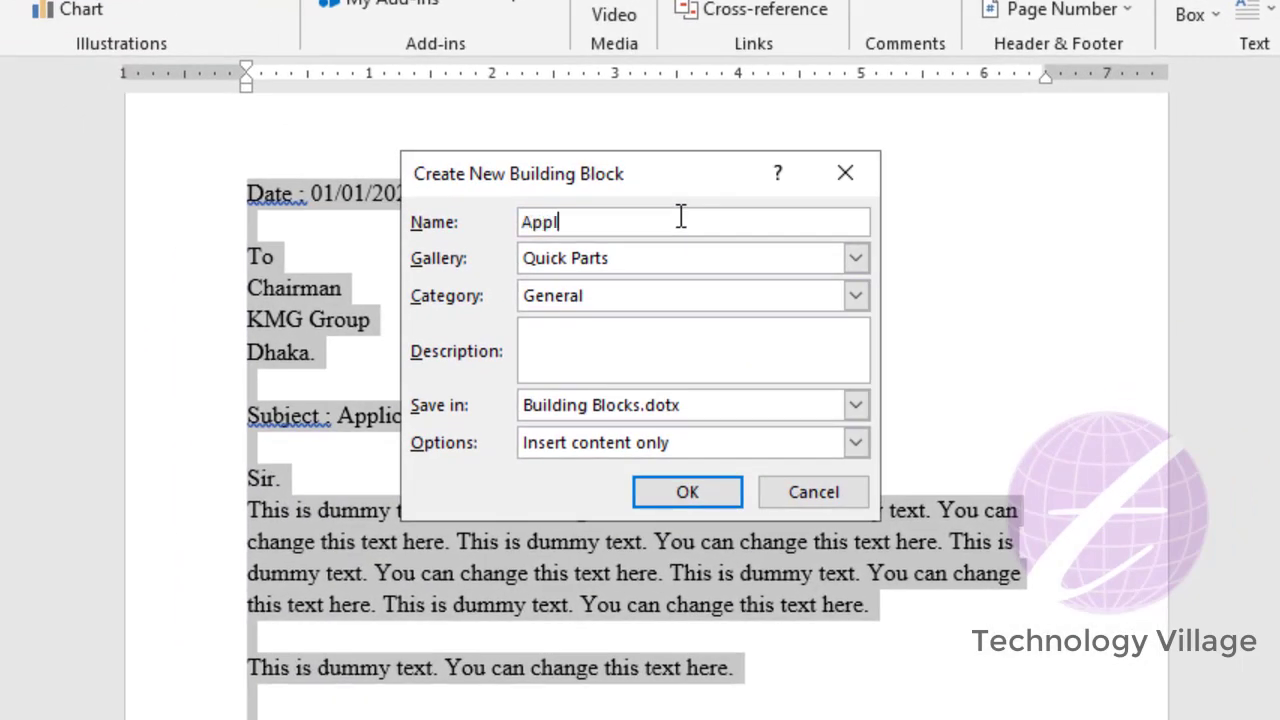
pyautogui.write('ication')
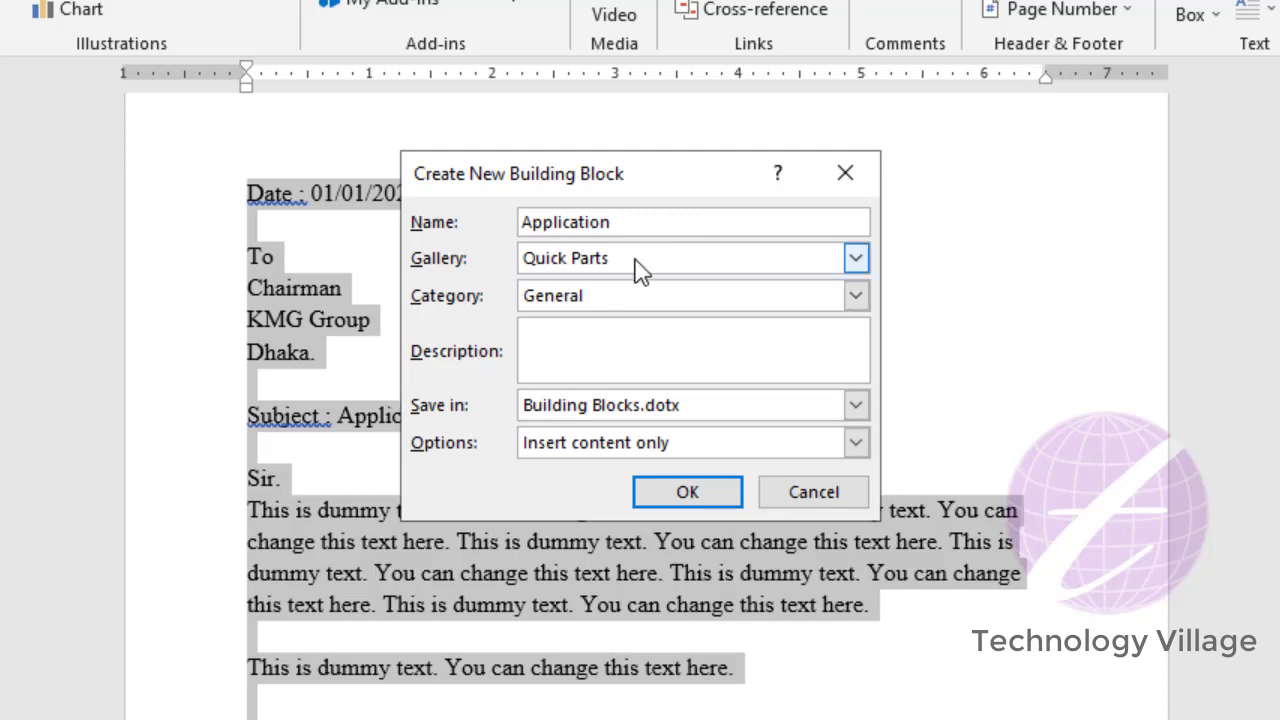
pyautogui.click(692, 492)
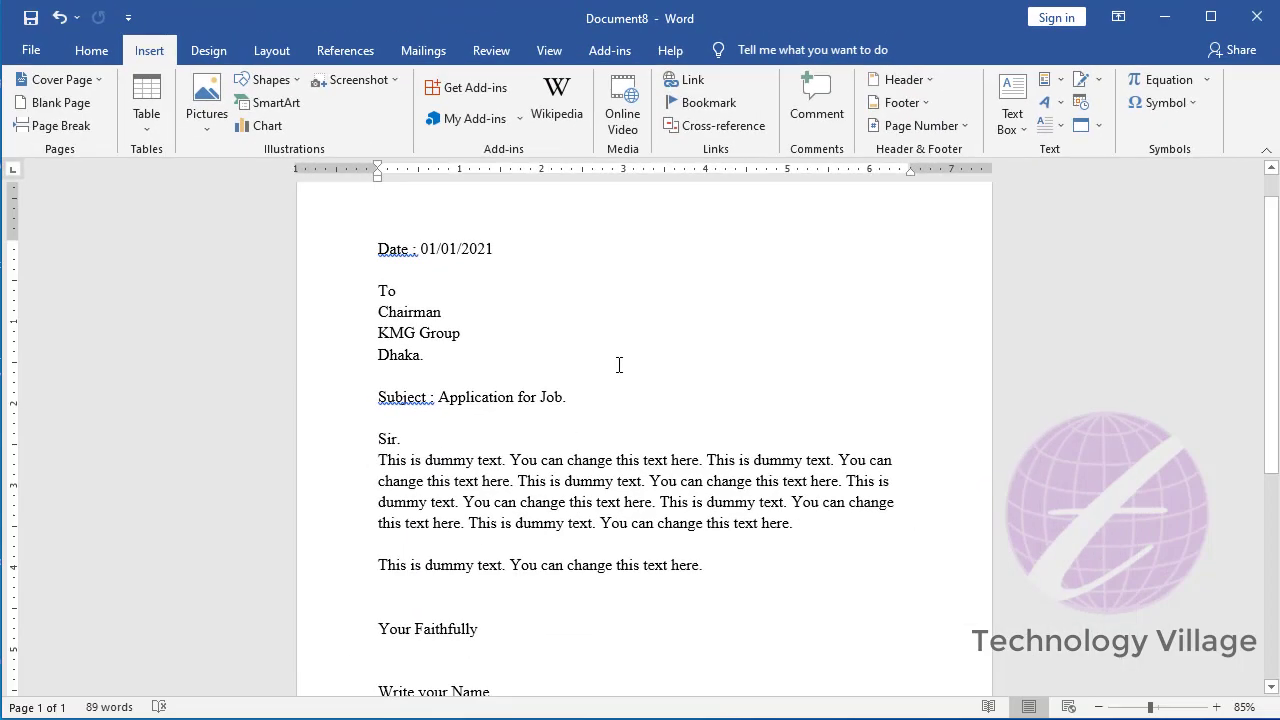
# Step: Delete the selected letter, then insert it back from the Application Quick Part
pyautogui.press('Delete')
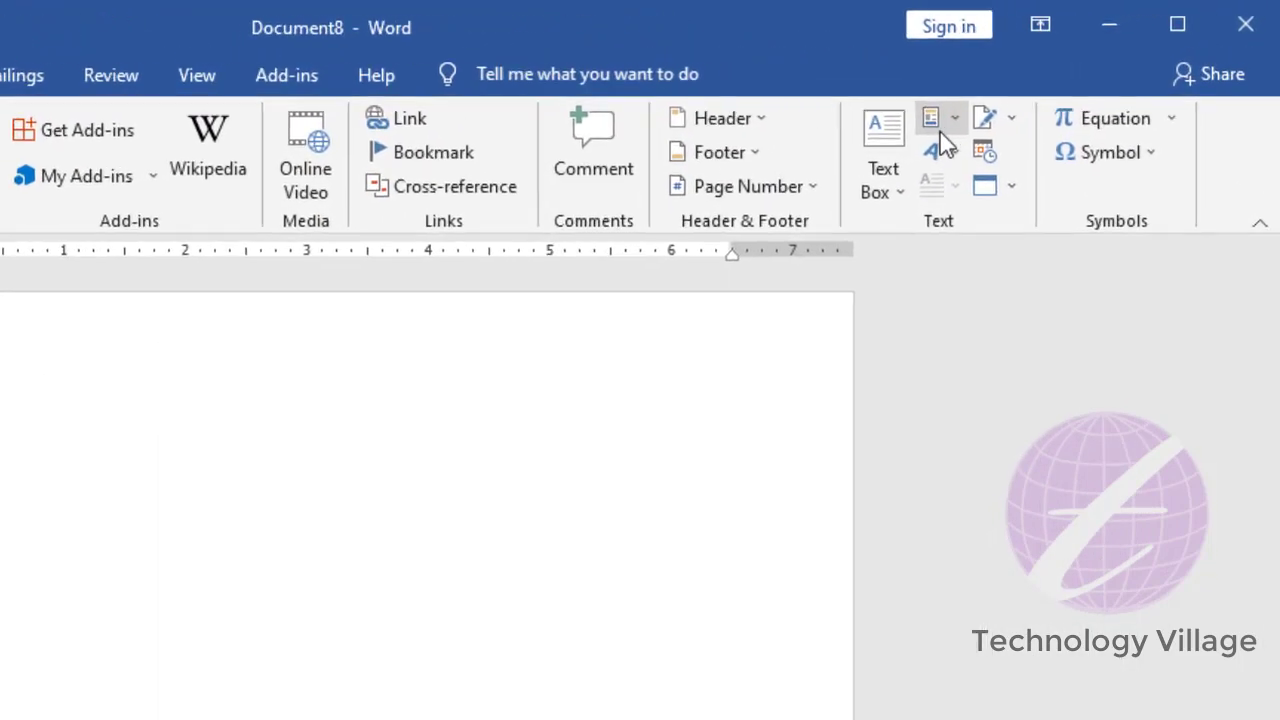
pyautogui.click(1048, 80)
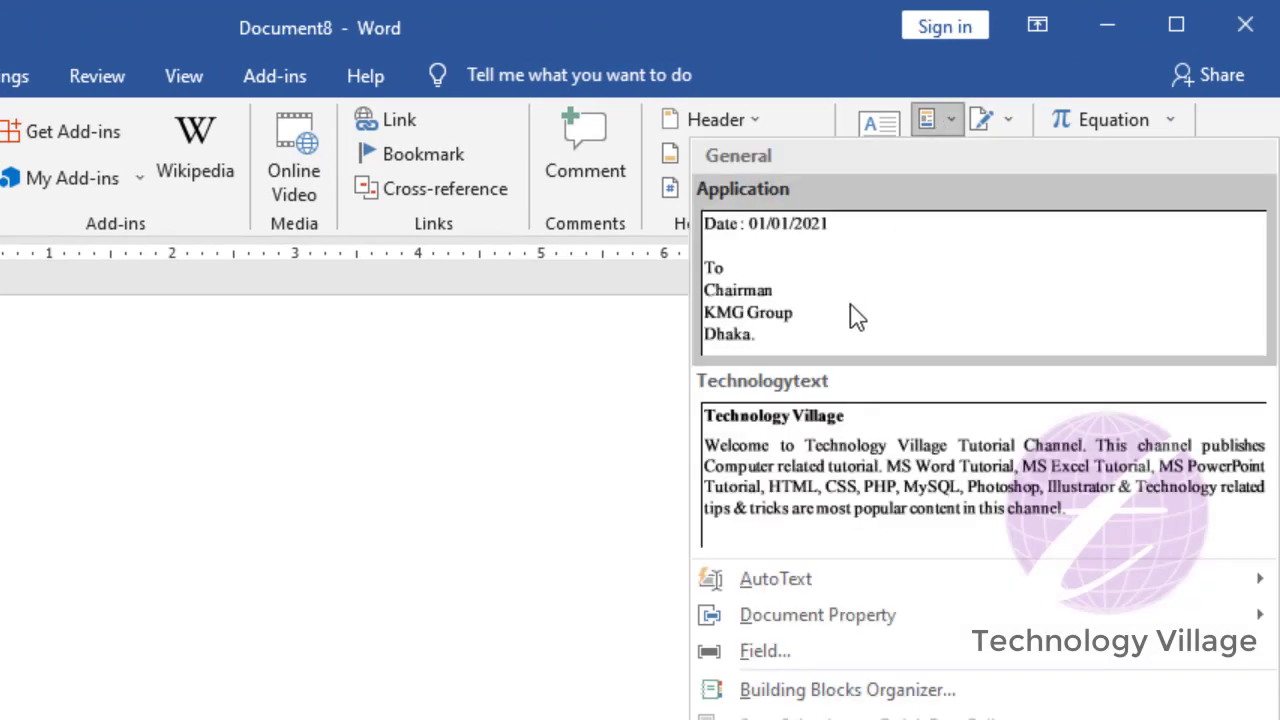
pyautogui.click(838, 303)
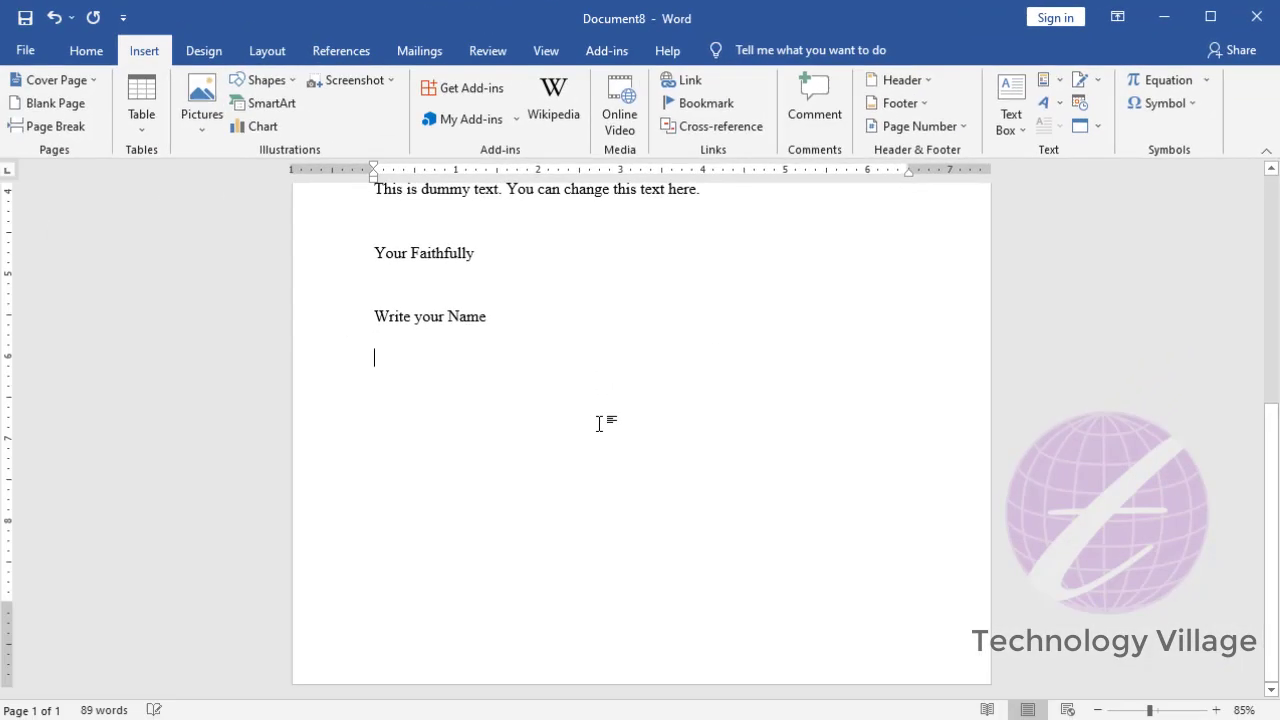
pyautogui.scroll(5, 660, 360)
pyautogui.scroll(-4, 575, 523)
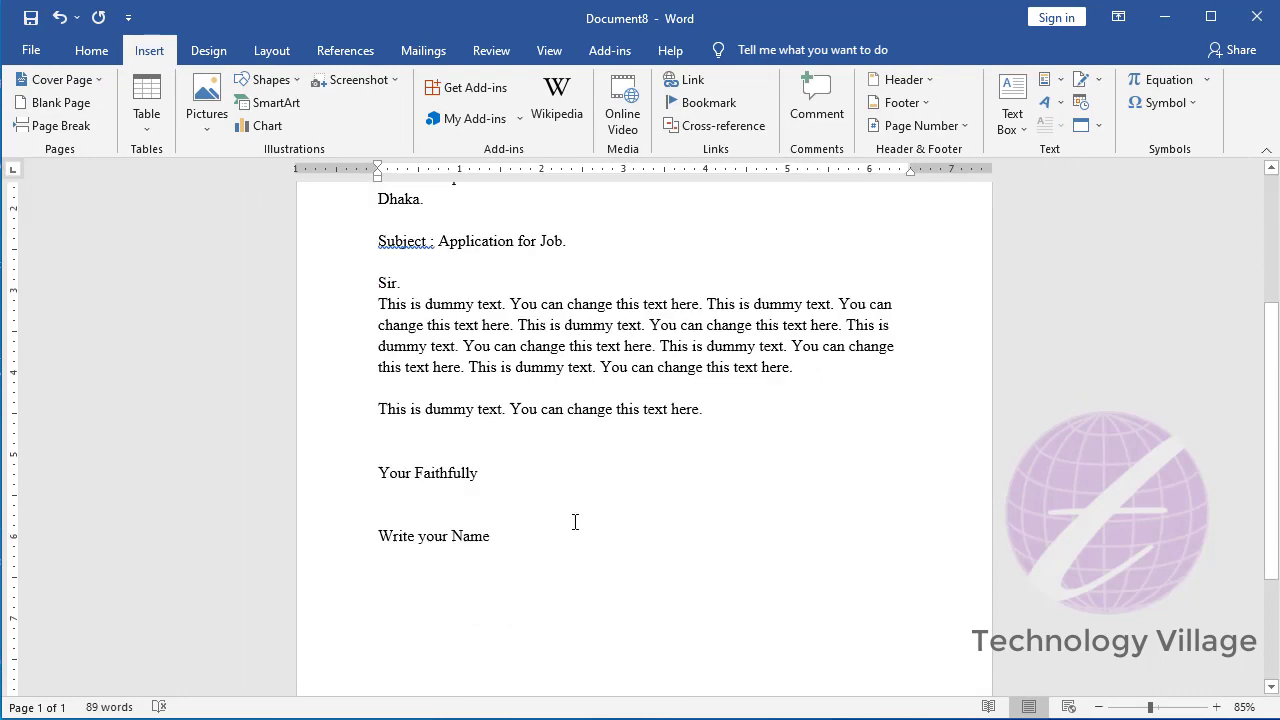
pyautogui.scroll(-1, 575, 523)
pyautogui.scroll(3, 575, 523)
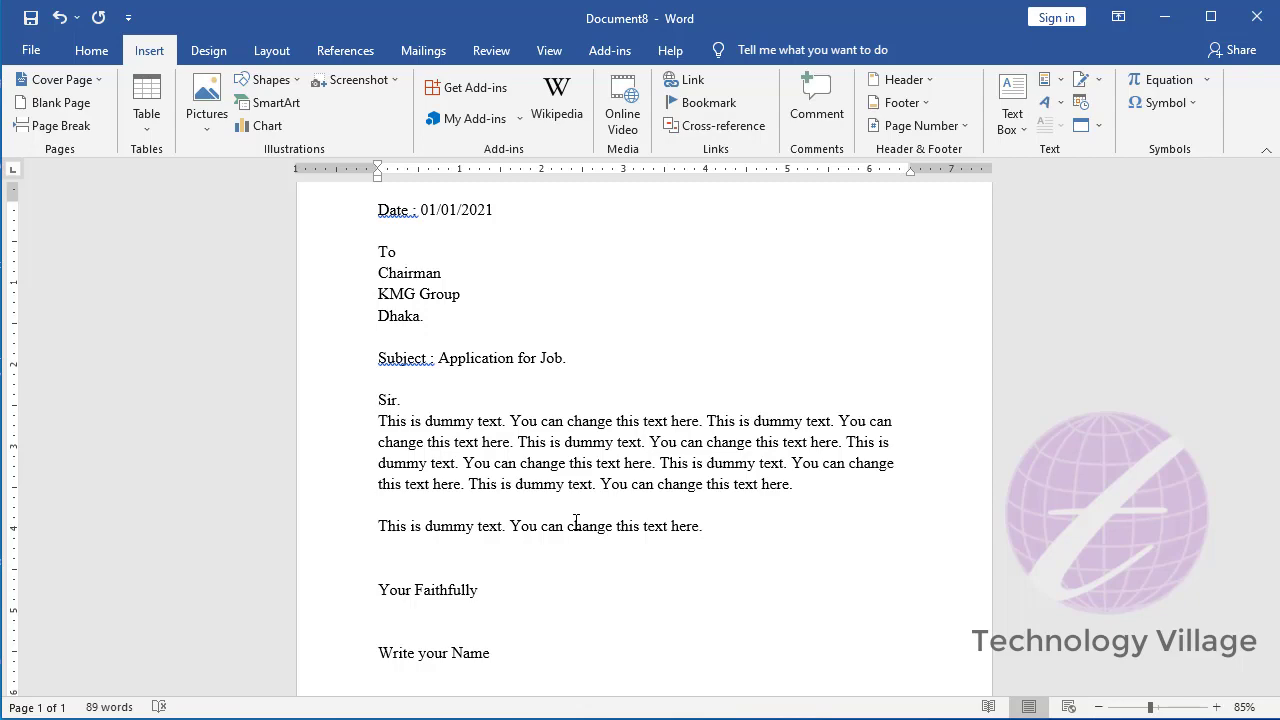
# Step: Select and delete all the text, then reinsert the letter from the Application Quick Part
pyautogui.hotkey('ctrl', 'a')
pyautogui.press('Delete')
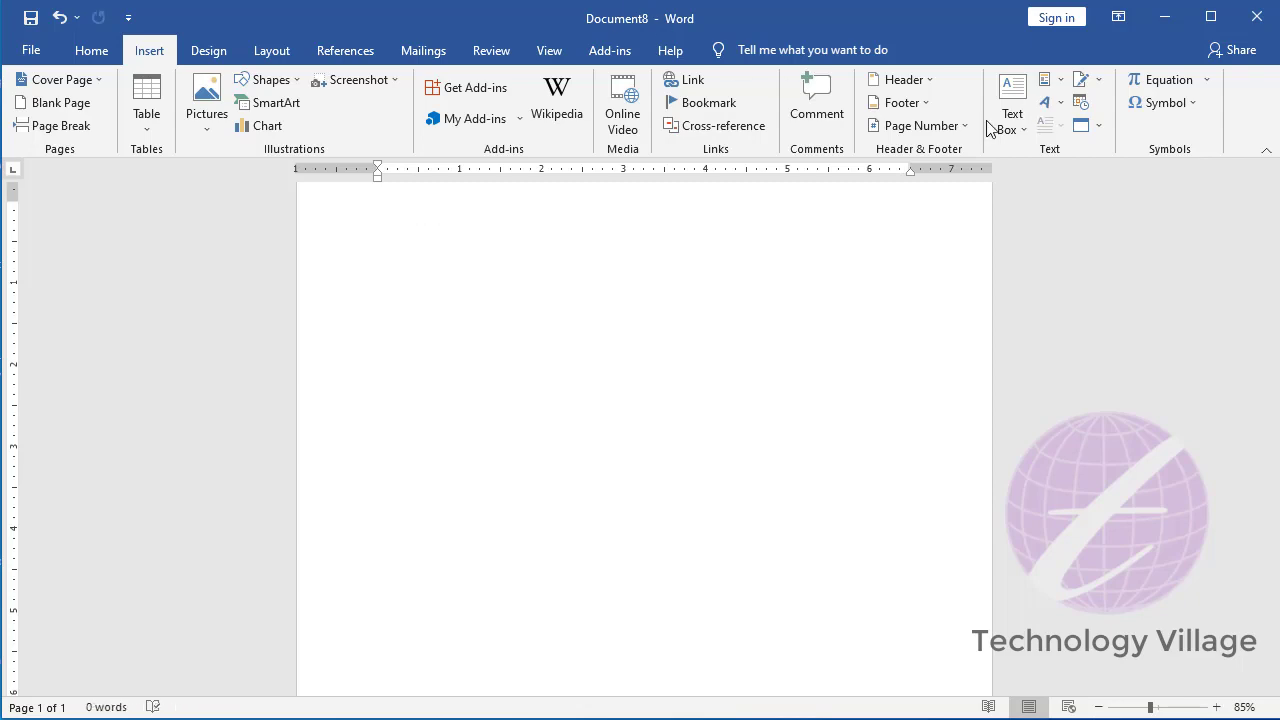
pyautogui.click(1048, 80)
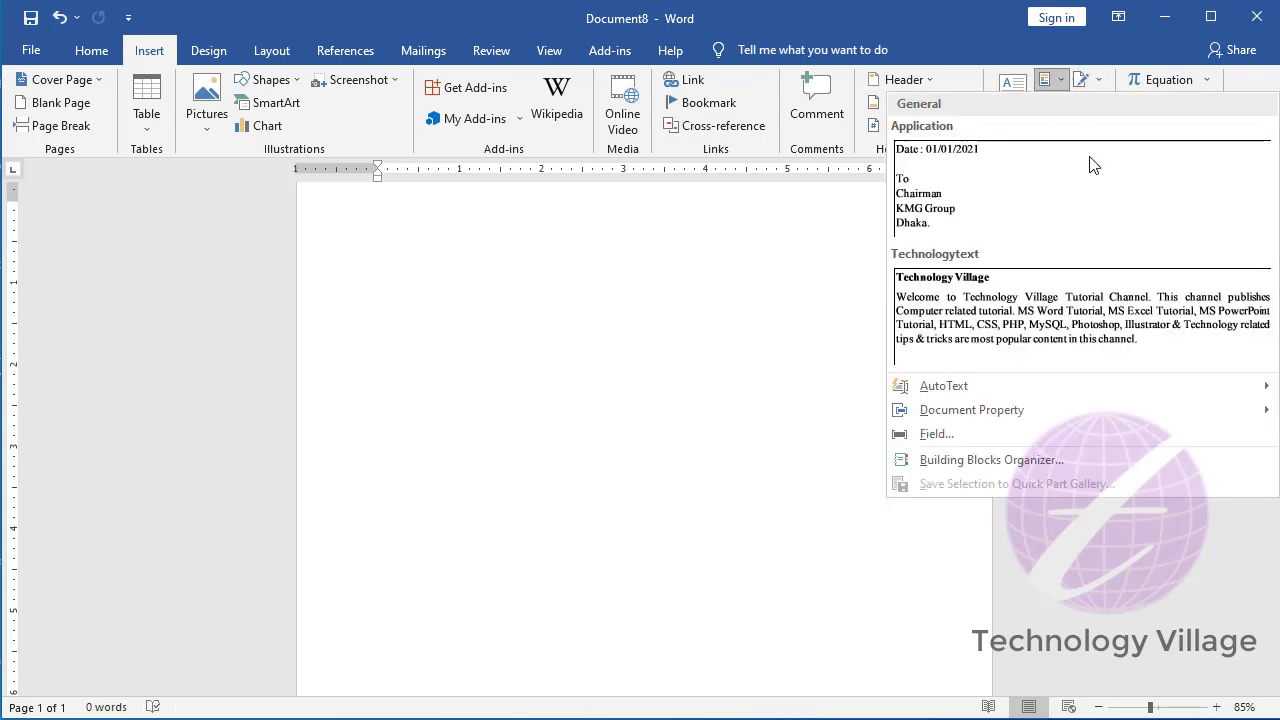
pyautogui.click(1040, 210)
pyautogui.scroll(5, 564, 436)
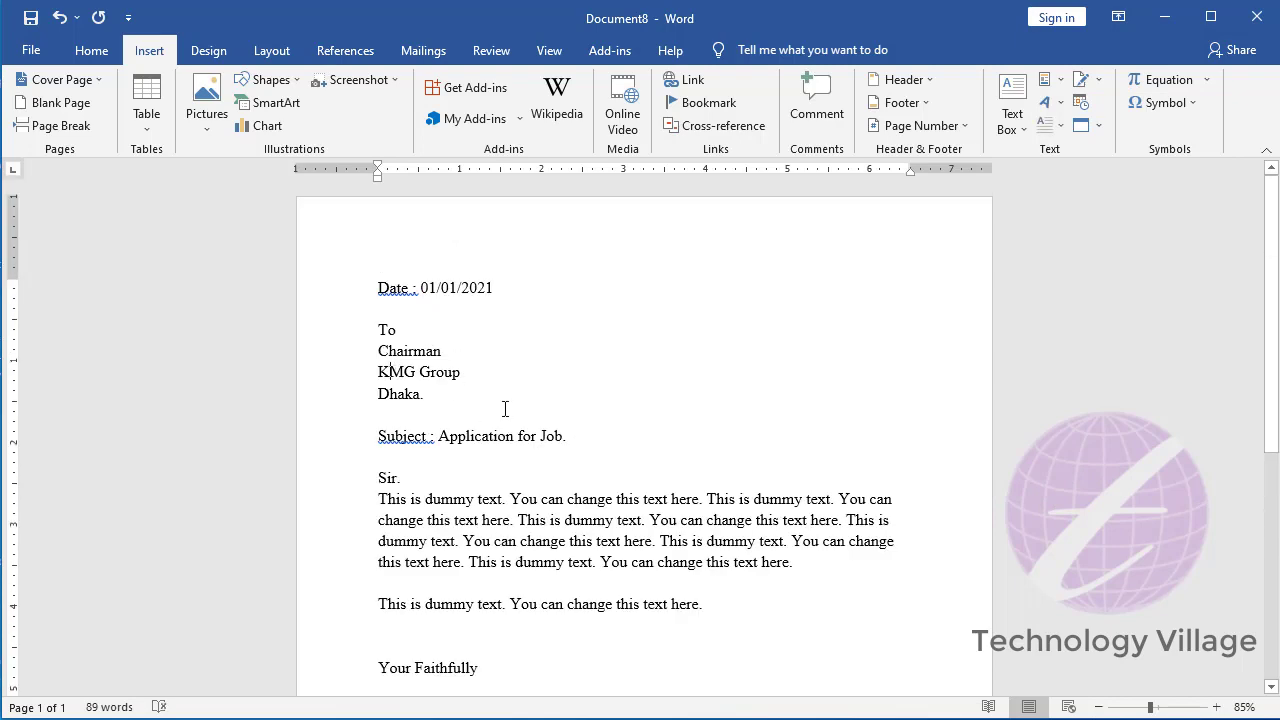
pyautogui.scroll(-3, 635, 536)
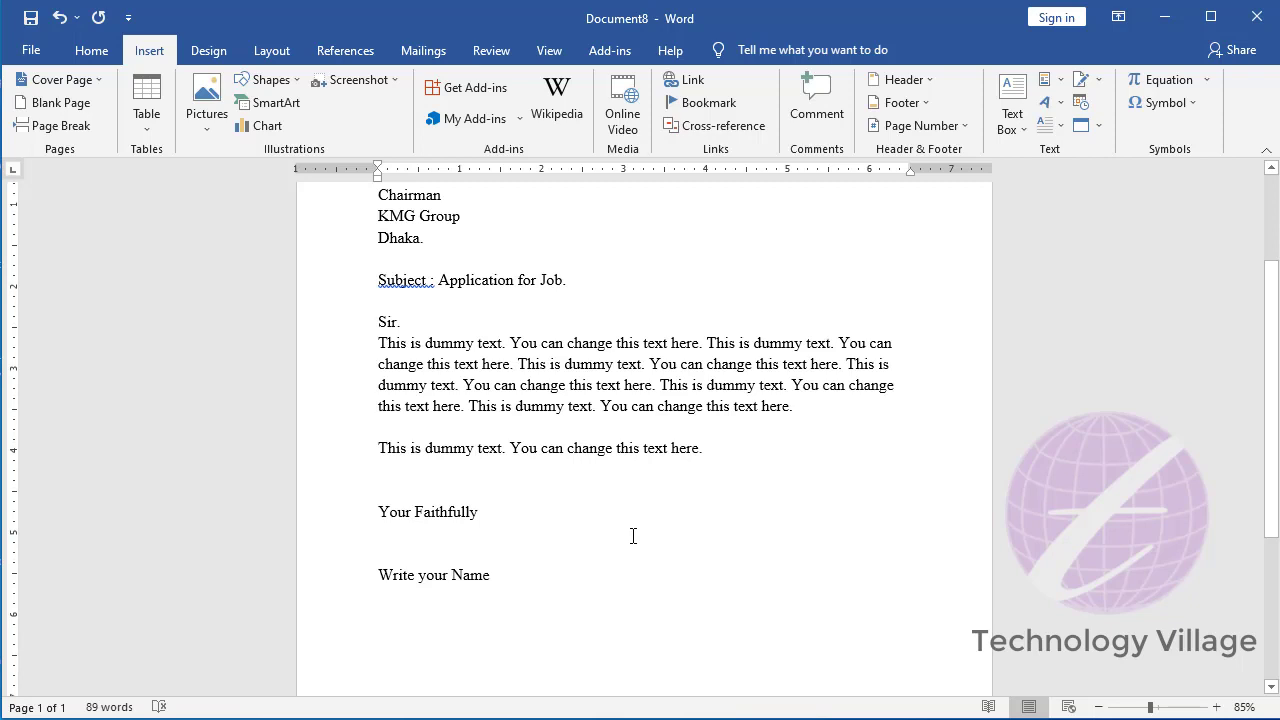
pyautogui.scroll(3, 633, 536)
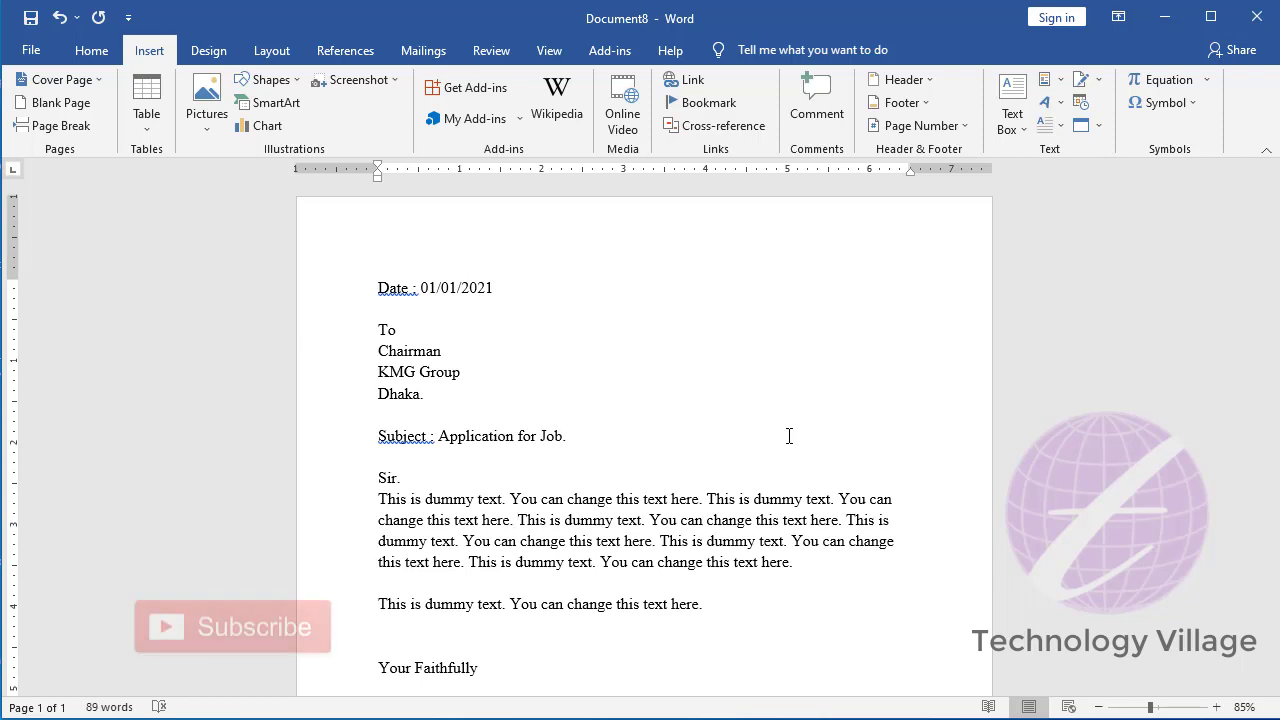
# Step: Select all the letter text and delete it, leaving 0 words
pyautogui.hotkey('ctrl', 'a')
pyautogui.press('Delete')
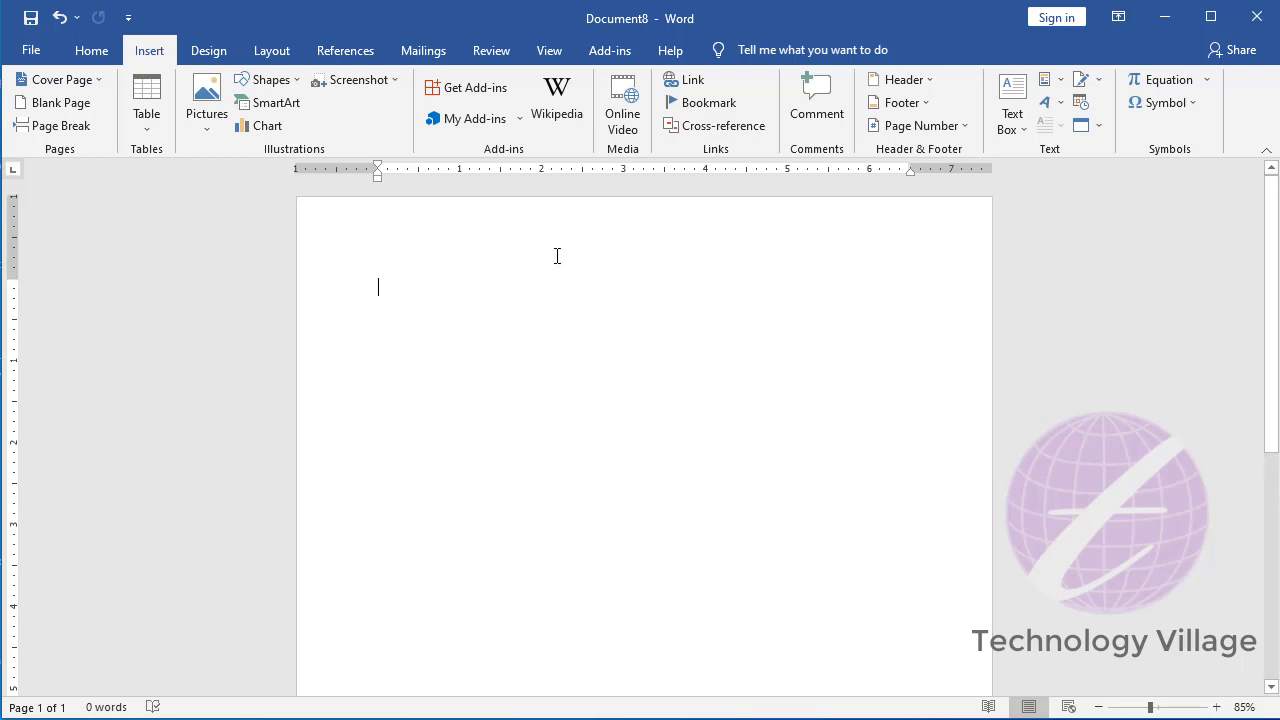
# Step: Type 'Technology Village' into the page header and centre it
pyautogui.rightClick(560, 215)
pyautogui.click(600, 226)
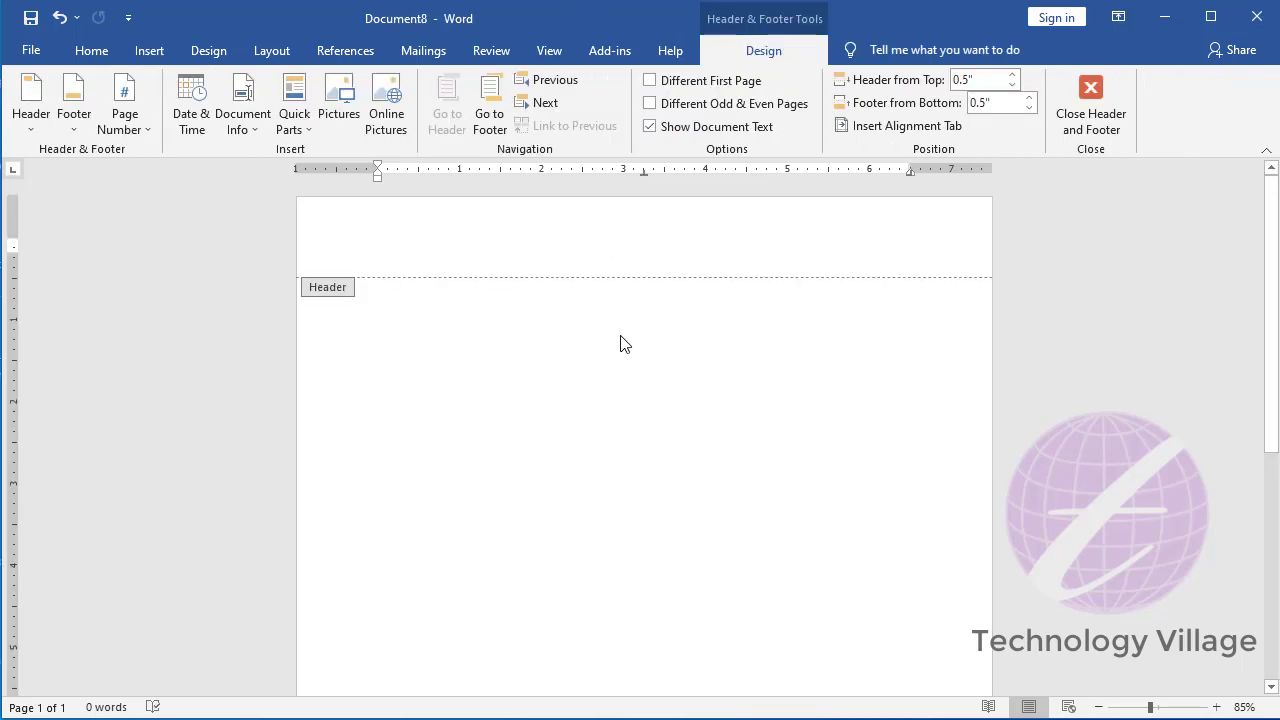
pyautogui.write('Techn')
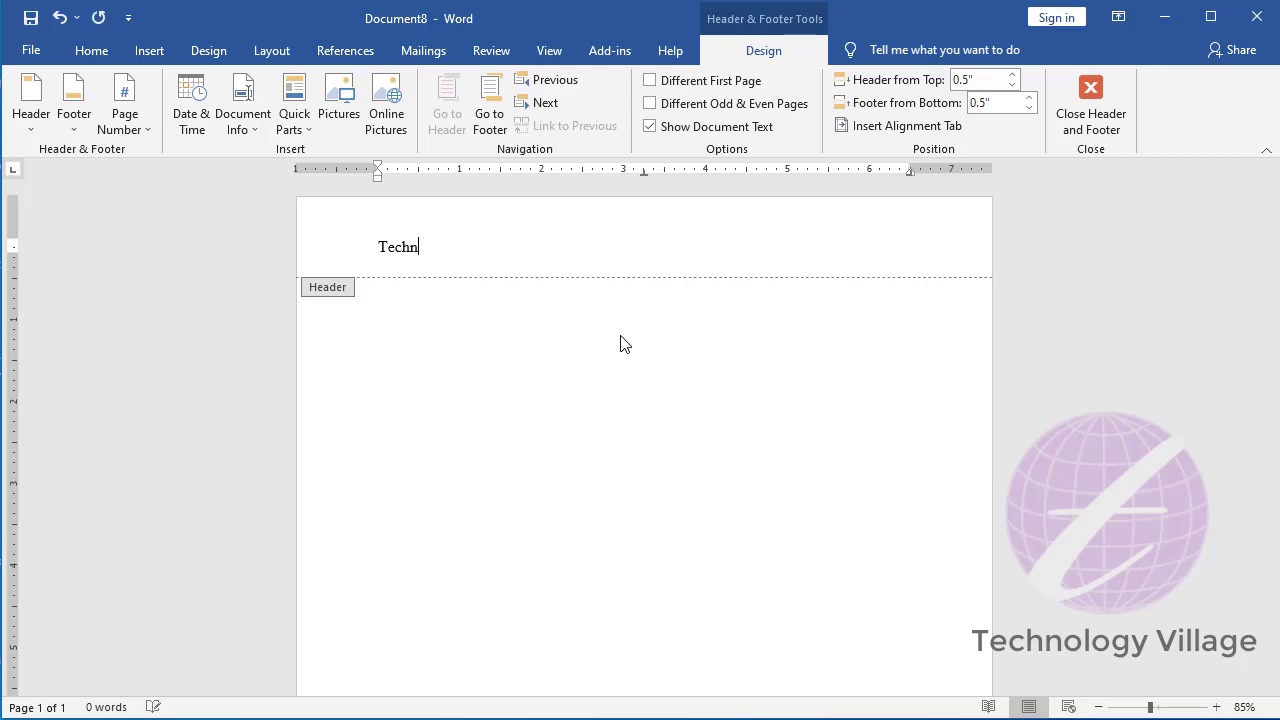
pyautogui.write('ology vi')
pyautogui.press('BackSpace')
pyautogui.press('BackSpace')
pyautogui.write('Village')
pyautogui.hotkey('ctrl', 'e')
pyautogui.write('}')
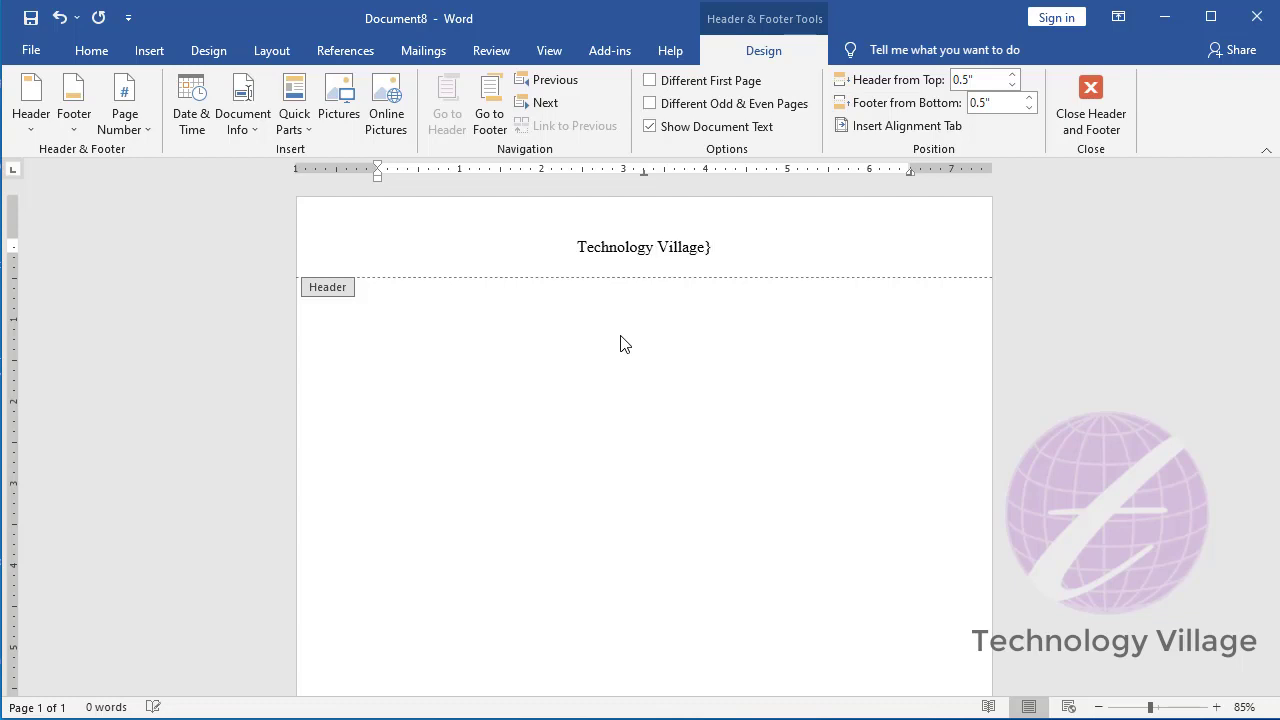
pyautogui.press('BackSpace')
# Step: Make the header title bold and larger, then add an 'MS Word Tutorial' line below
pyautogui.hotkey('ctrl', 'a')
pyautogui.hotkey('ctrl', 'b')
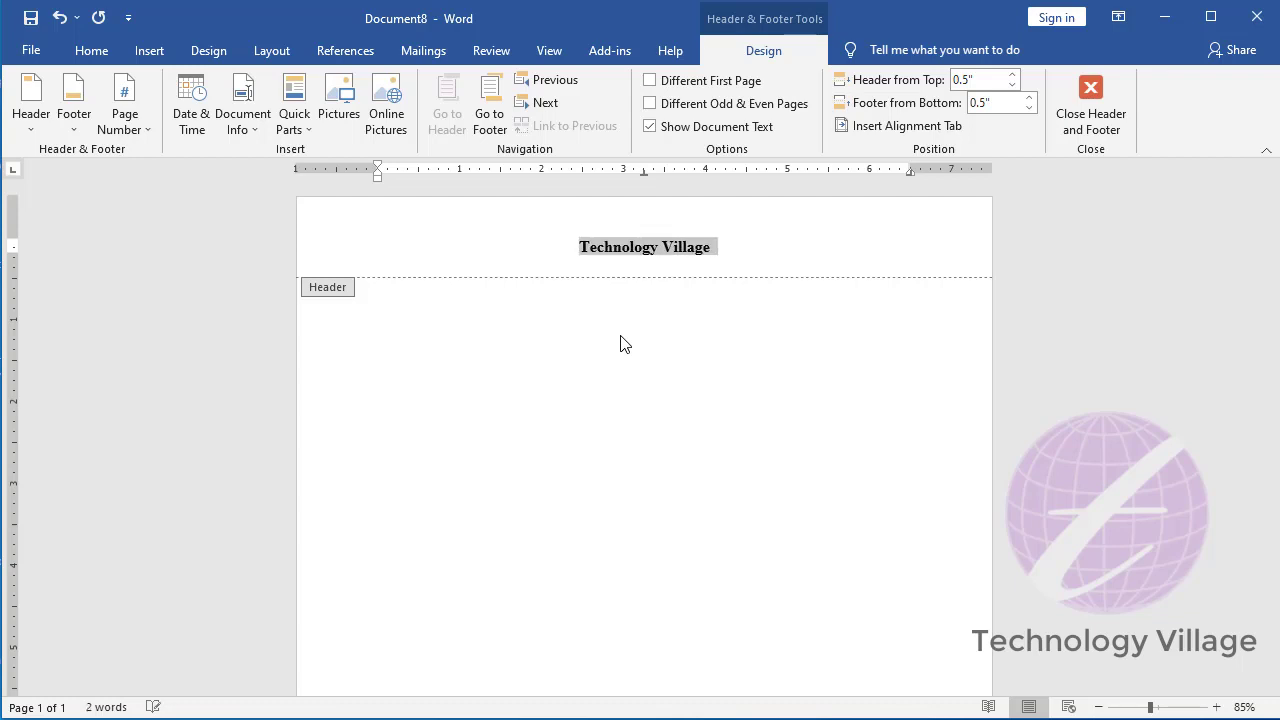
pyautogui.hotkey('ctrl', ']')
pyautogui.hotkey('ctrl', ']')
pyautogui.hotkey('ctrl', ']')
pyautogui.hotkey('ctrl', ']')
pyautogui.hotkey('ctrl', ']')
pyautogui.hotkey('ctrl', ']')
pyautogui.hotkey('ctrl', ']')
pyautogui.hotkey('ctrl', ']')
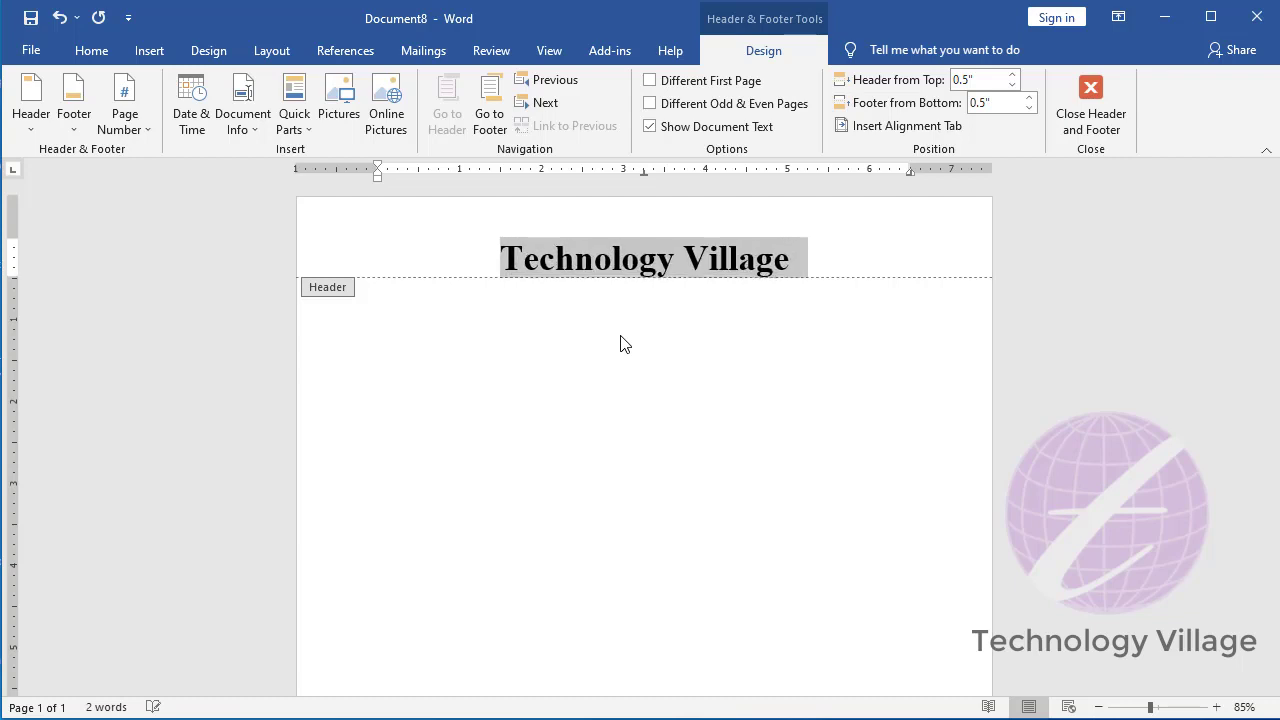
pyautogui.hotkey('ctrl', 'b')
pyautogui.hotkey('ctrl', 'b')
pyautogui.press('End')
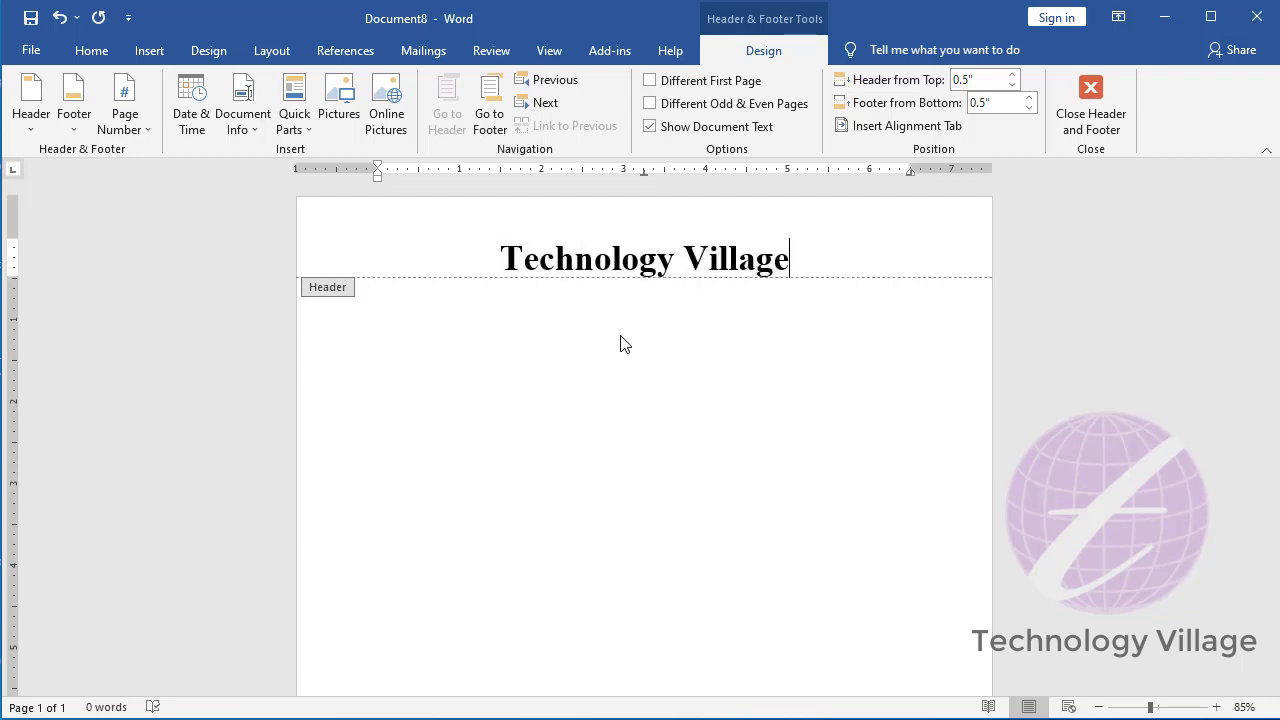
pyautogui.press('Return')
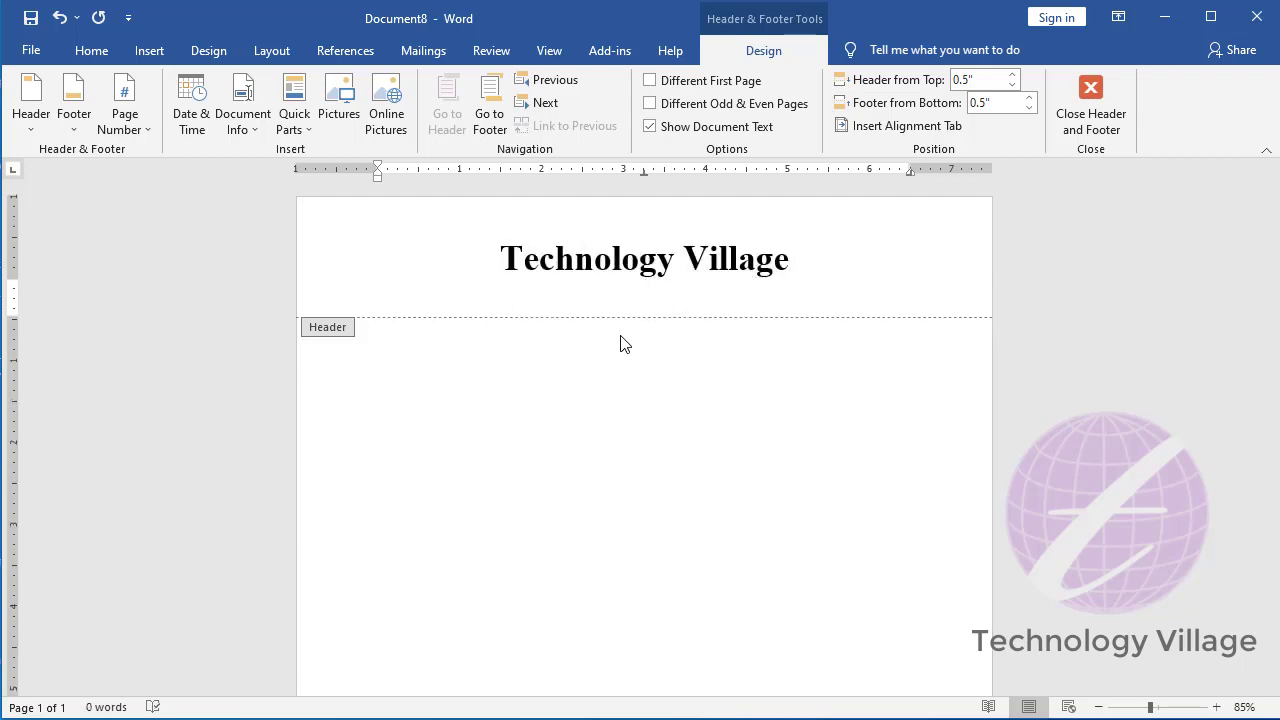
pyautogui.write('MS Word ')
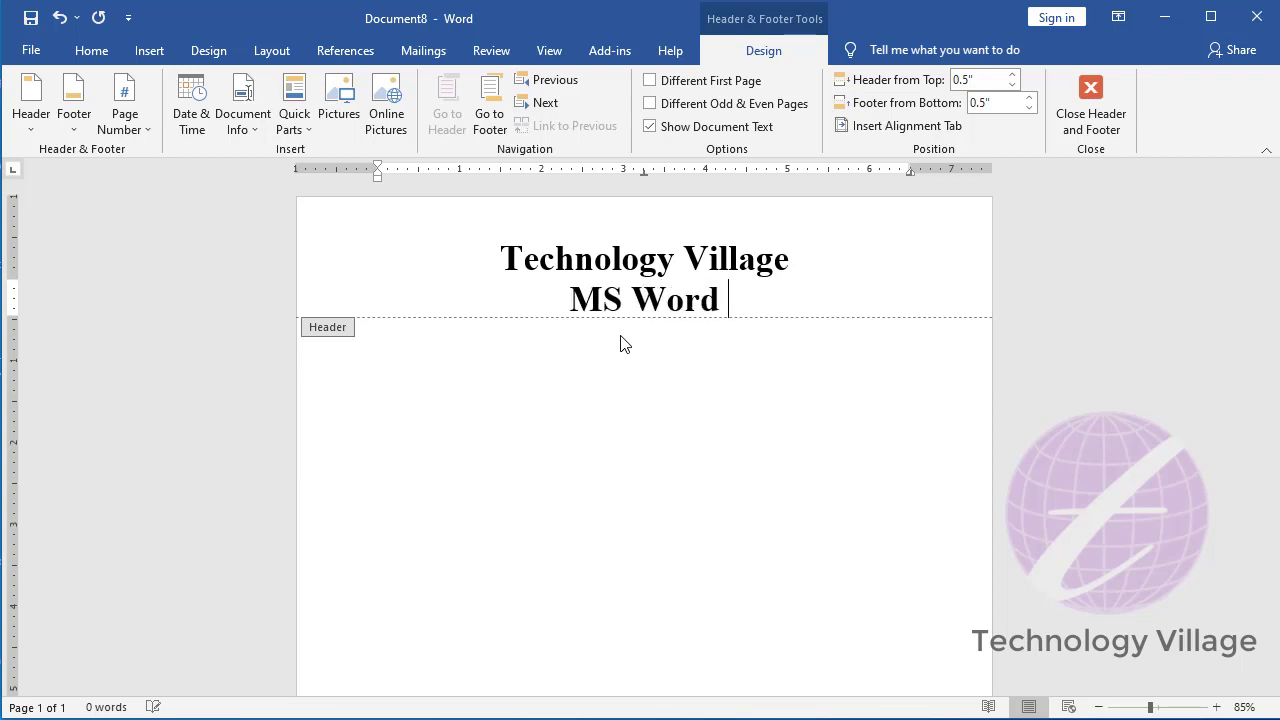
pyautogui.write('Tutorial')
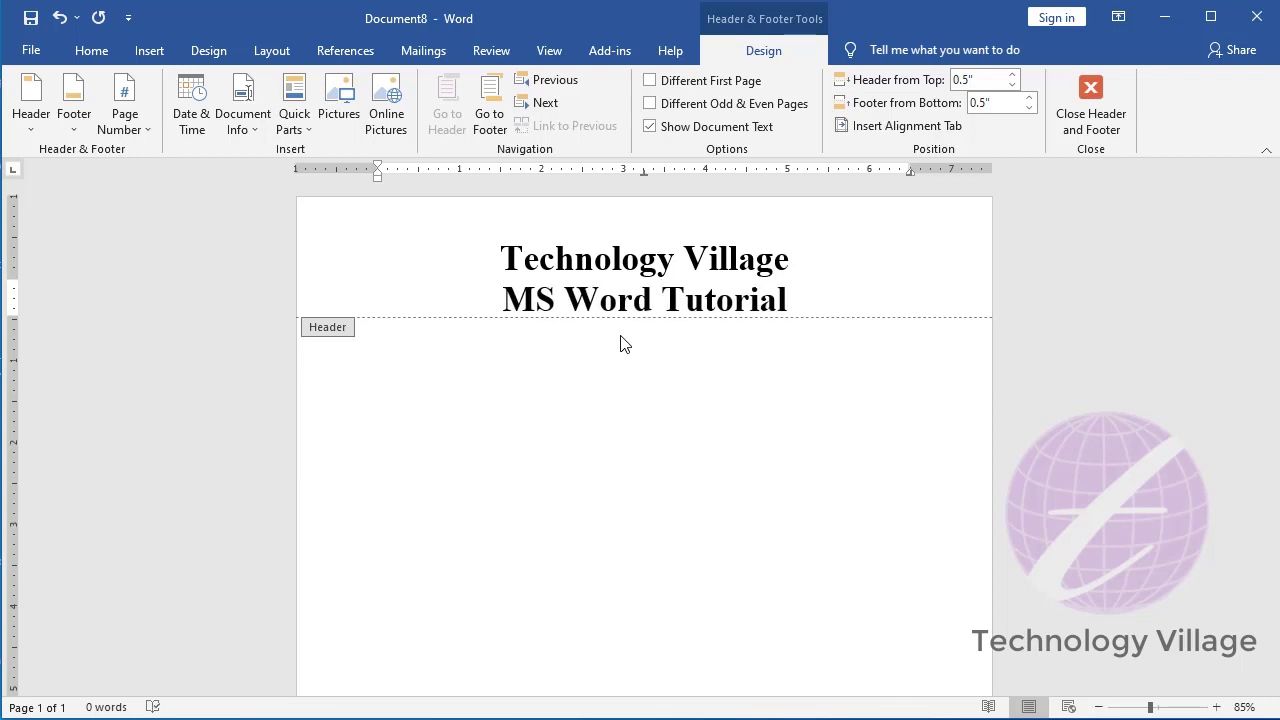
# Step: Shrink the 'MS Word Tutorial' line, colour the title purple, and select both header lines
pyautogui.hotkey('shift', 'Home')
pyautogui.hotkey('ctrl', '[')
pyautogui.hotkey('ctrl', '[')
pyautogui.hotkey('ctrl', '[')
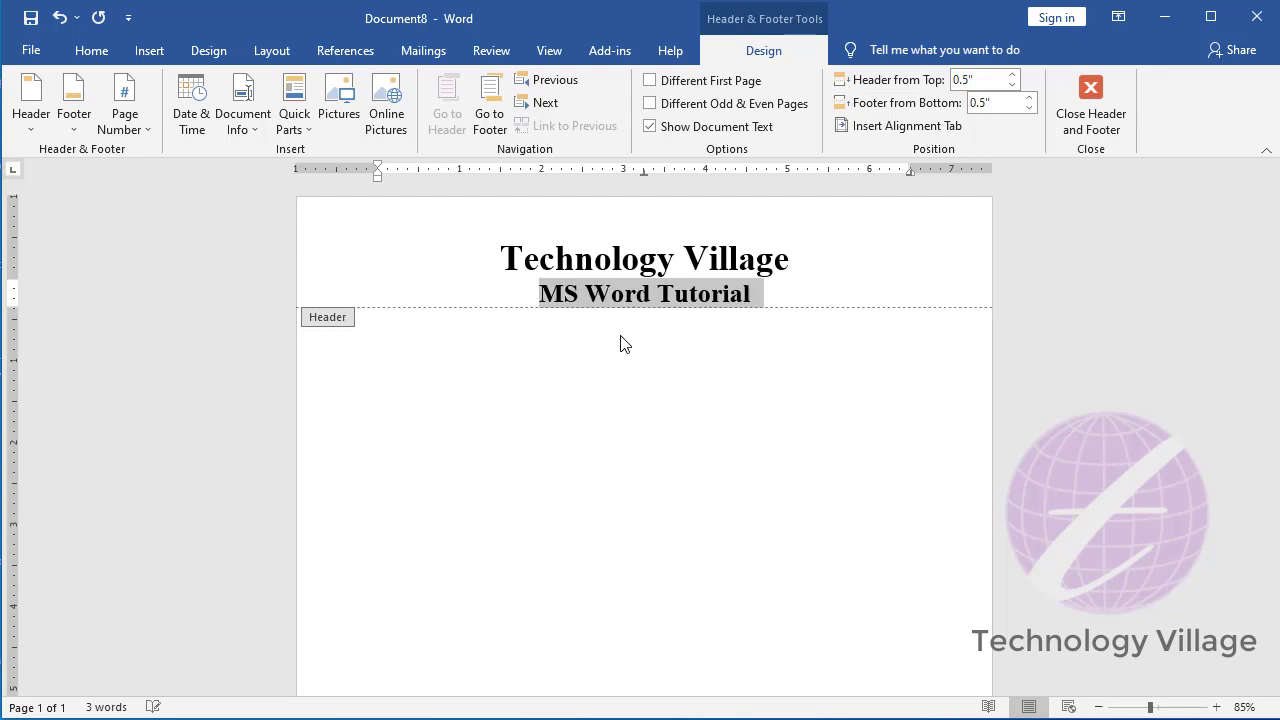
pyautogui.hotkey('ctrl', '[')
pyautogui.hotkey('ctrl', 'Home')
pyautogui.hotkey('shift', 'End')
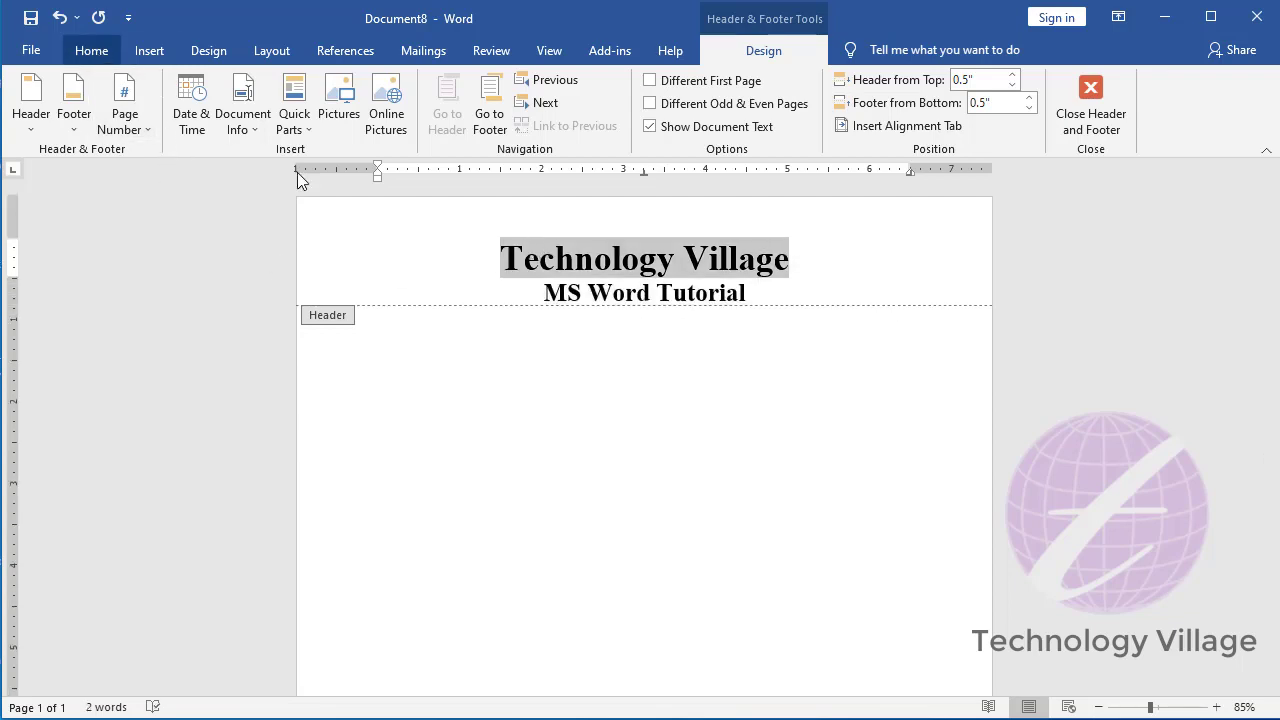
pyautogui.click(91, 50)
pyautogui.click(447, 118)
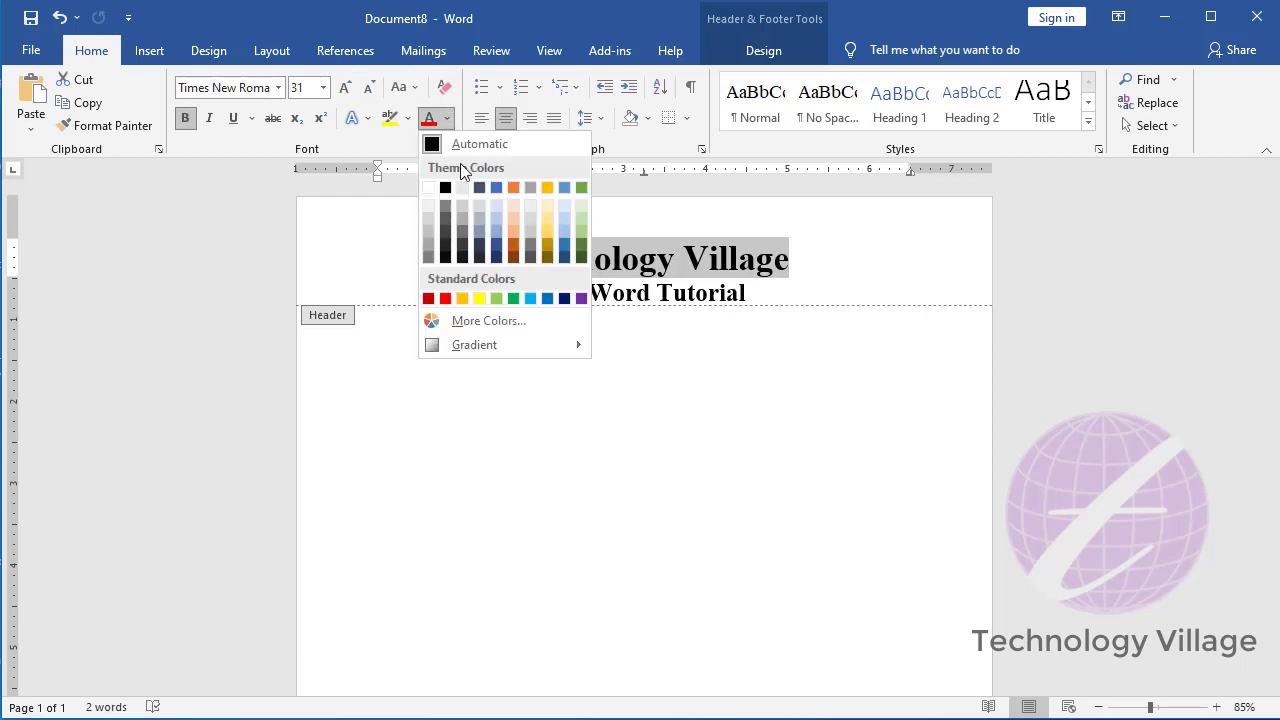
pyautogui.click(791, 263)
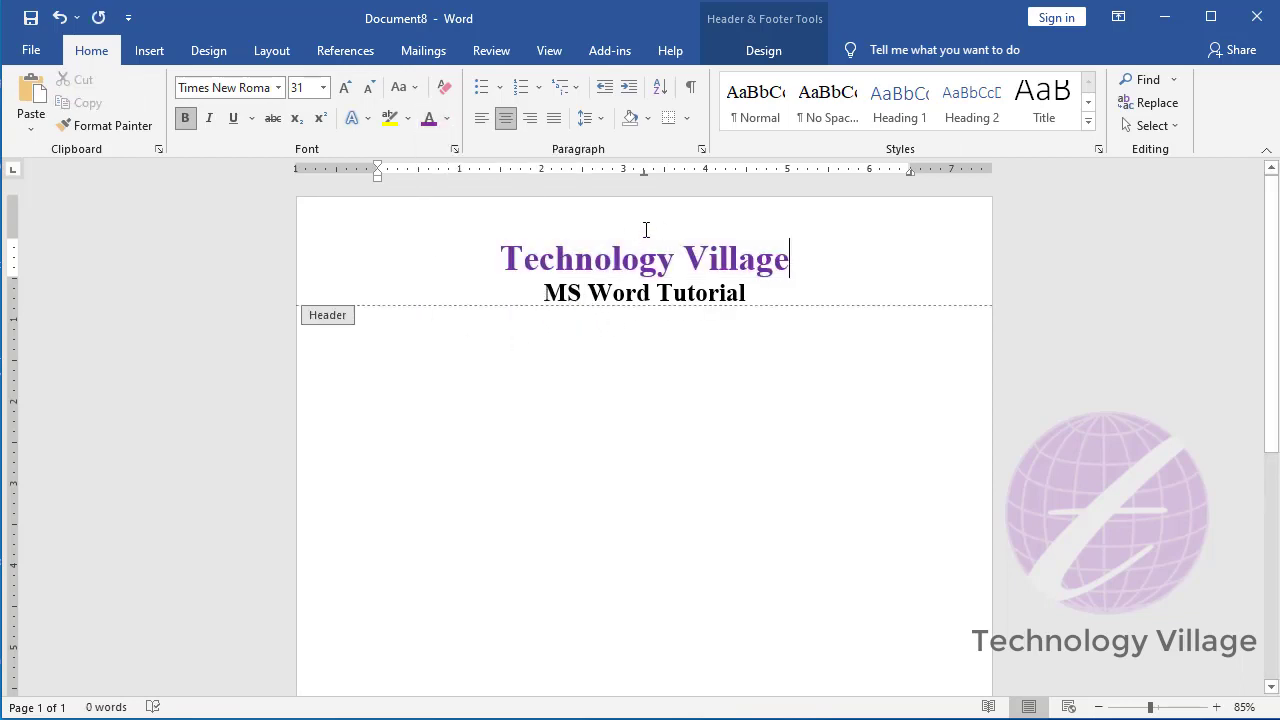
pyautogui.hotkey('ctrl', 'a')
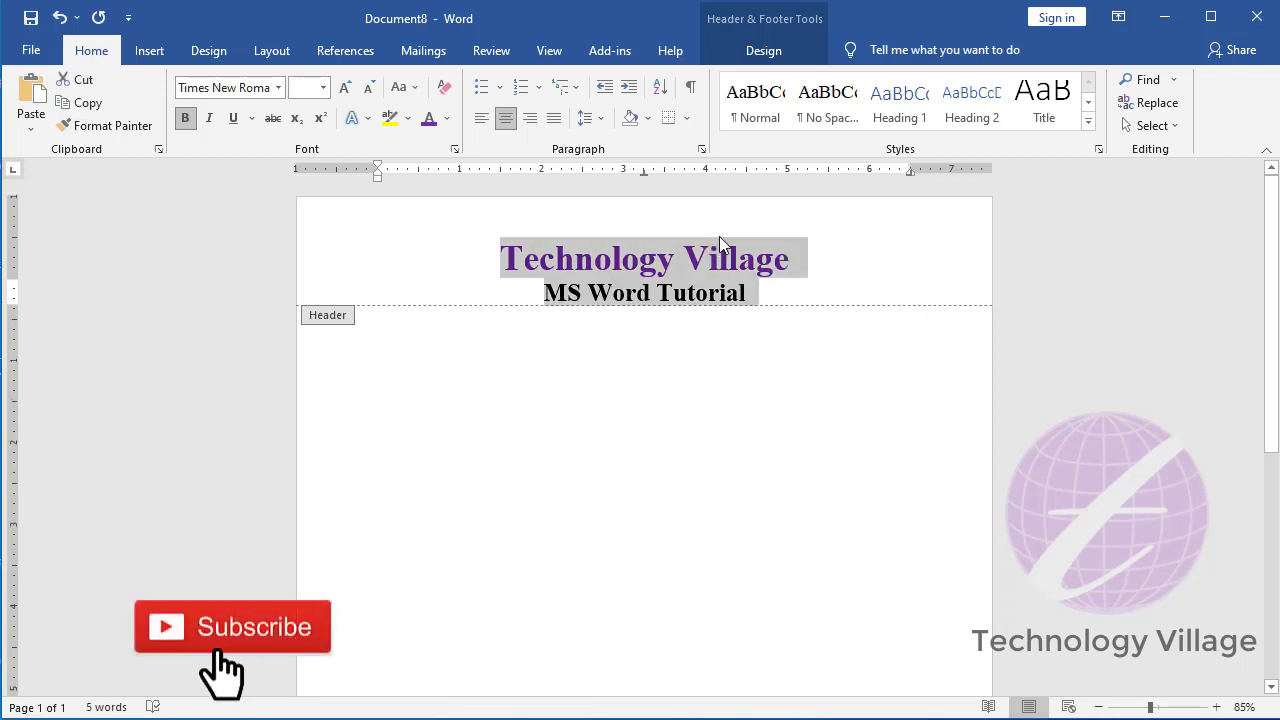
# Step: Save the selected header as building block 'TechnologyVillage' in the Headers gallery
pyautogui.click(150, 50)
pyautogui.click(1062, 80)
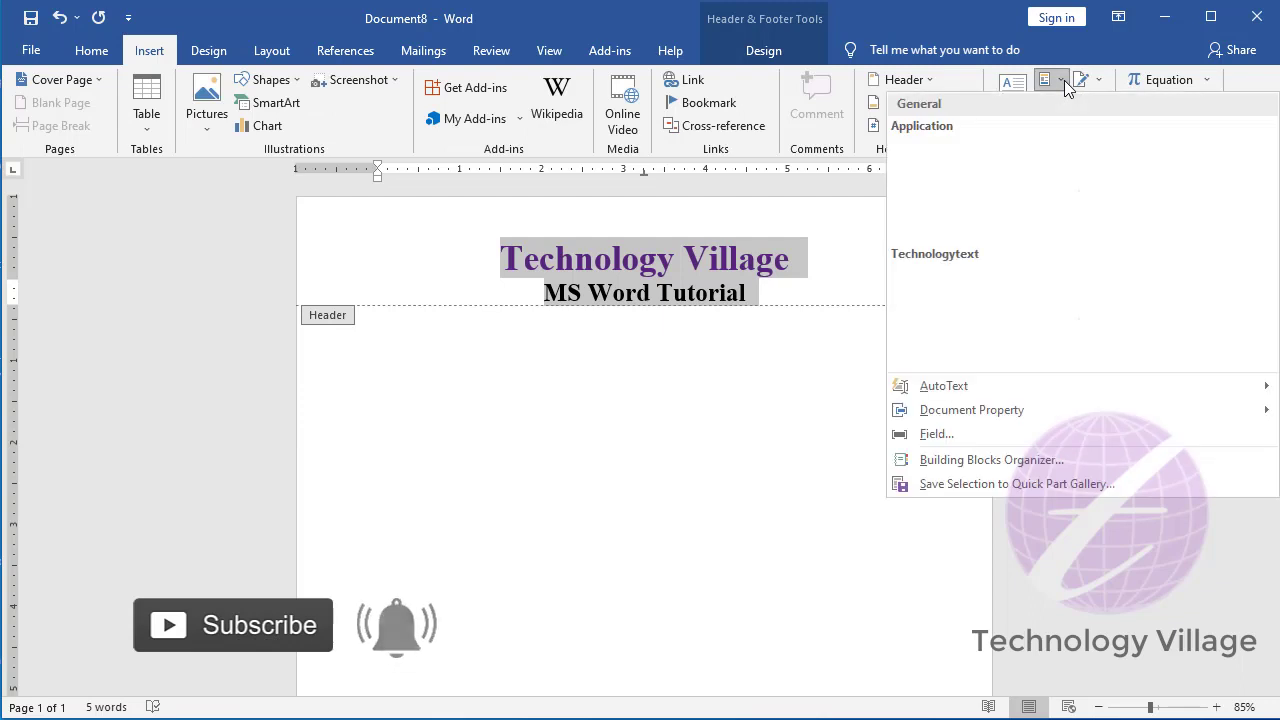
pyautogui.click(964, 484)
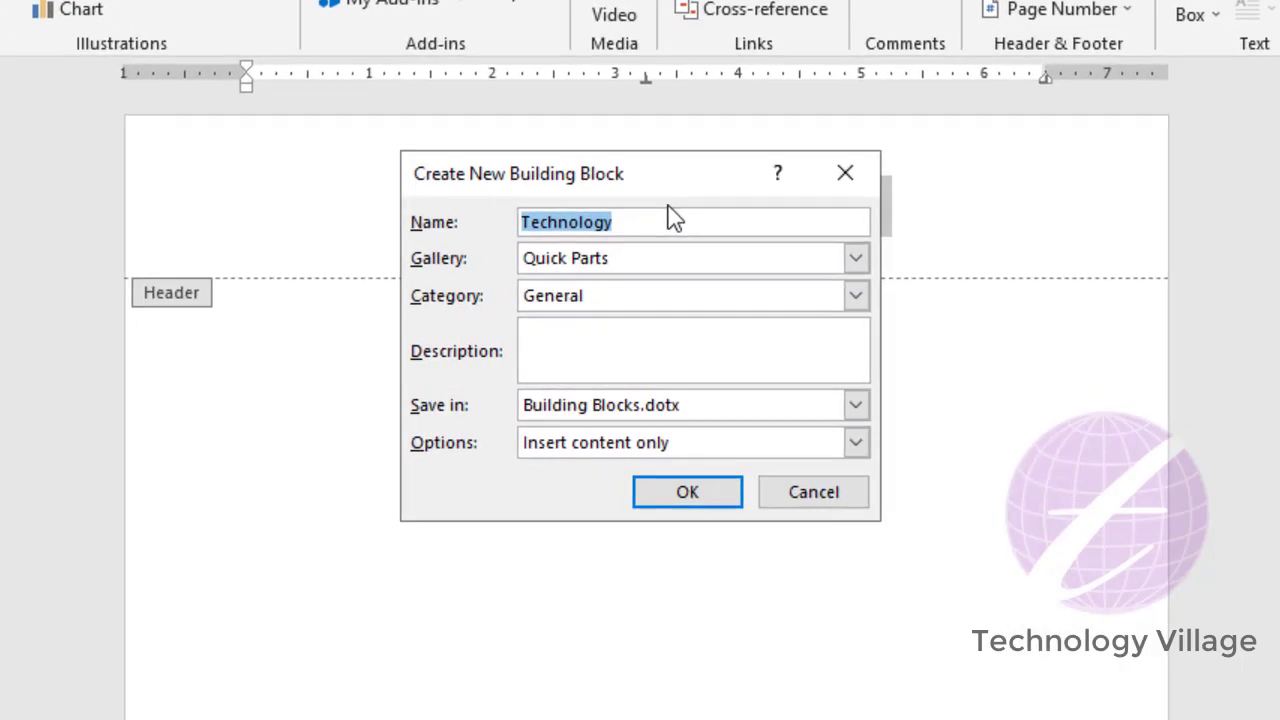
pyautogui.click(675, 220)
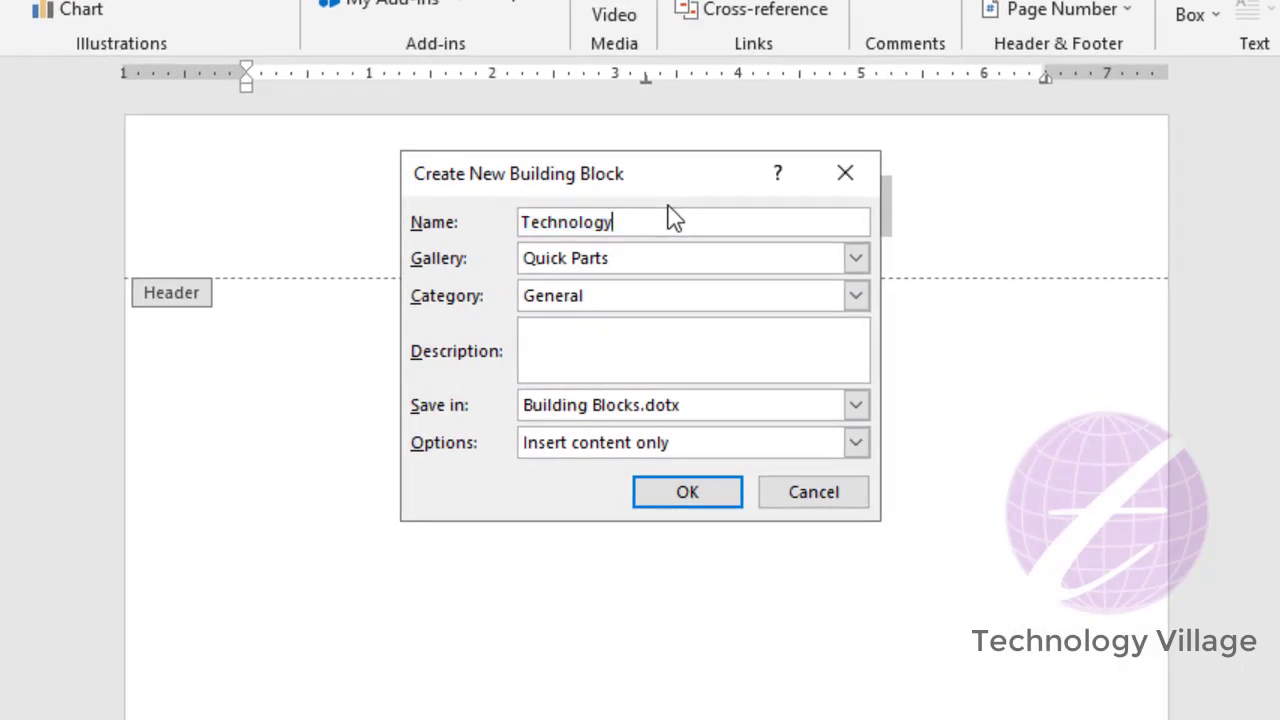
pyautogui.write('Village')
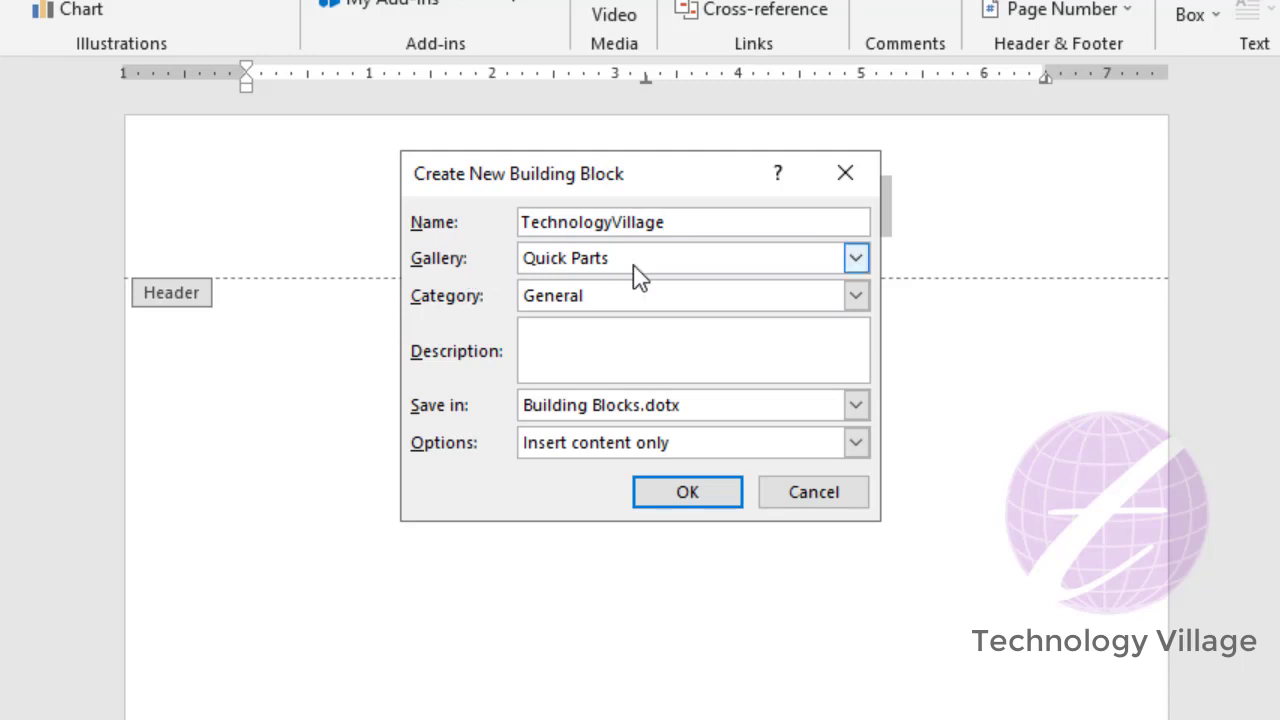
pyautogui.click(855, 258)
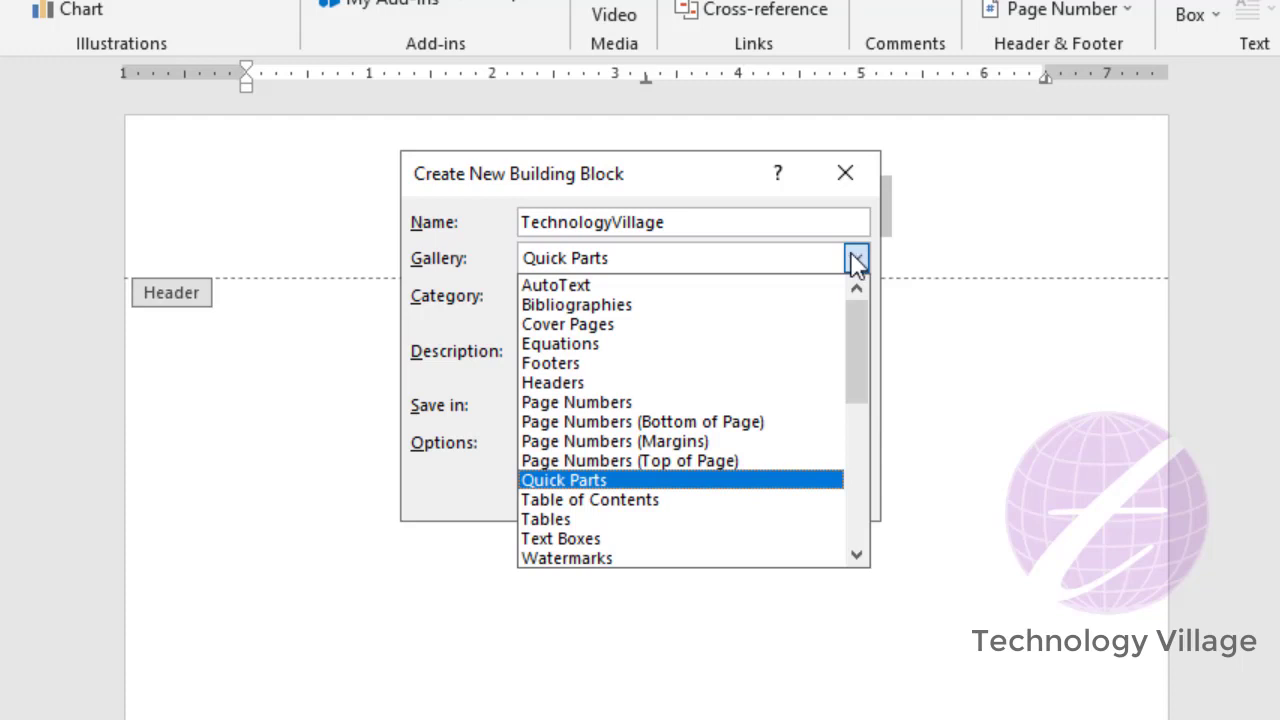
pyautogui.click(590, 385)
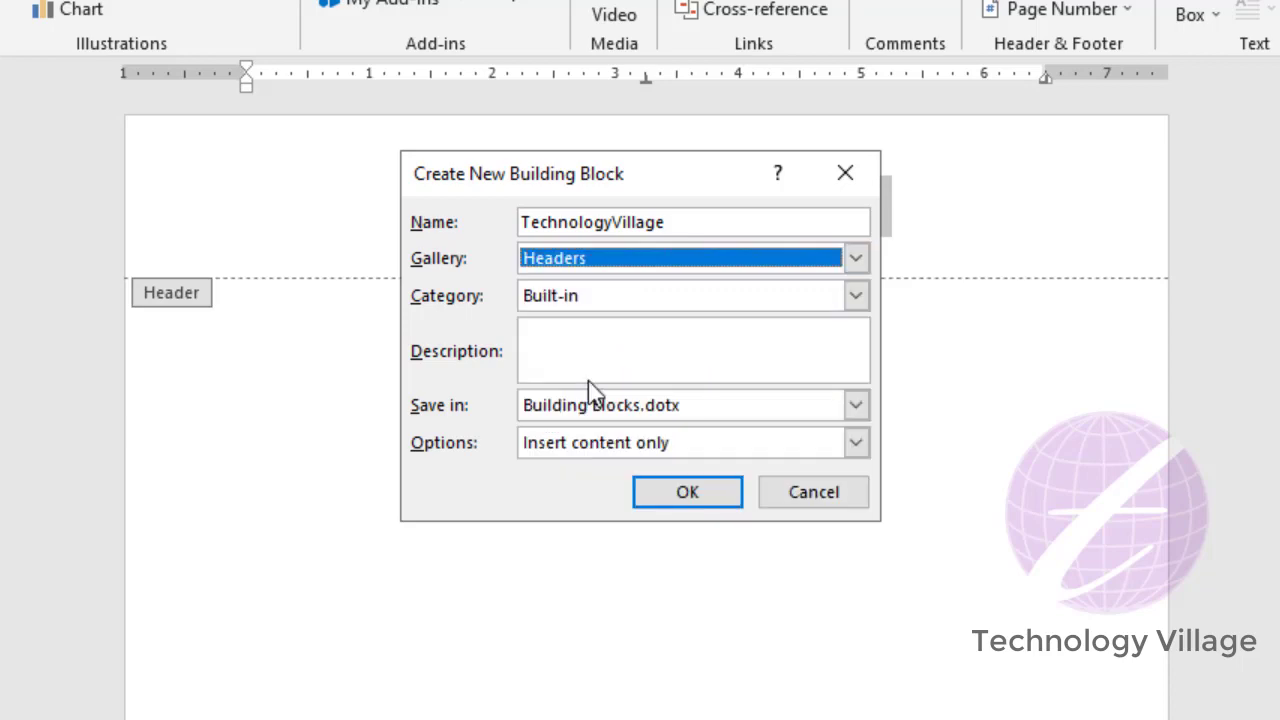
pyautogui.click(688, 494)
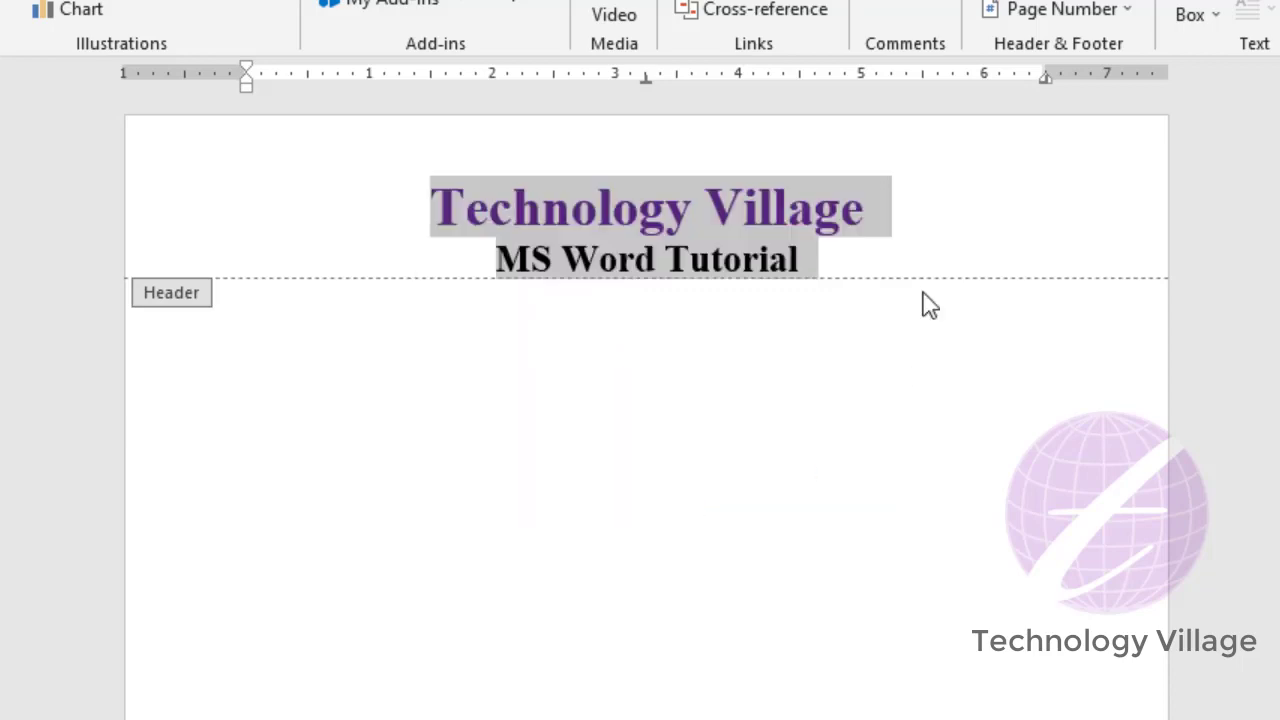
# Step: Delete the header text, then reinsert the TechnologyVillage header from the Headers gallery and close the header
pyautogui.press('Delete')
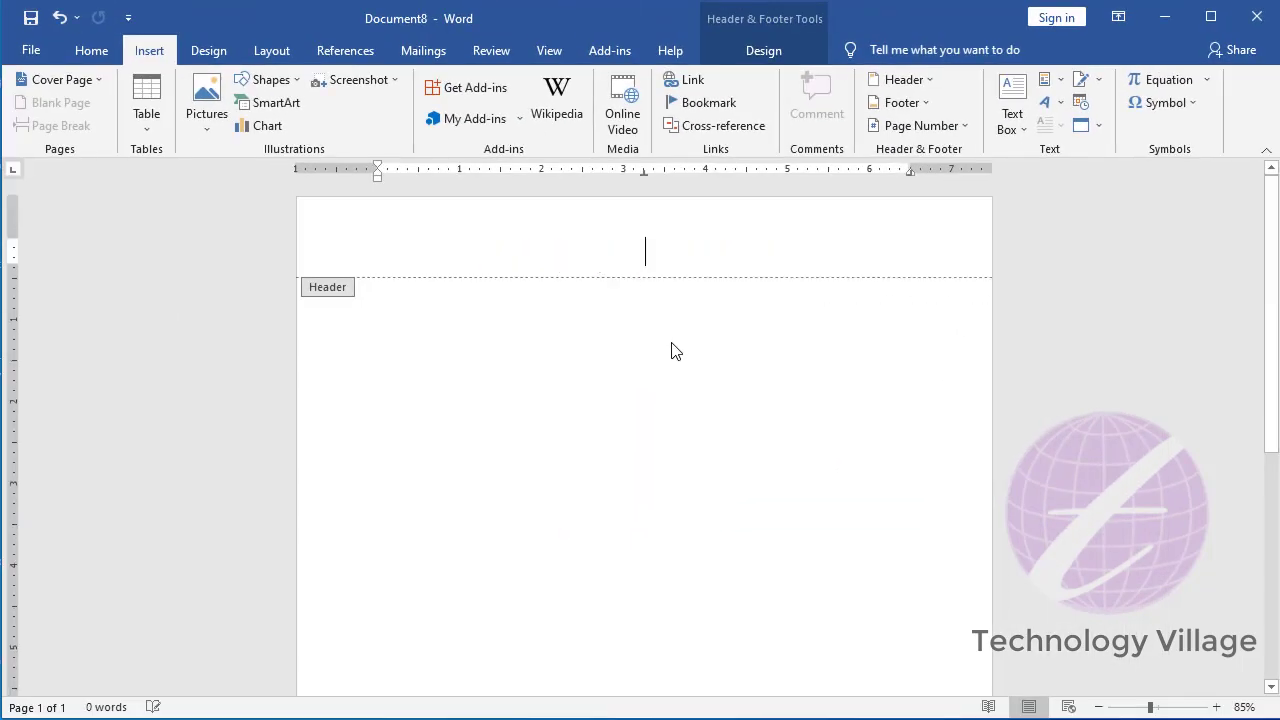
pyautogui.doubleClick(477, 340)
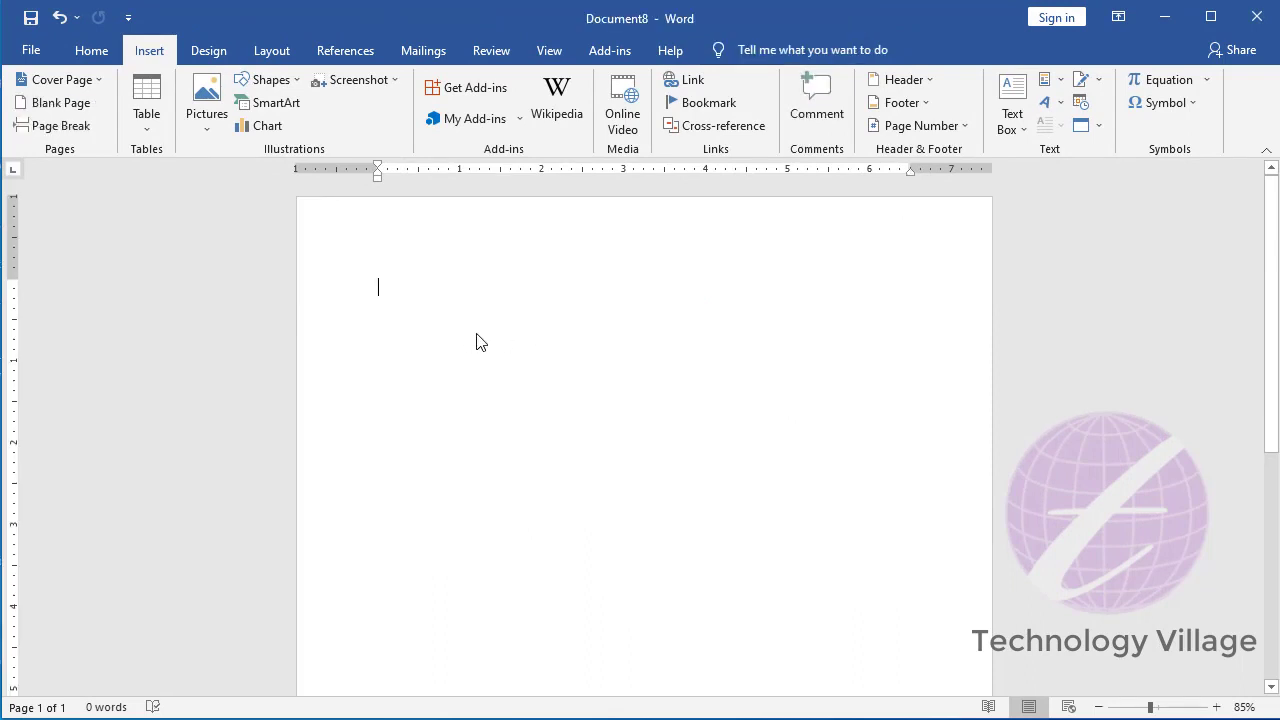
pyautogui.click(929, 84)
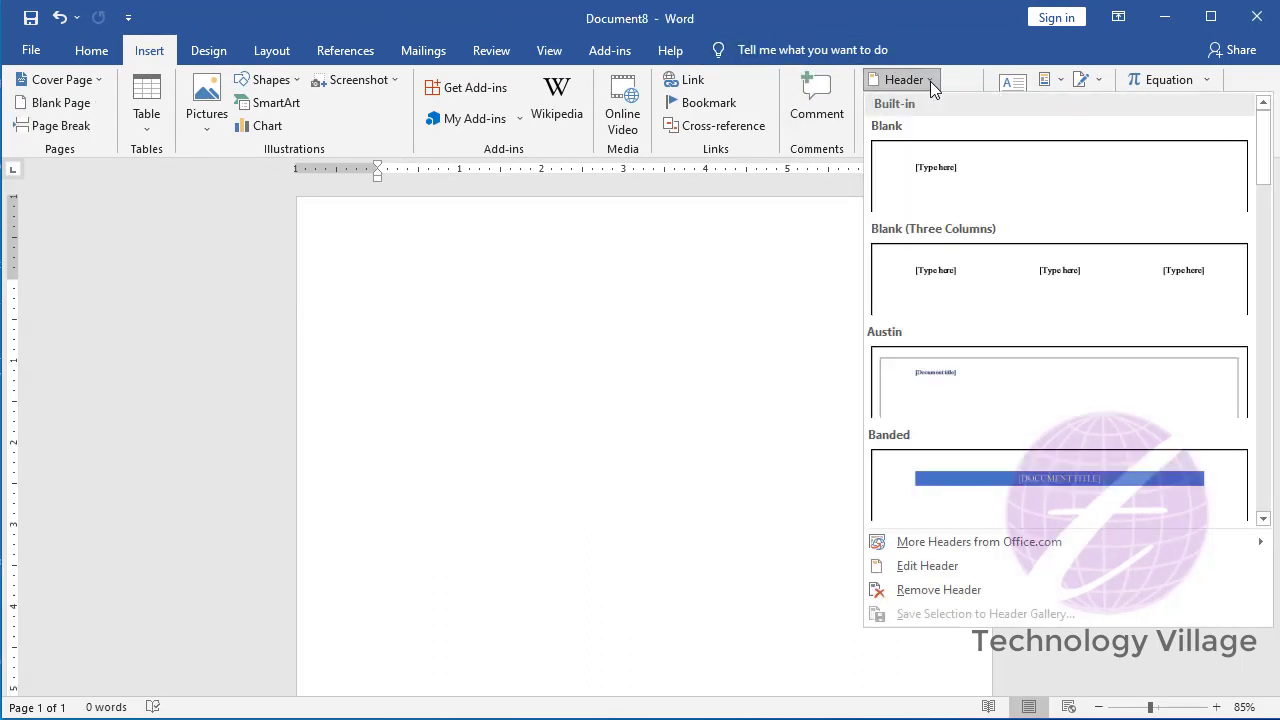
pyautogui.scroll(-5, 1052, 300)
pyautogui.scroll(-3, 1052, 300)
pyautogui.scroll(-3, 1052, 300)
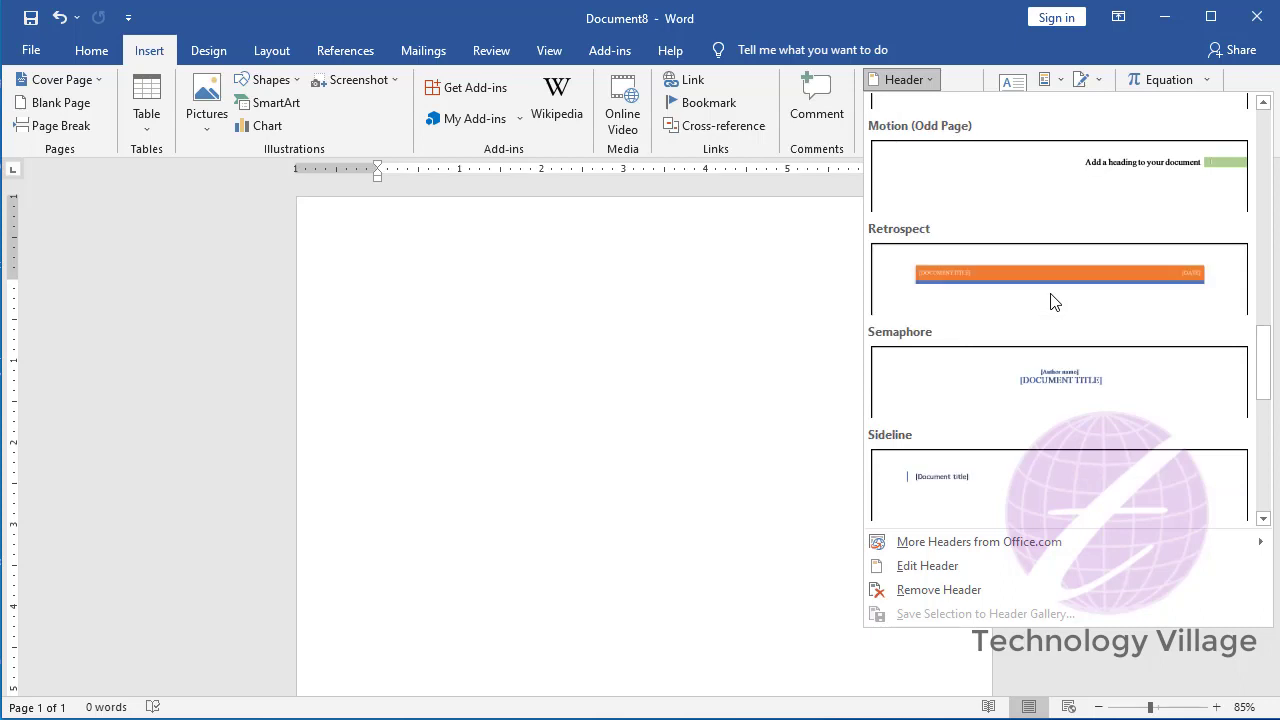
pyautogui.scroll(-3, 1052, 300)
pyautogui.scroll(-3, 1052, 300)
pyautogui.scroll(3, 1052, 300)
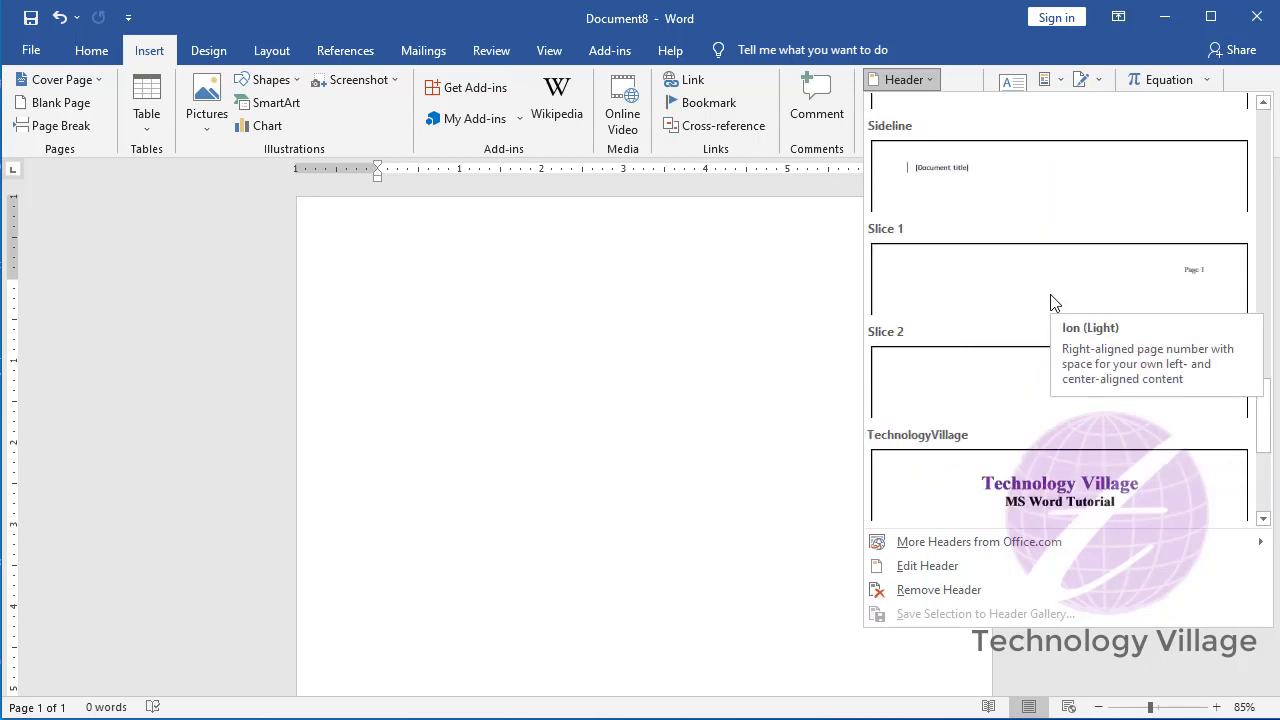
pyautogui.click(1040, 481)
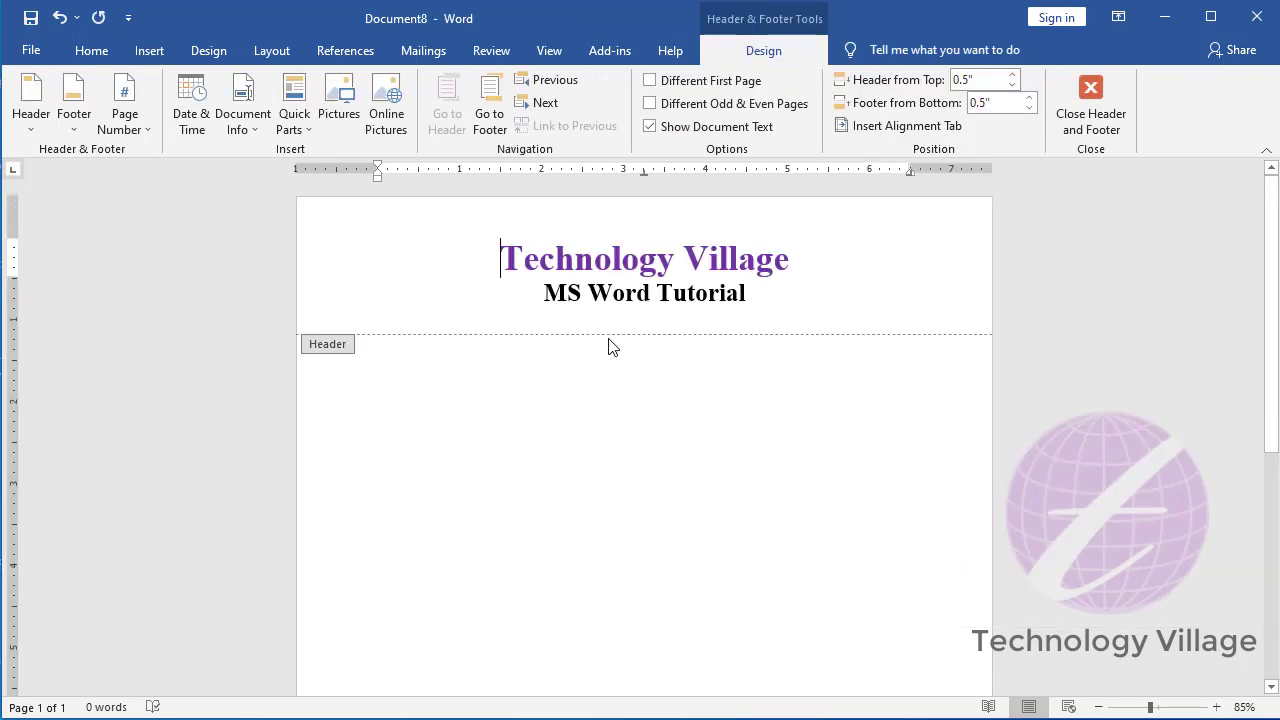
pyautogui.click(1075, 125)
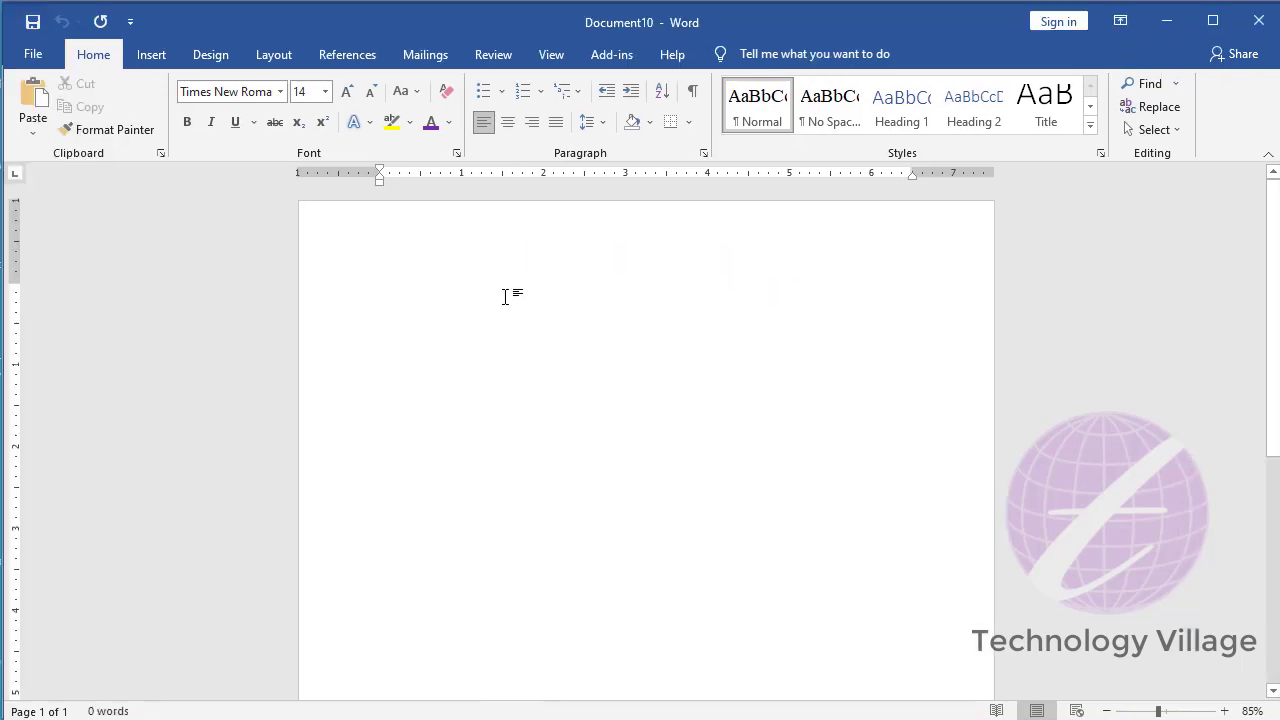
# Step: Insert the TechnologyVillage header from the Header gallery into Document10 and close header editing
pyautogui.click(158, 54)
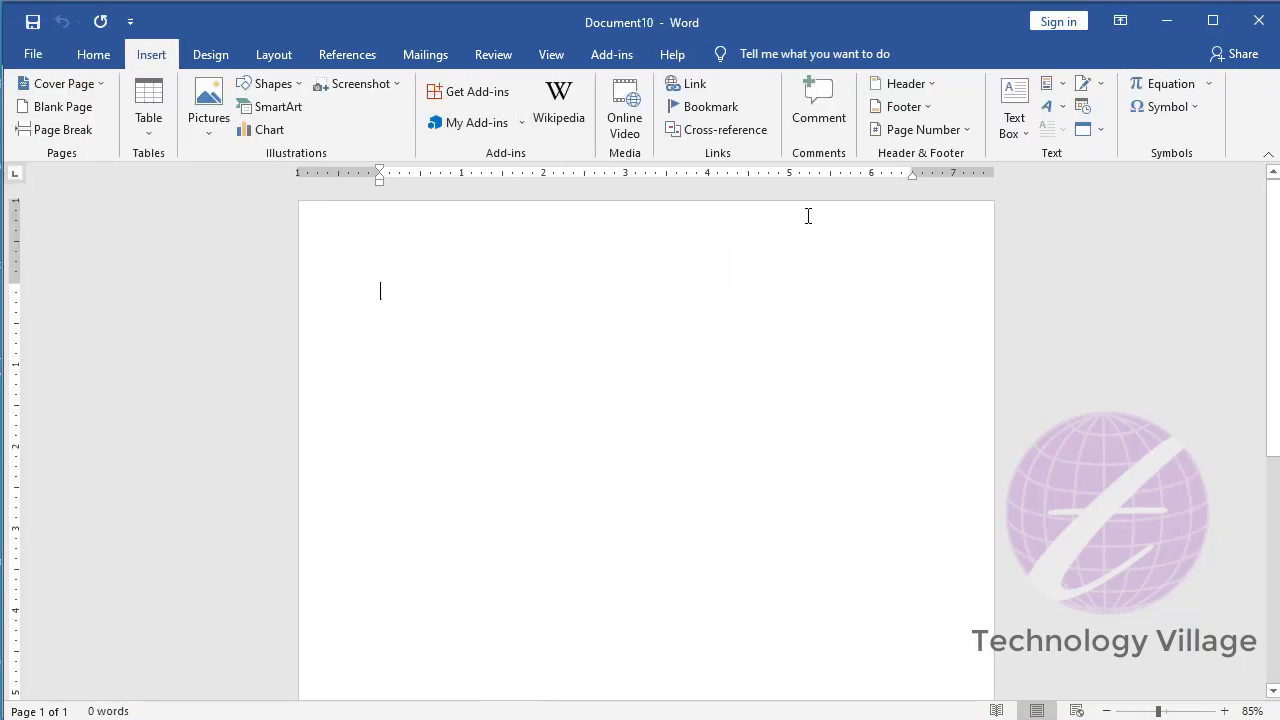
pyautogui.click(934, 85)
pyautogui.scroll(-3, 1060, 424)
pyautogui.scroll(-3, 1060, 428)
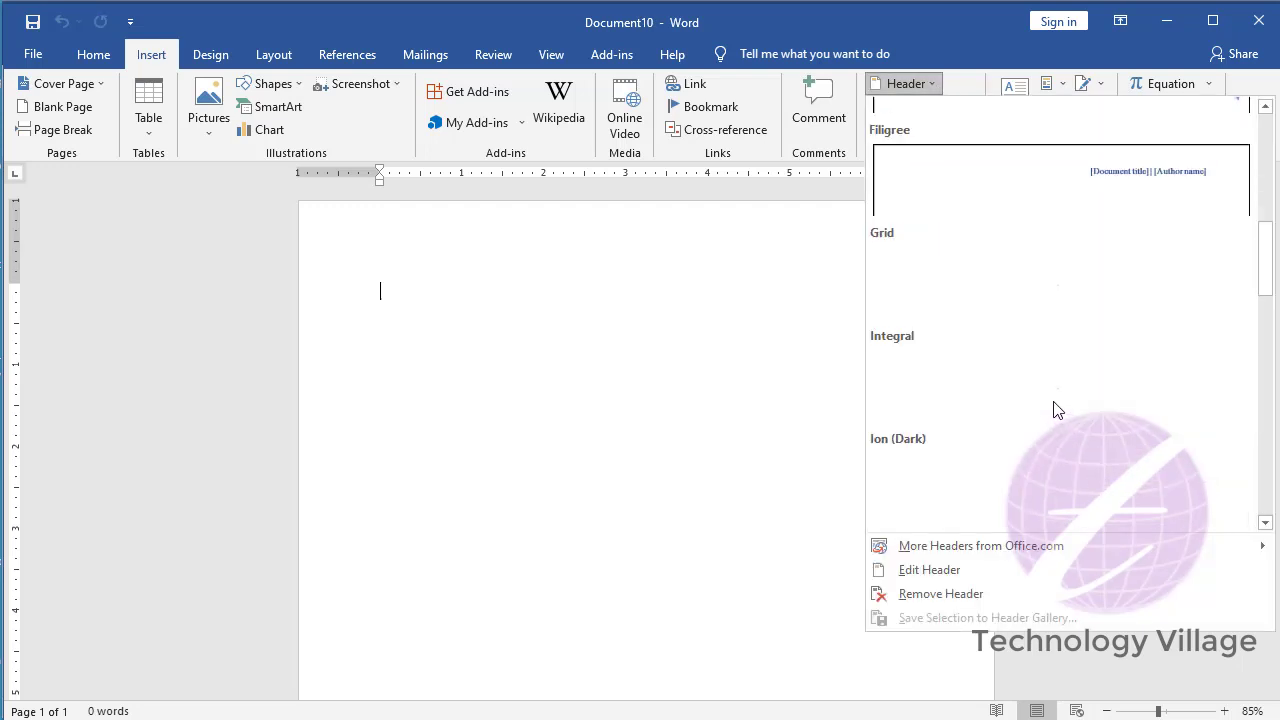
pyautogui.scroll(-4, 1054, 409)
pyautogui.scroll(-3, 1051, 402)
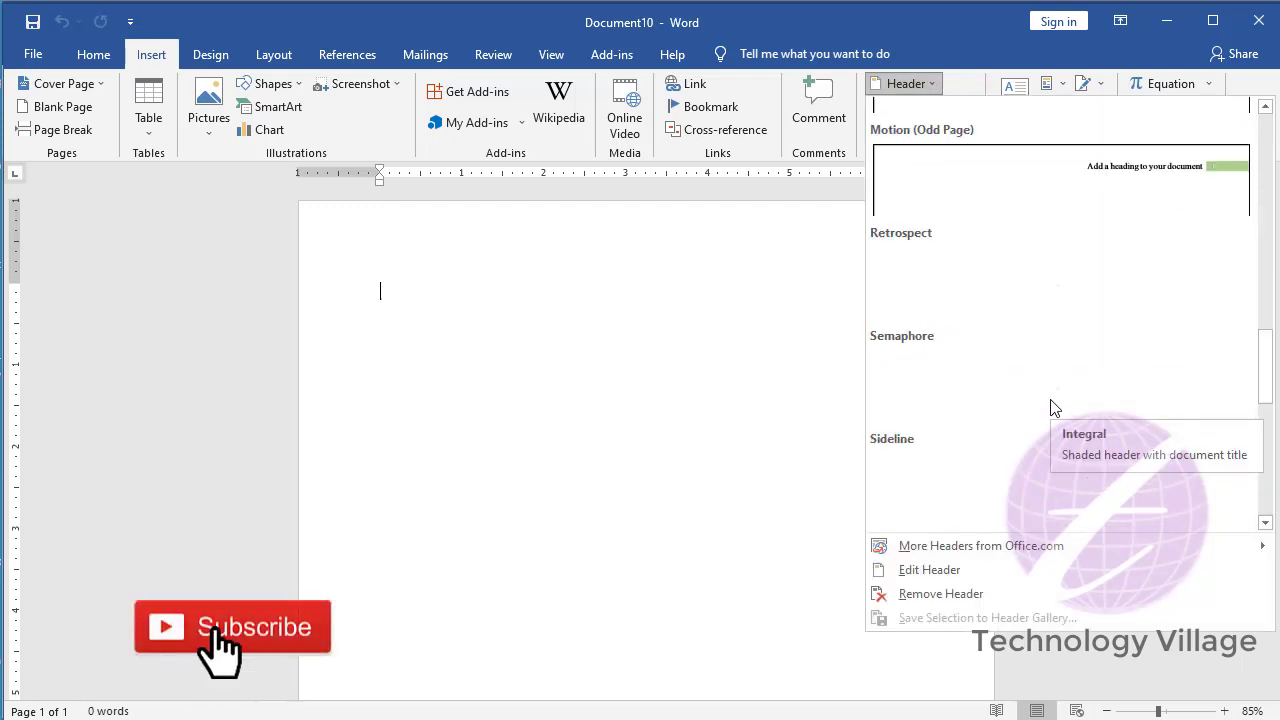
pyautogui.scroll(-3, 1051, 402)
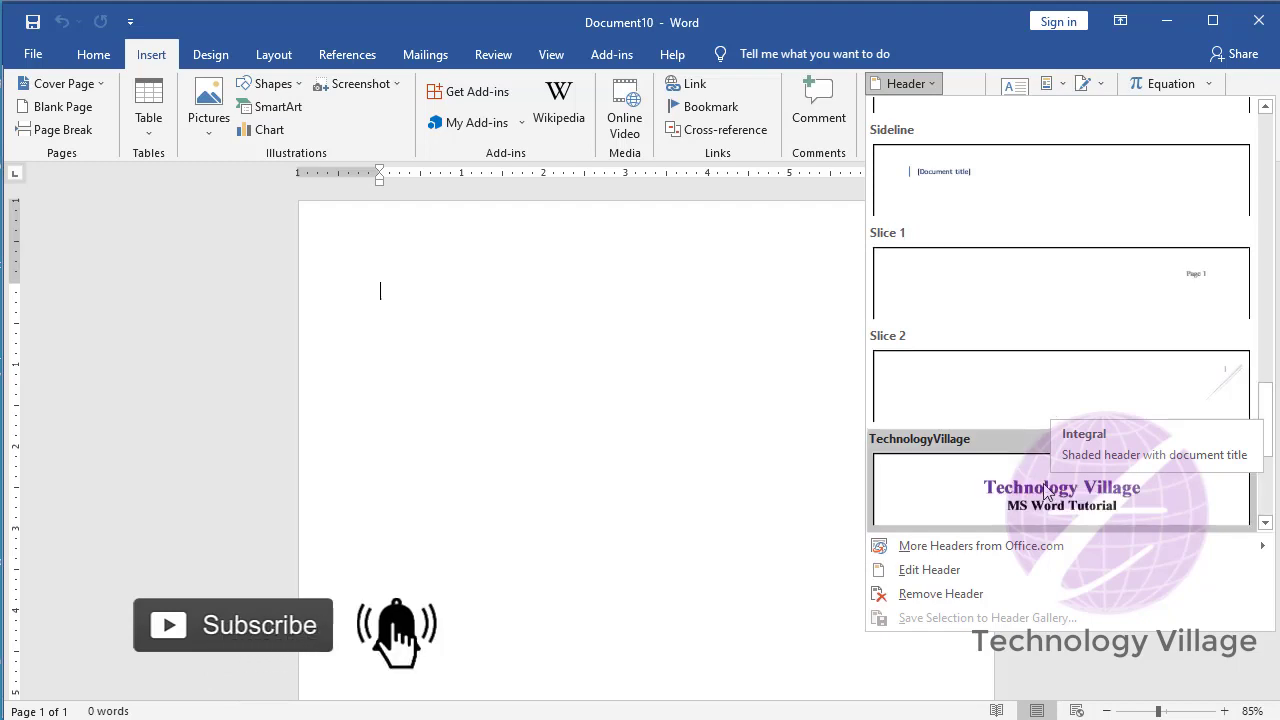
pyautogui.click(1050, 475)
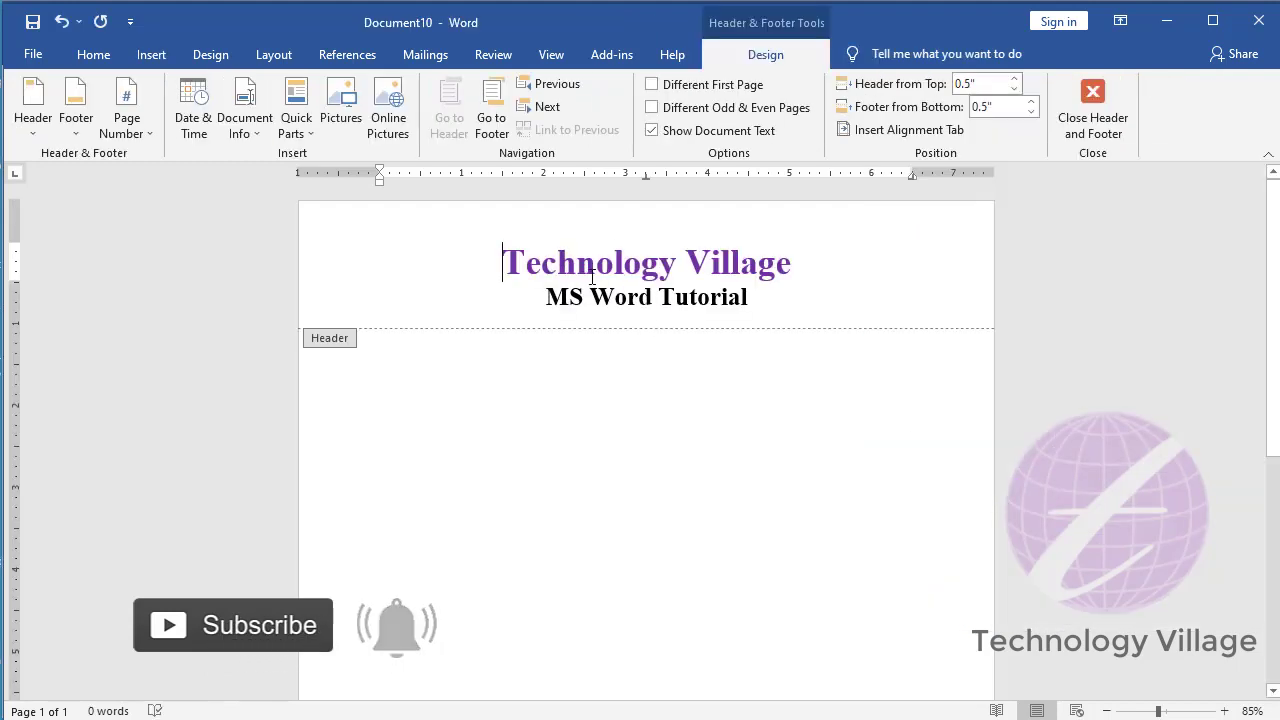
pyautogui.click(1076, 130)
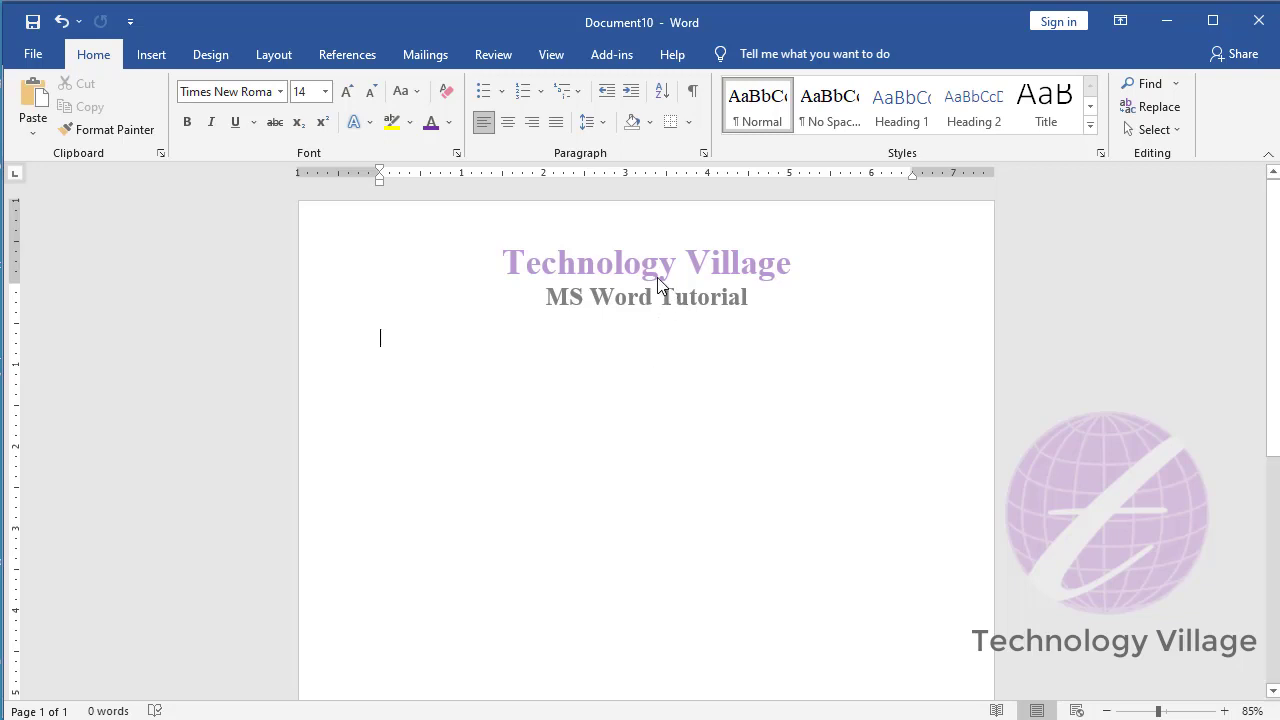
# Step: Select and delete all the text in the header
pyautogui.doubleClick(603, 275)
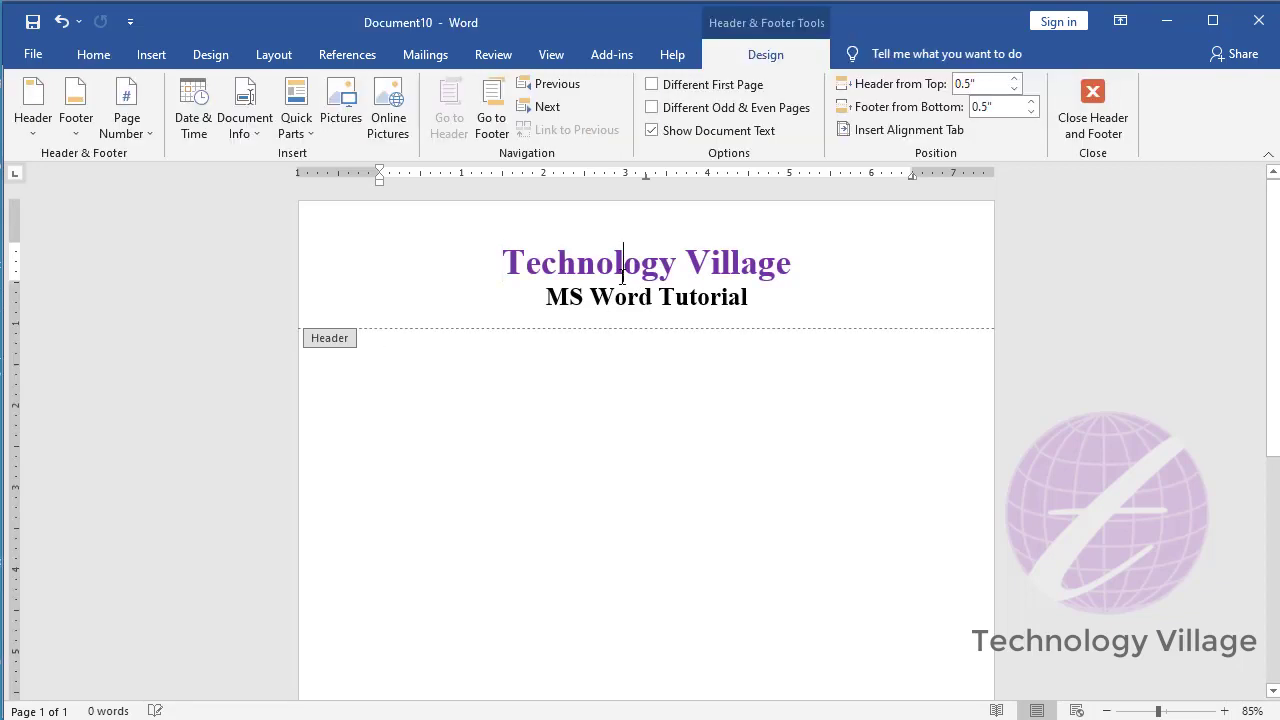
pyautogui.hotkey('ctrl', 'a')
pyautogui.press('Delete')
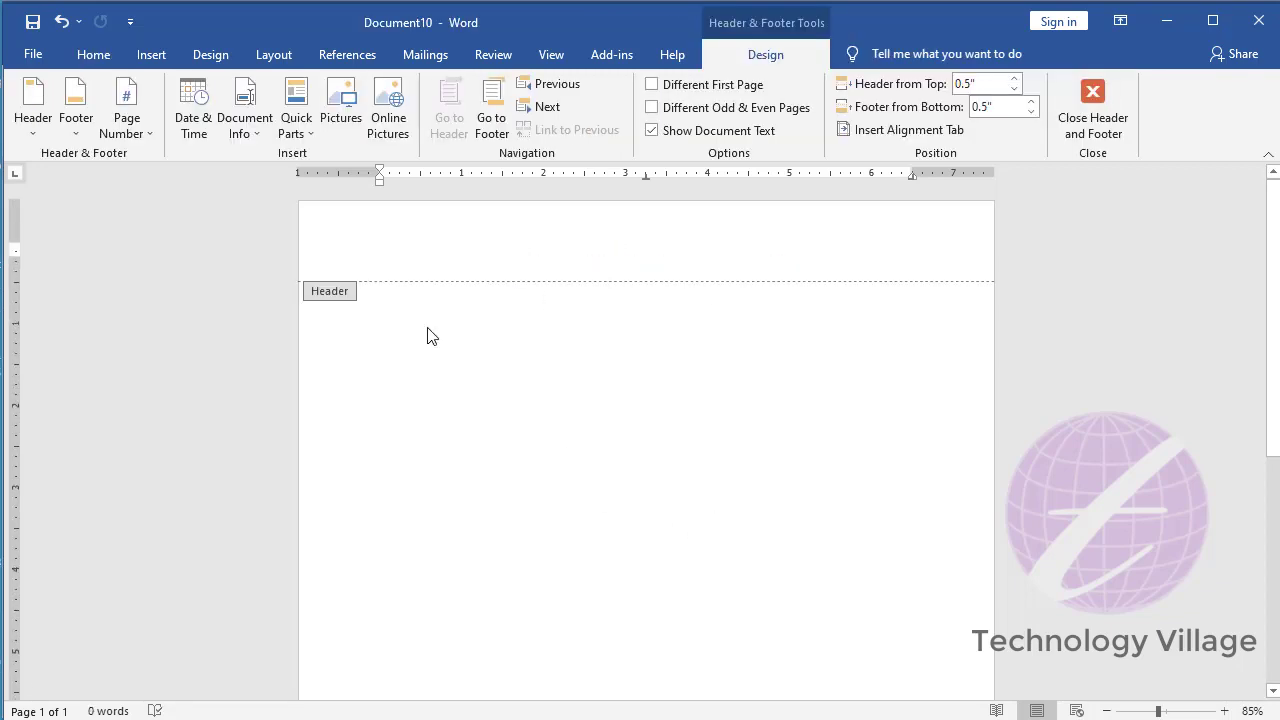
# Step: Add a centred page number at the bottom, move it down a line, and enlarge it
pyautogui.click(145, 136)
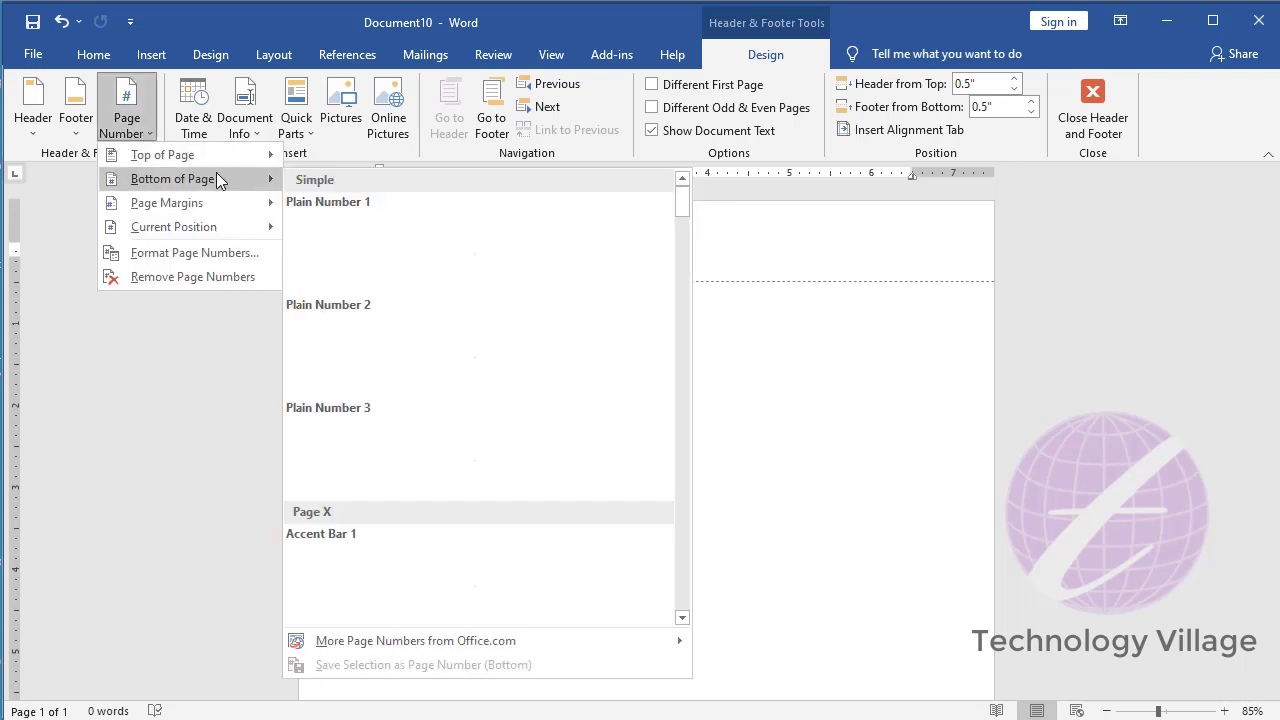
pyautogui.click(475, 369)
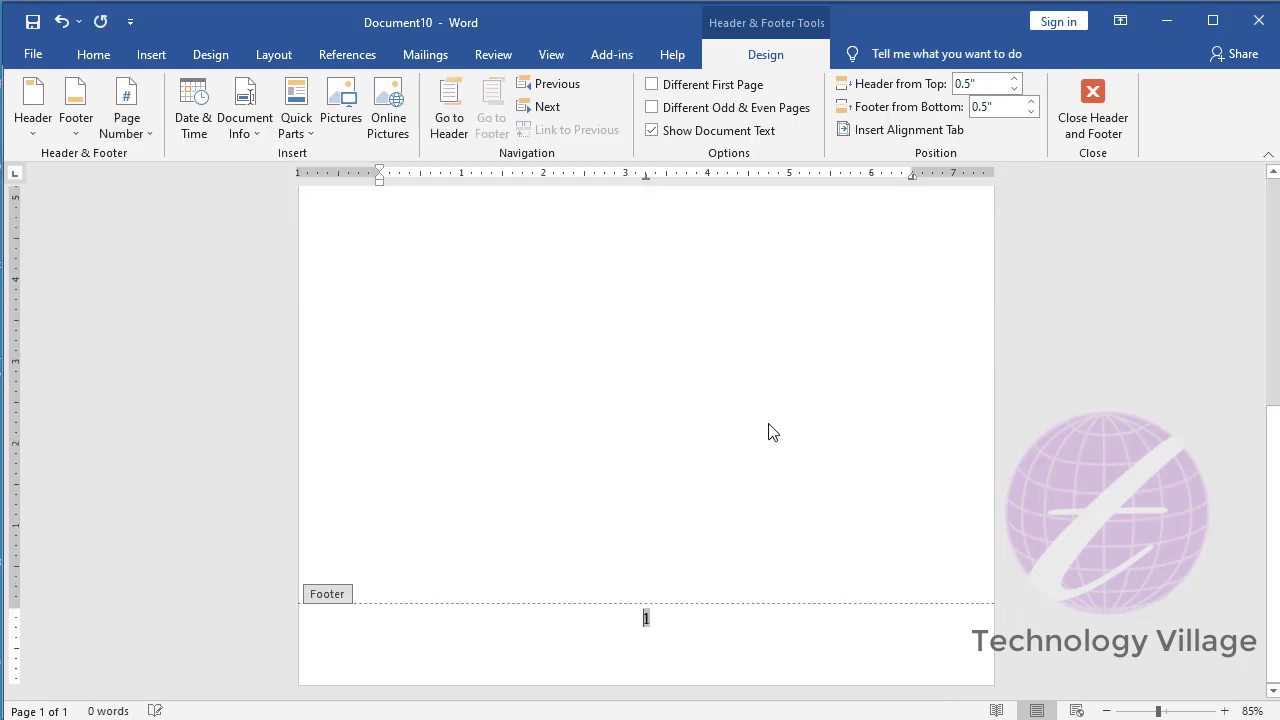
pyautogui.click(714, 637)
pyautogui.press('Return')
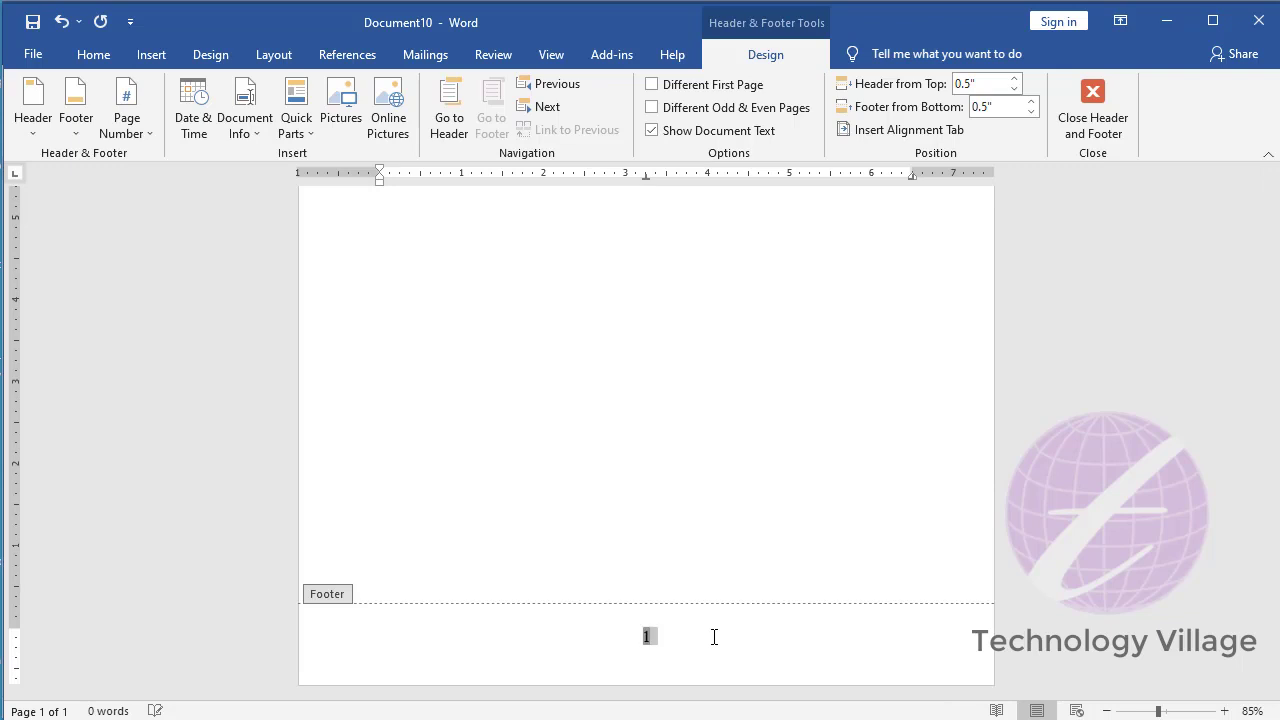
pyautogui.hotkey('ctrl', 'shift', '.')
pyautogui.hotkey('ctrl', 'shift', '.')
pyautogui.hotkey('ctrl', 'shift', '.')
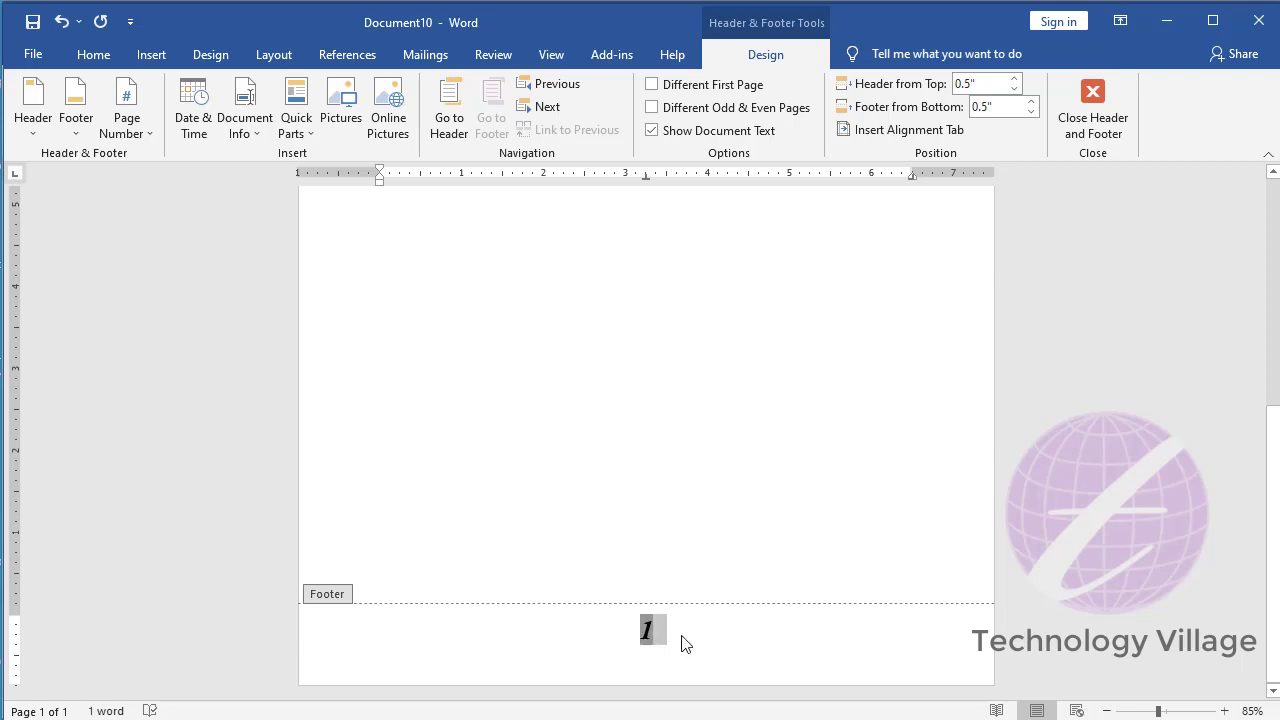
# Step: Save the selected footer page number as building block 'PageNumber' in the Footers gallery
pyautogui.click(152, 56)
pyautogui.click(1057, 84)
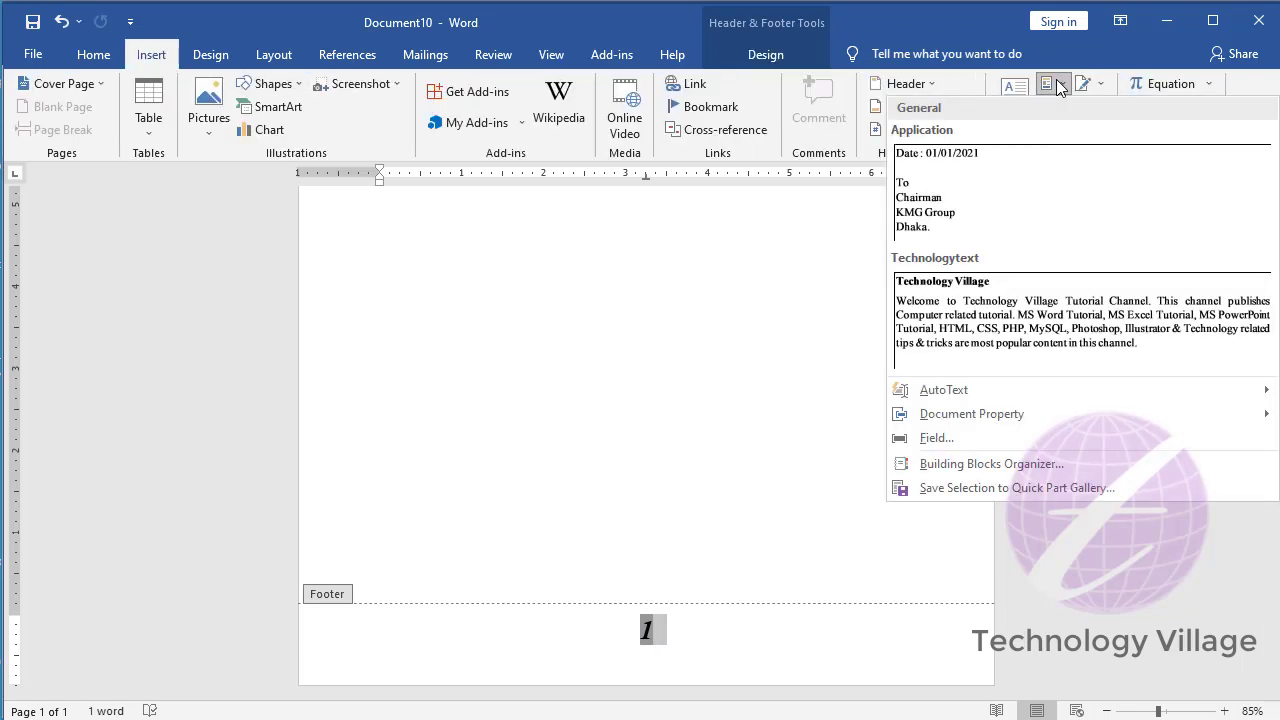
pyautogui.click(986, 489)
pyautogui.write('PageNumber')
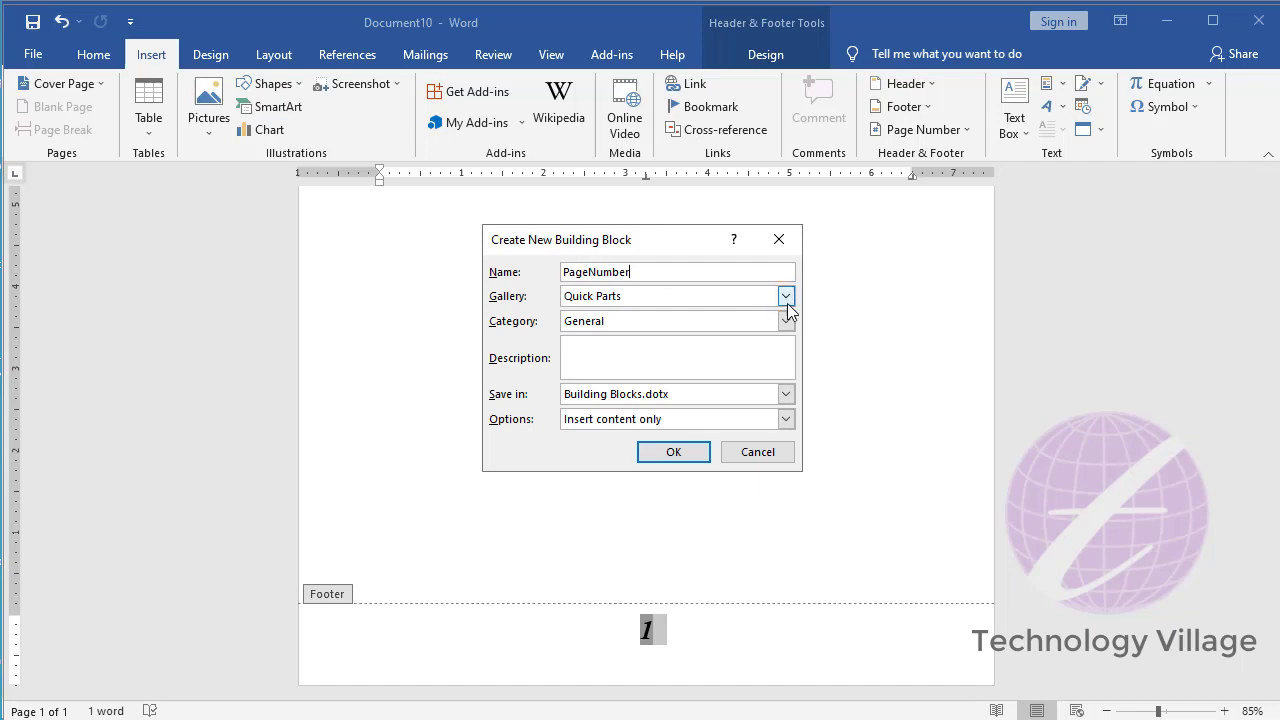
pyautogui.click(786, 296)
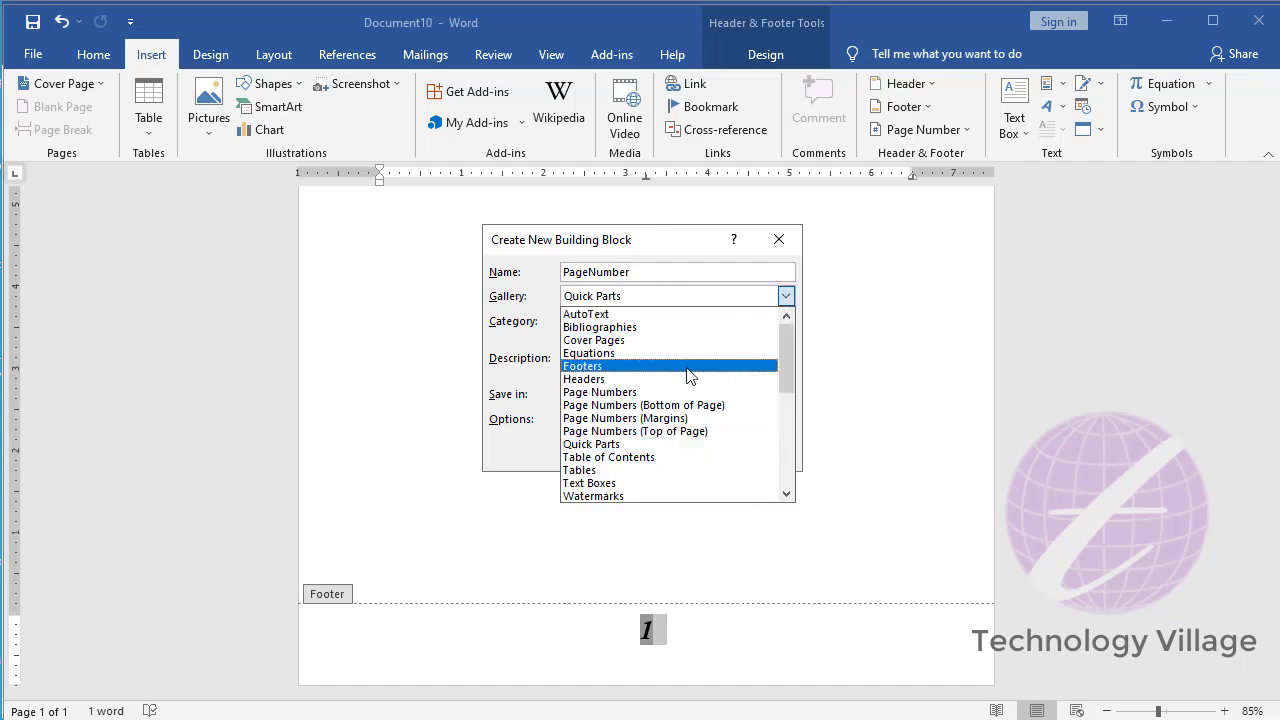
pyautogui.click(620, 366)
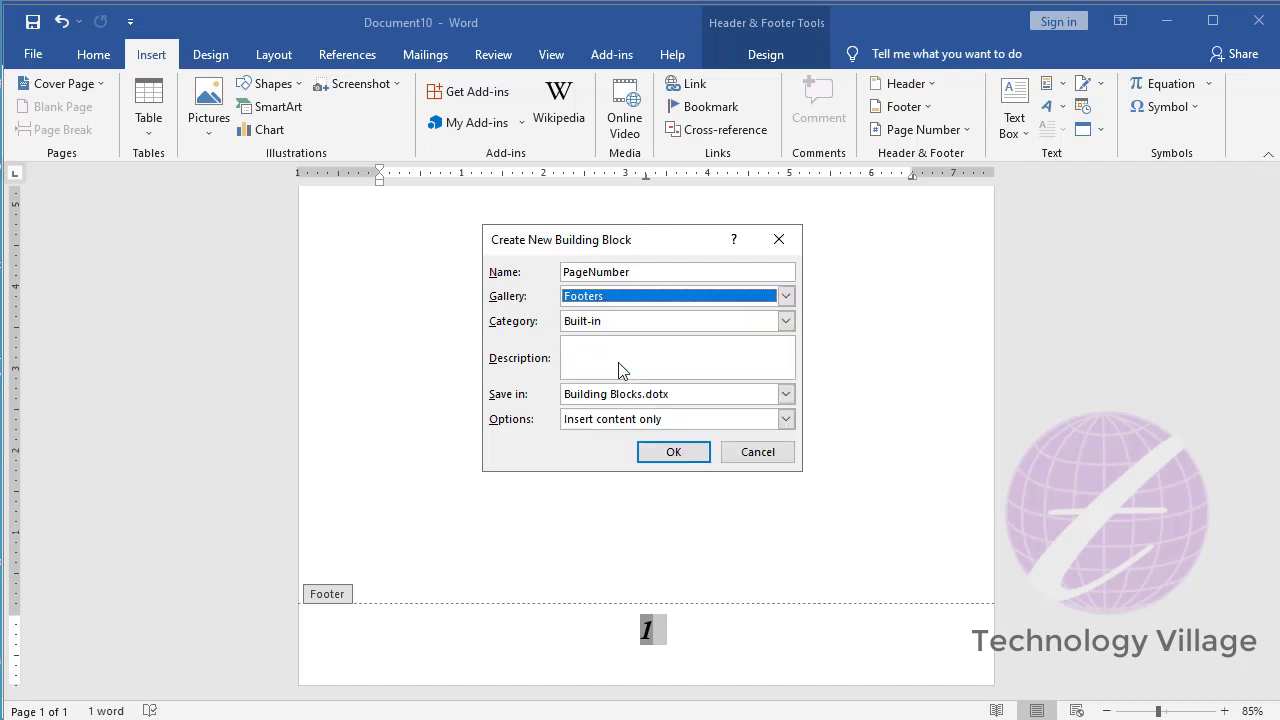
pyautogui.click(661, 458)
# Step: Delete the page number from the footer
pyautogui.doubleClick(581, 406)
pyautogui.doubleClick(666, 655)
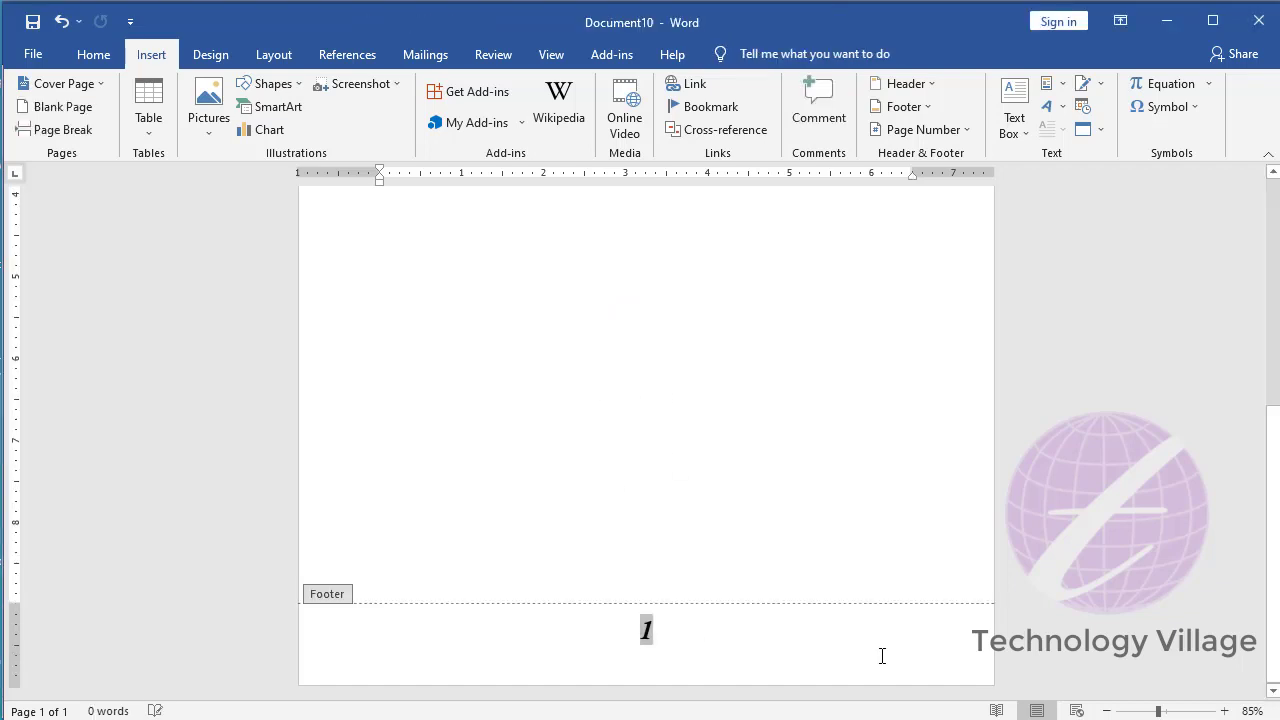
pyautogui.press('Delete')
# Step: Insert the saved PageNumber footer so the bold italic page number 1 shows again
pyautogui.click(1074, 116)
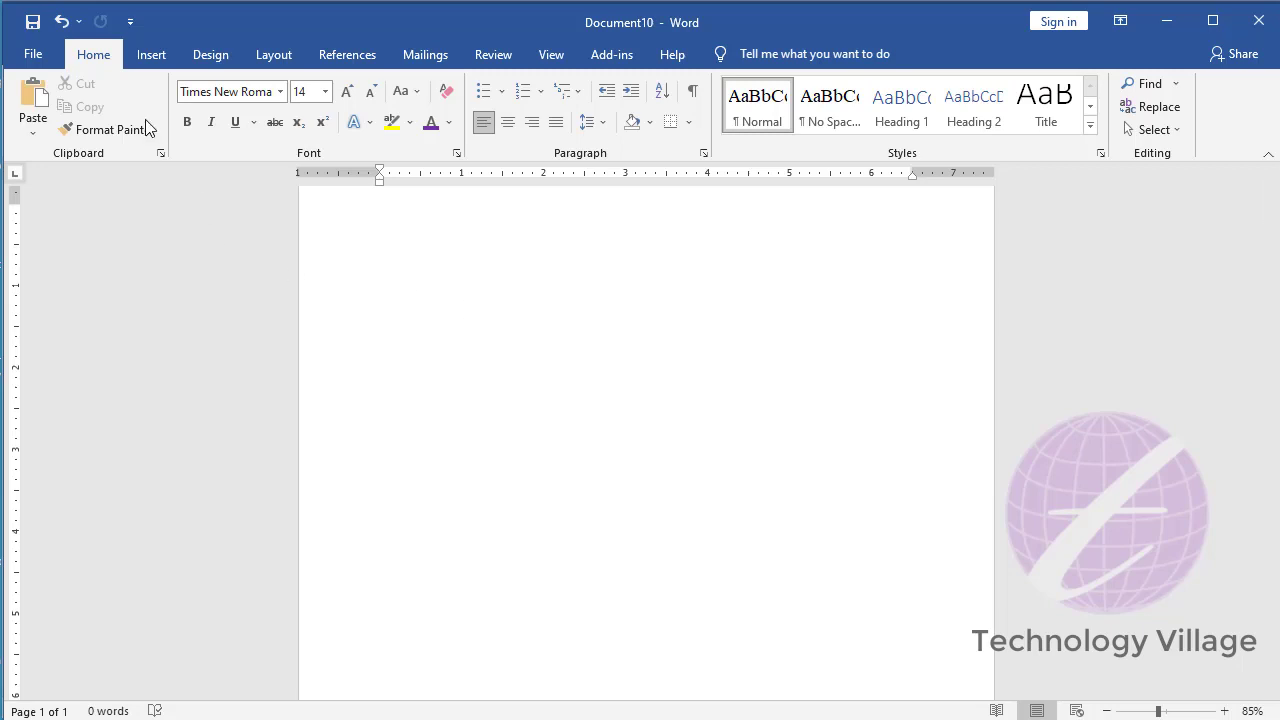
pyautogui.click(152, 56)
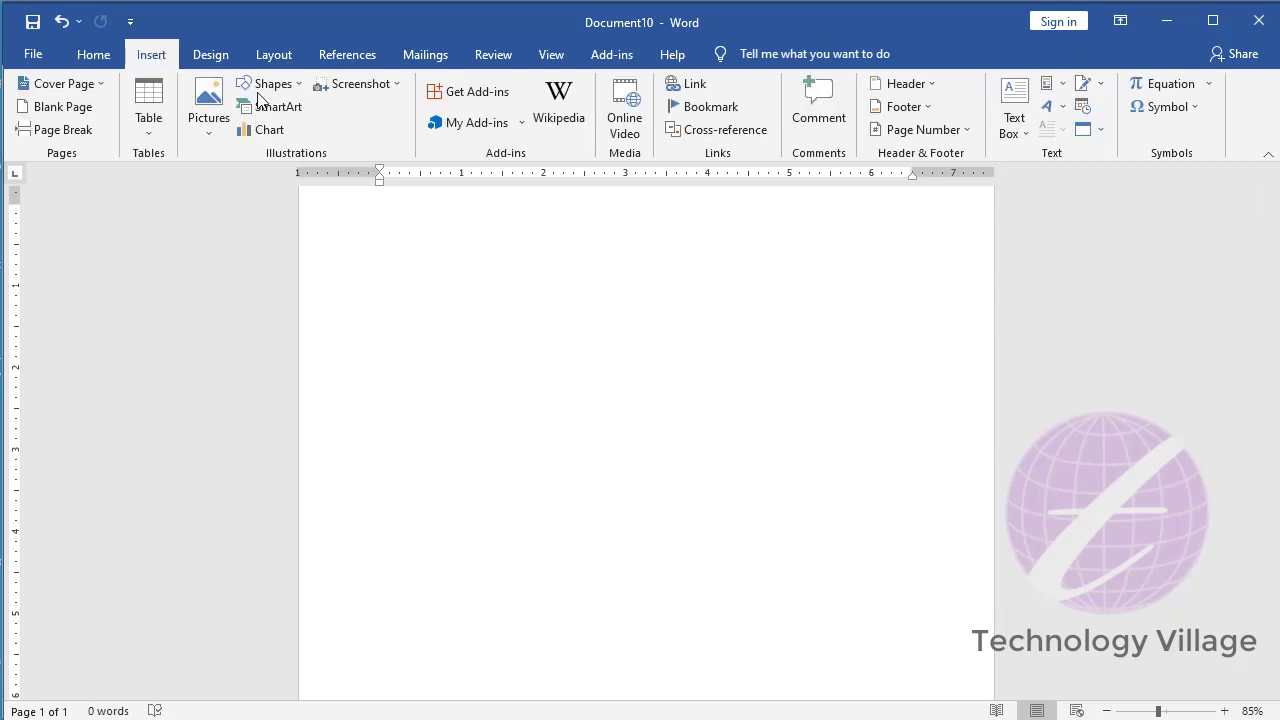
pyautogui.click(937, 107)
pyautogui.scroll(-1, 1101, 449)
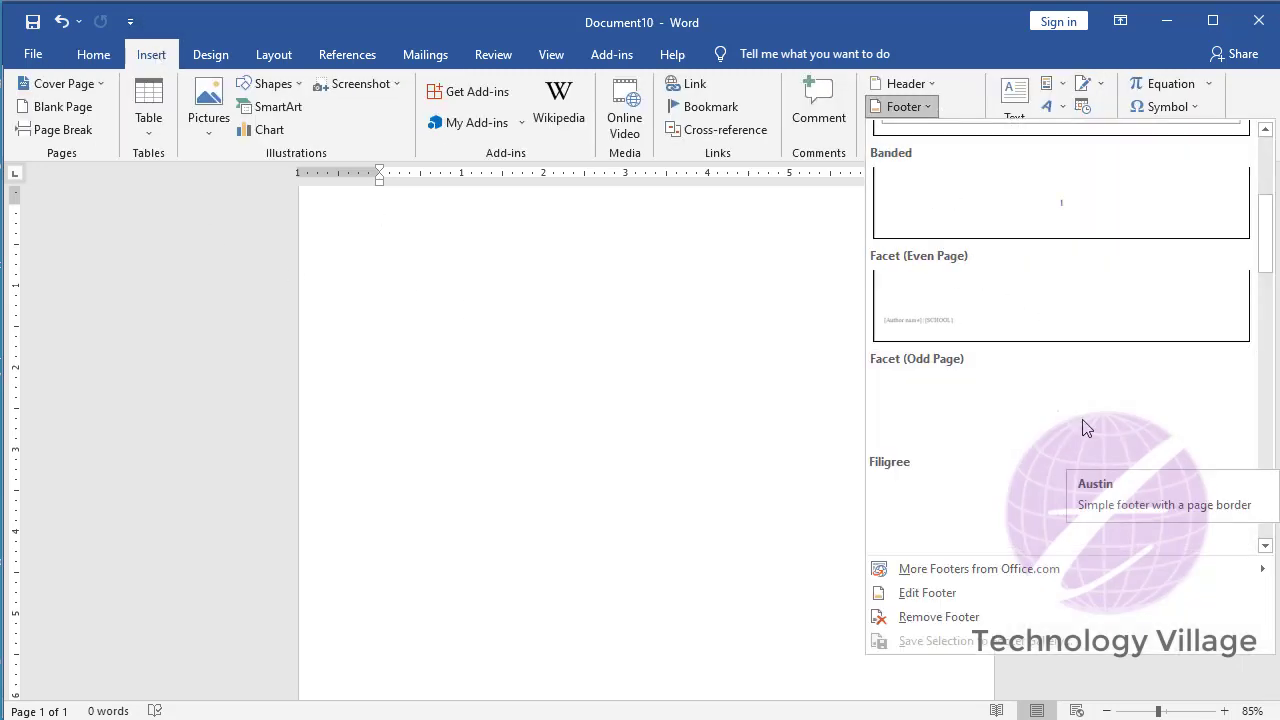
pyautogui.scroll(-5, 1085, 420)
pyautogui.scroll(2, 1084, 440)
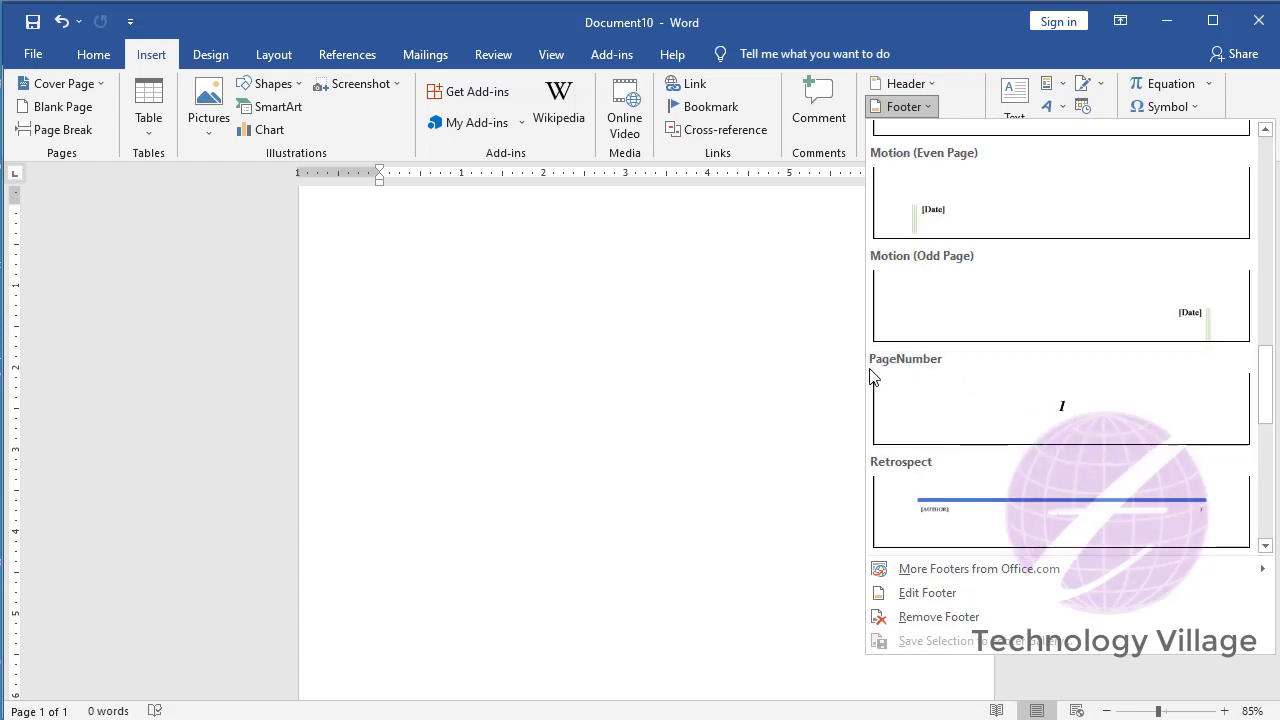
pyautogui.click(1069, 427)
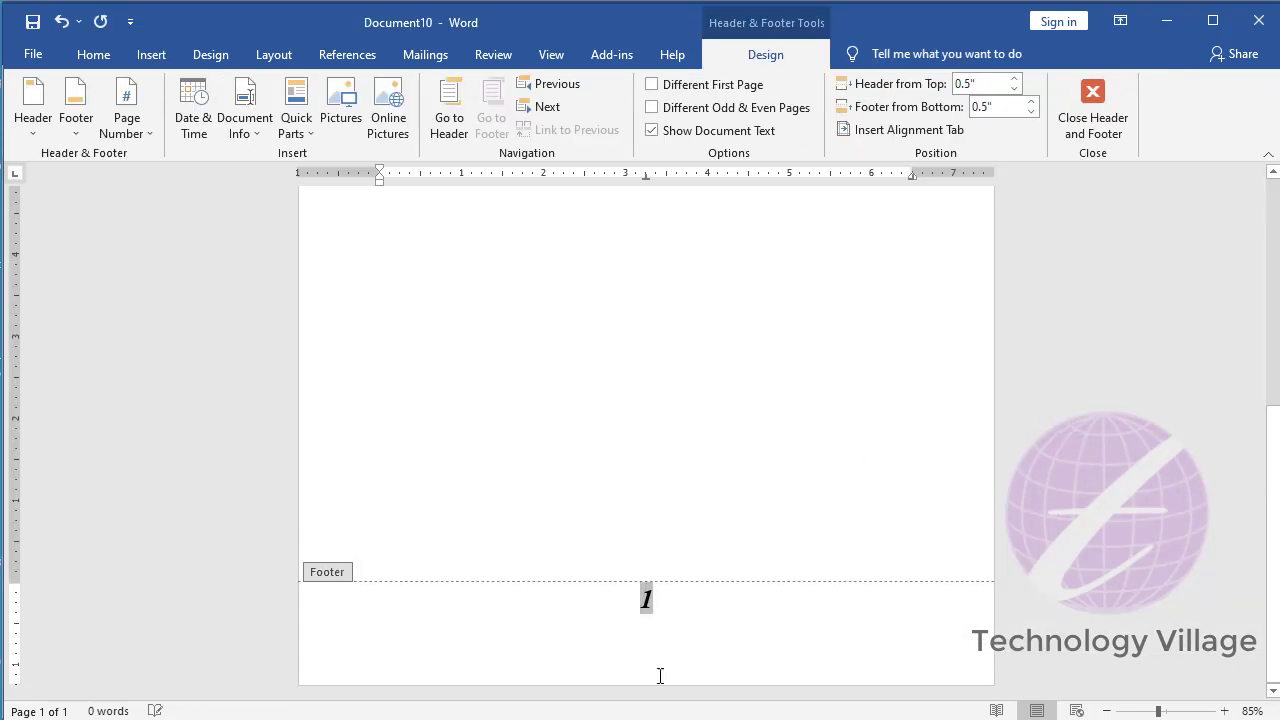
pyautogui.click(1088, 124)
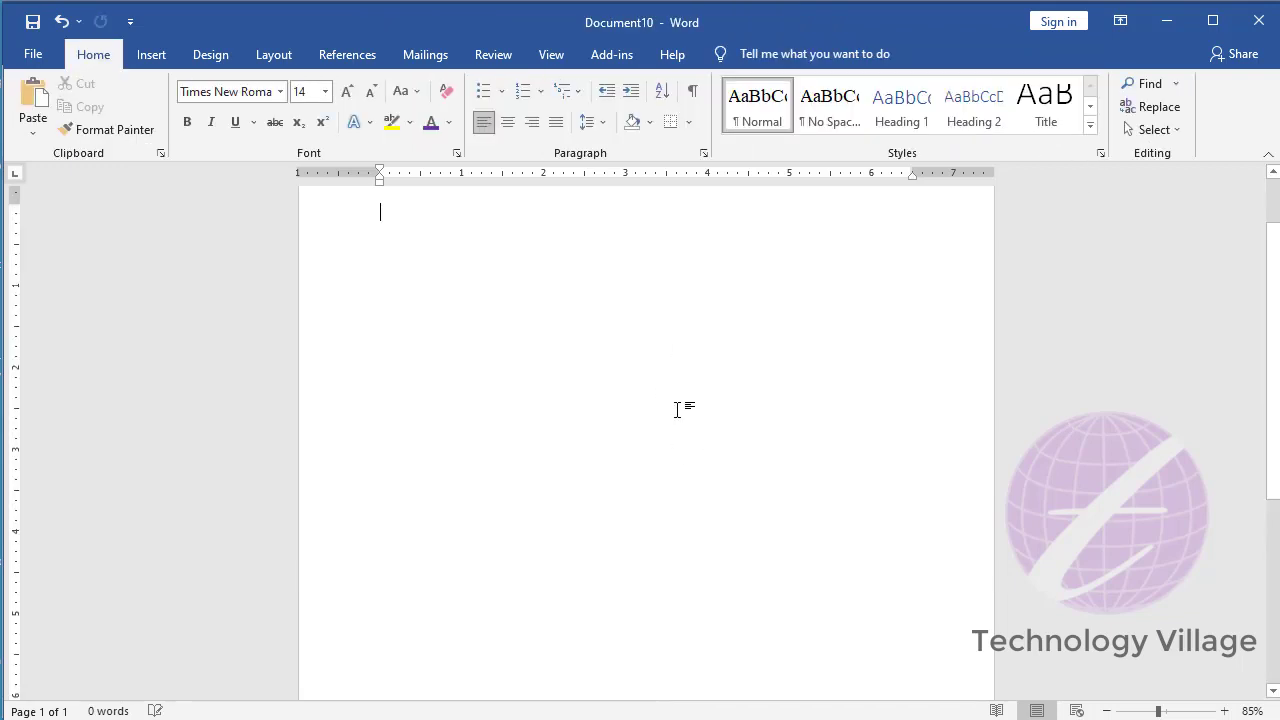
pyautogui.scroll(-1, 725, 432)
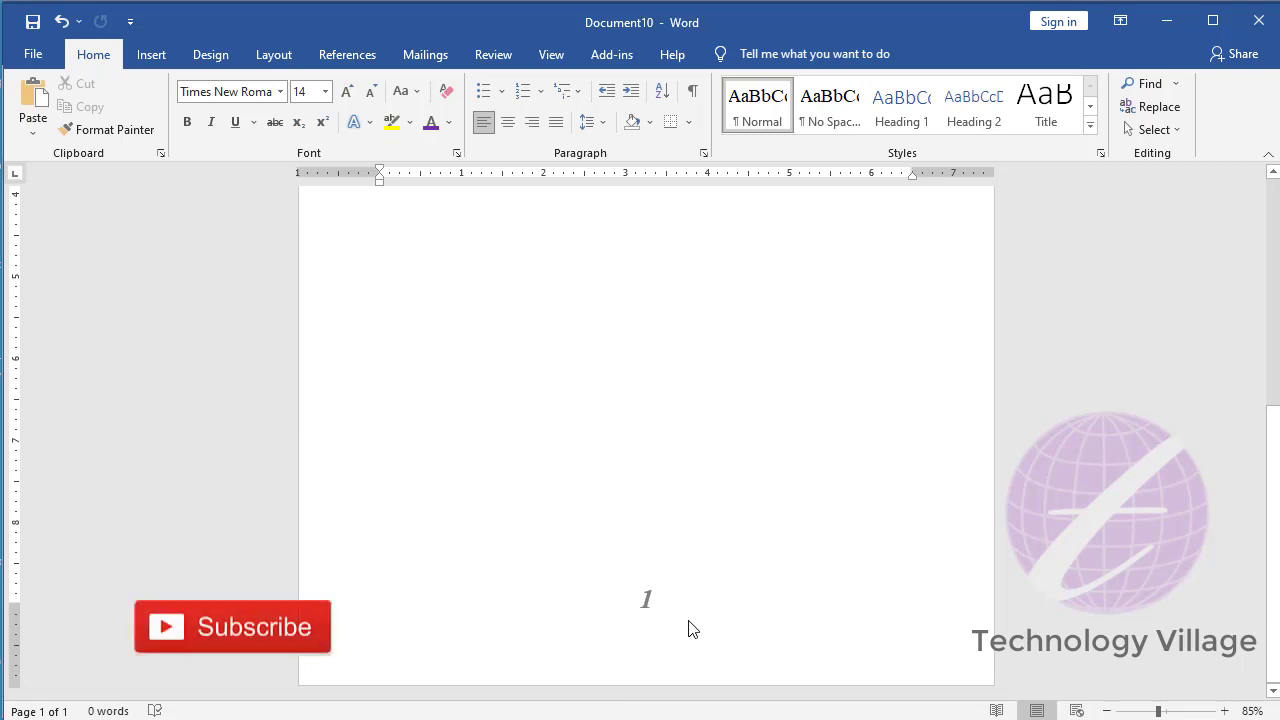
# Step: Close Document10 and Document8 without saving, but save the Building Blocks.dotx changes
pyautogui.click(1258, 20)
pyautogui.click(593, 411)
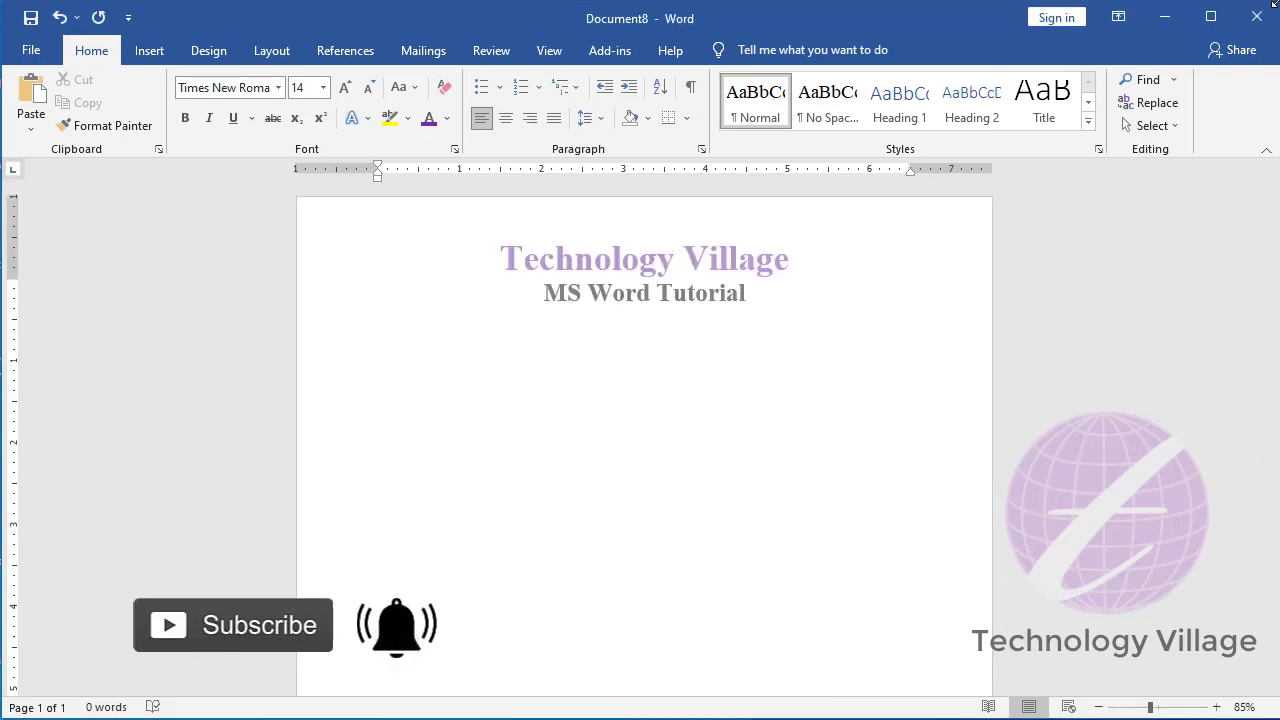
pyautogui.click(1236, 20)
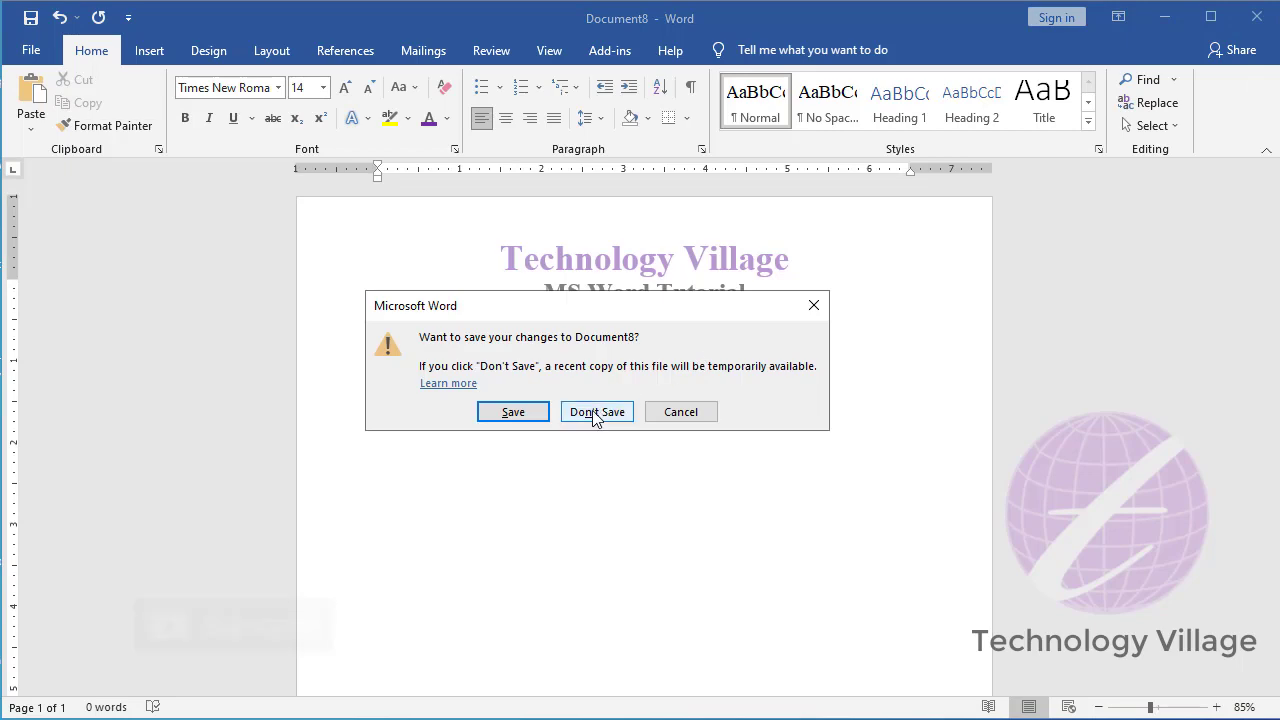
pyautogui.click(594, 414)
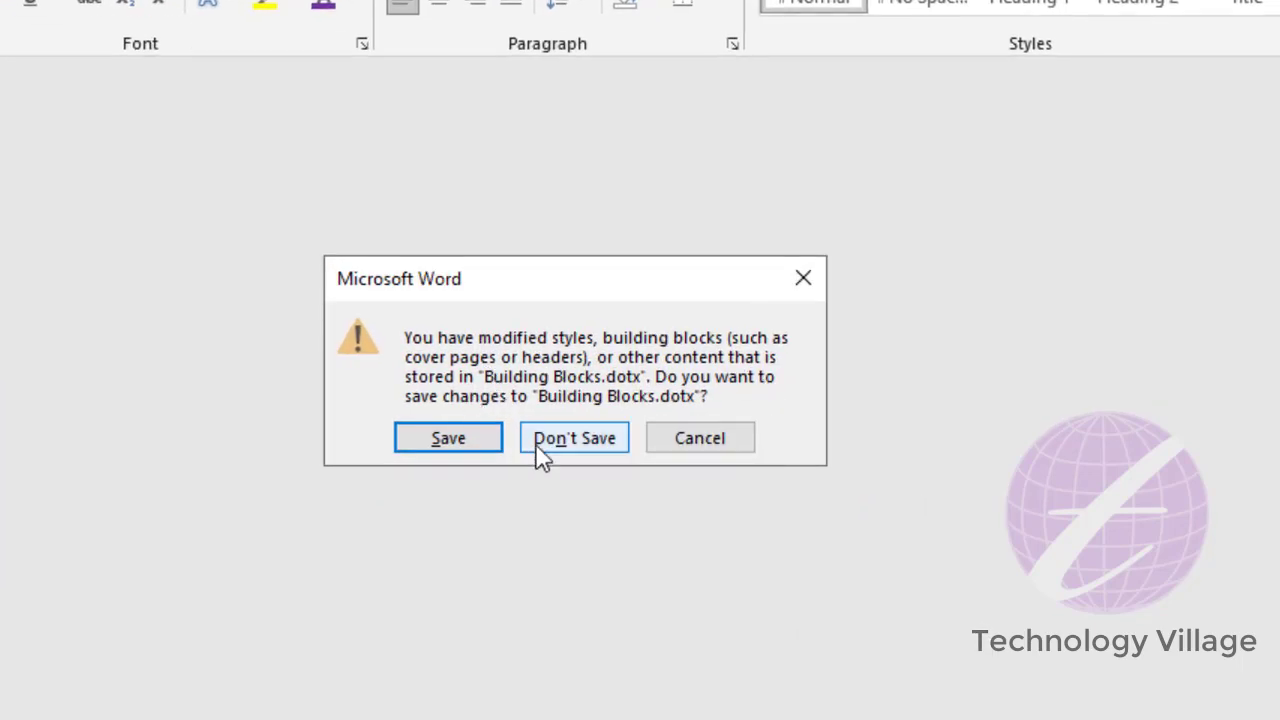
pyautogui.click(449, 440)
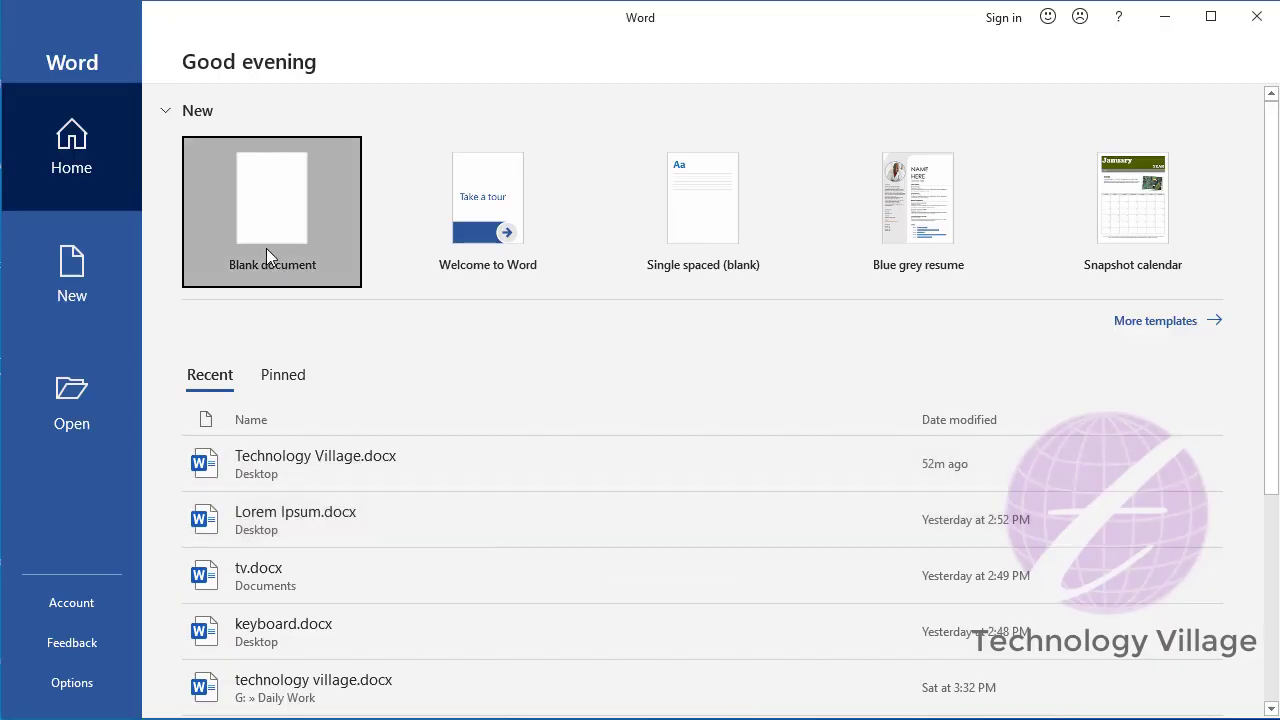
# Step: Create a blank document and insert the saved TechnologyVillage header into it
pyautogui.click(266, 250)
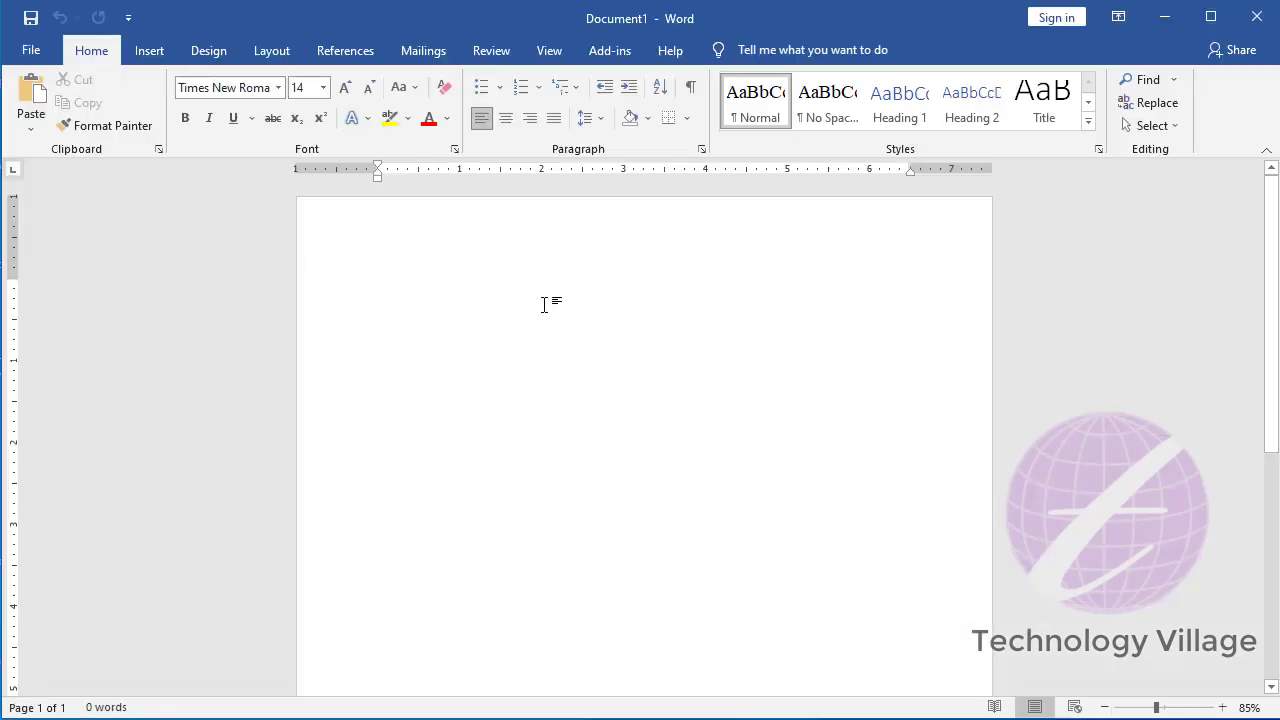
pyautogui.click(150, 52)
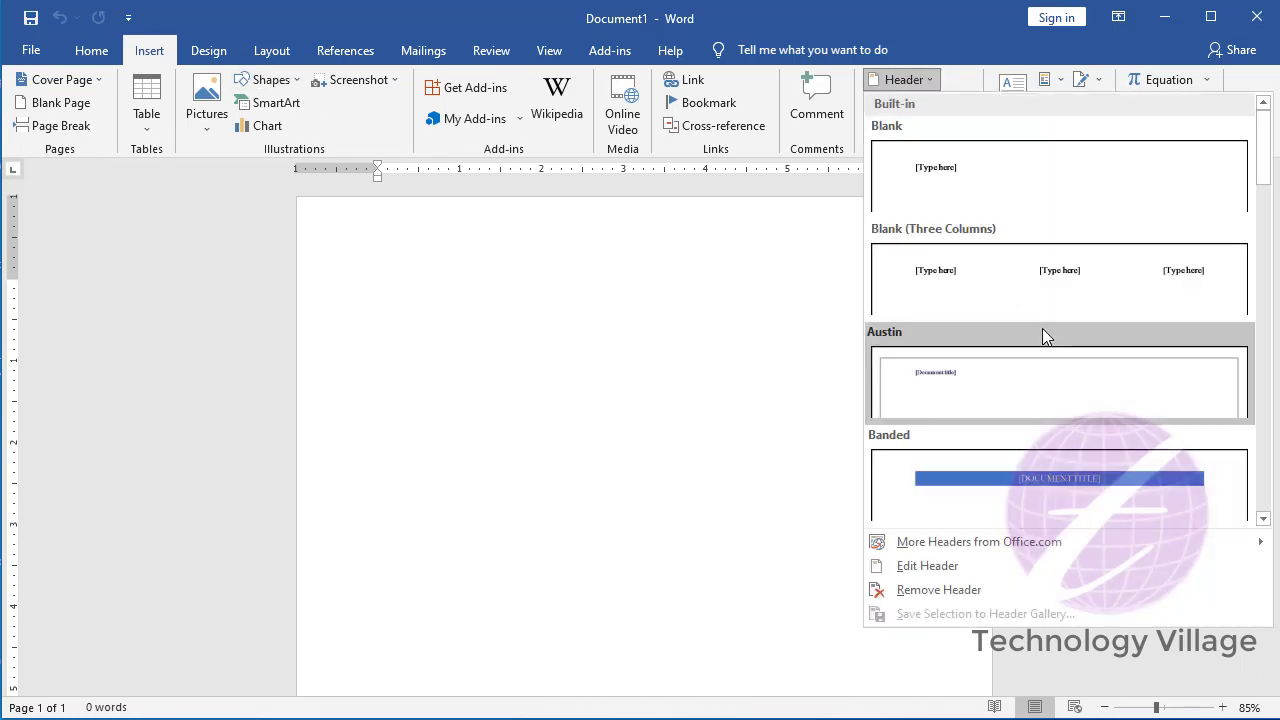
pyautogui.scroll(-3, 1062, 345)
pyautogui.scroll(-3, 1062, 345)
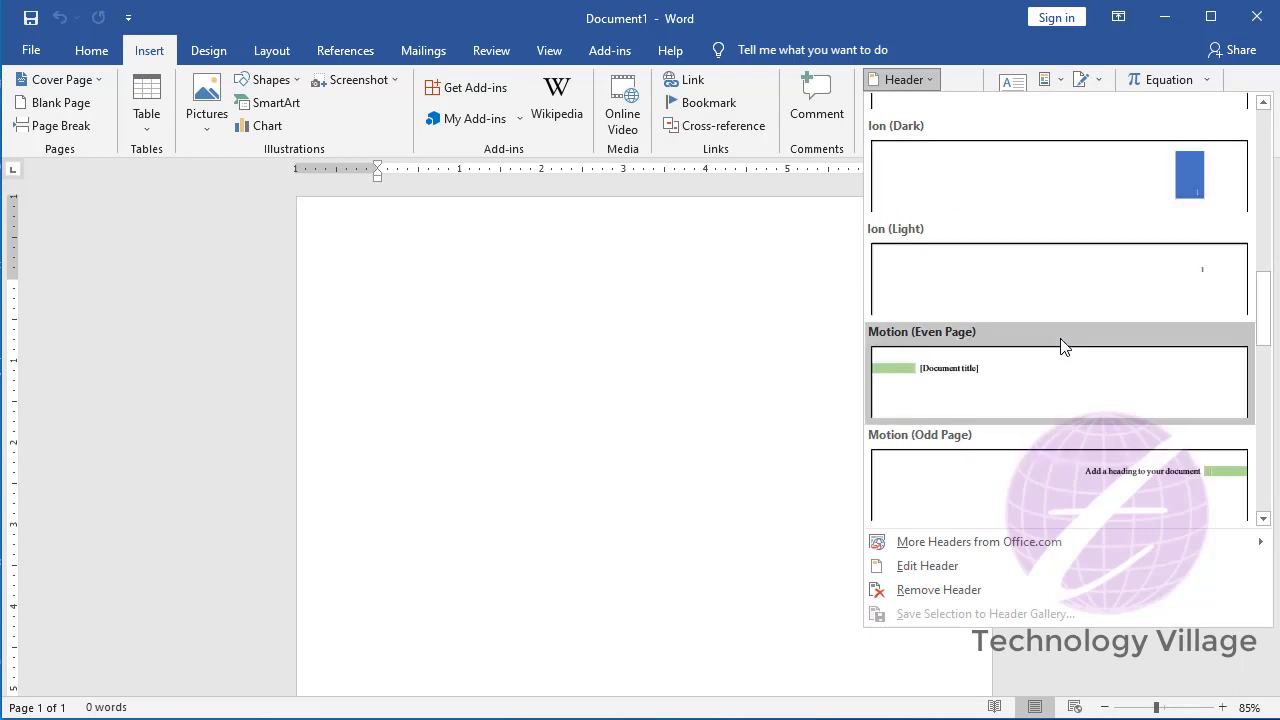
pyautogui.scroll(-3, 1062, 345)
pyautogui.scroll(-3, 1062, 345)
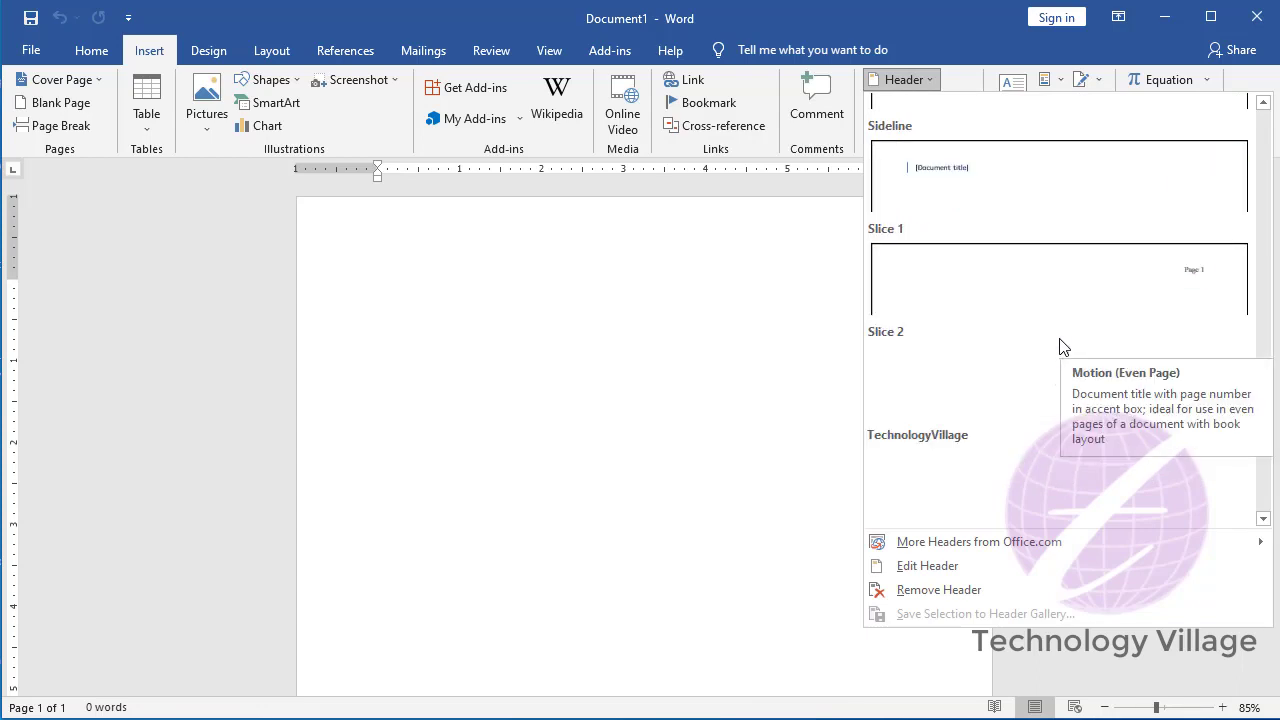
pyautogui.click(1031, 491)
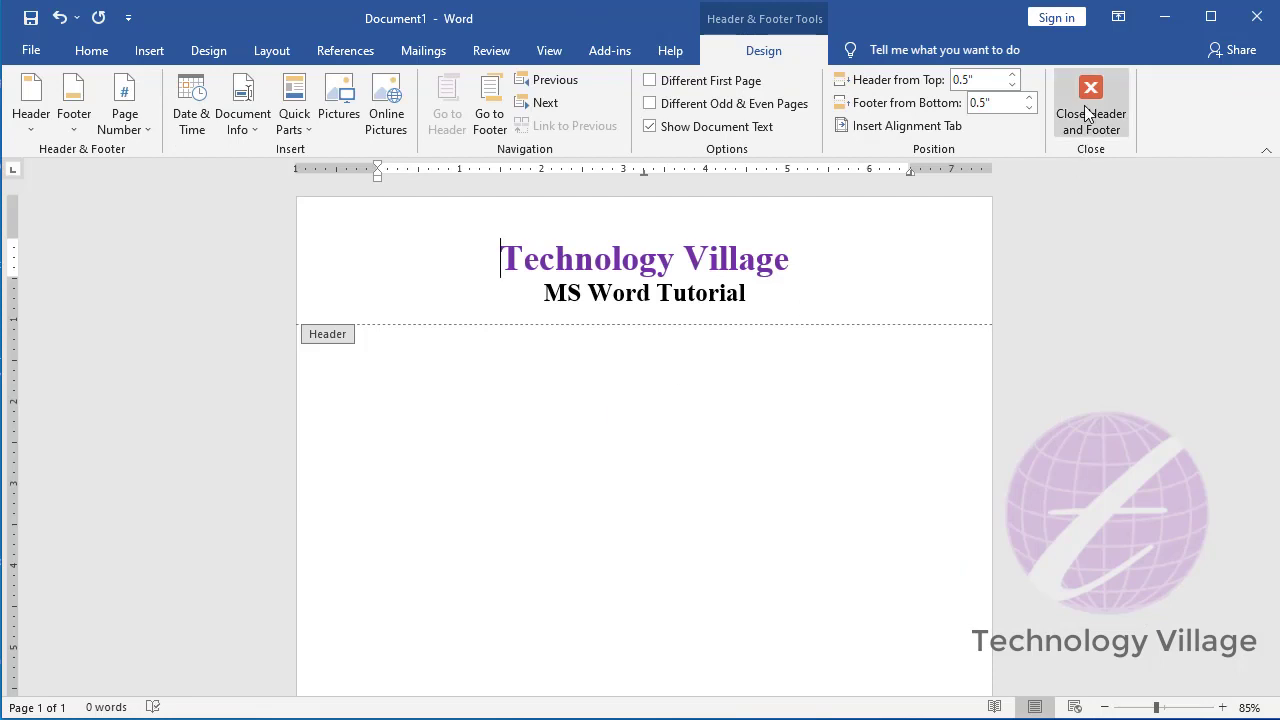
pyautogui.click(1089, 117)
pyautogui.hotkey('alt', 'n')
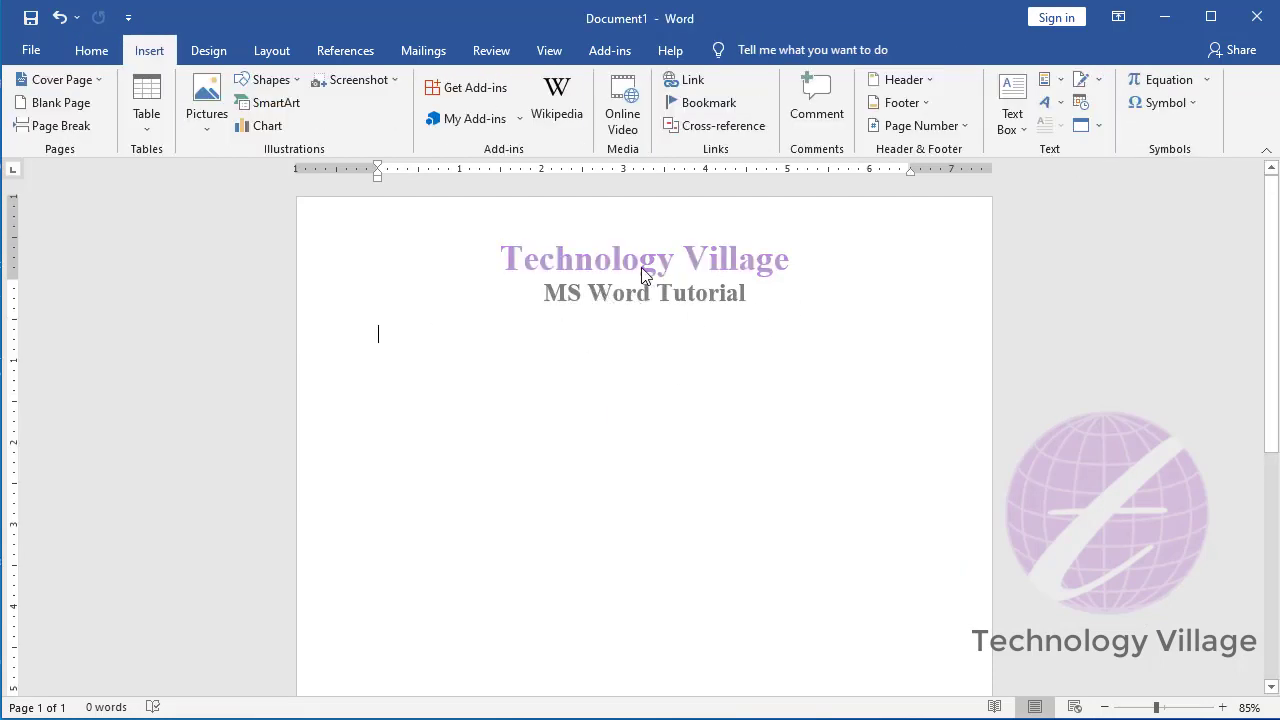
# Step: Unbold the 'MS Word Tutorial' header line and select both header lines
pyautogui.rightClick(724, 267)
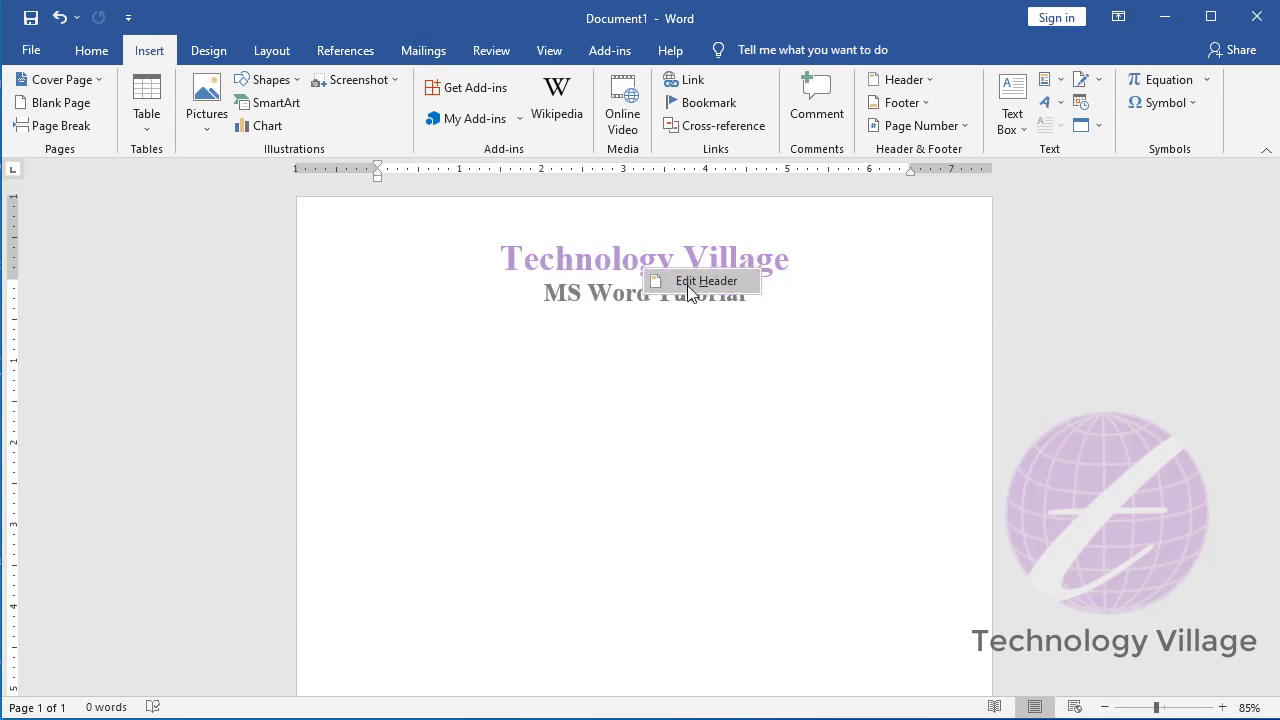
pyautogui.click(770, 280)
pyautogui.tripleClick(830, 303)
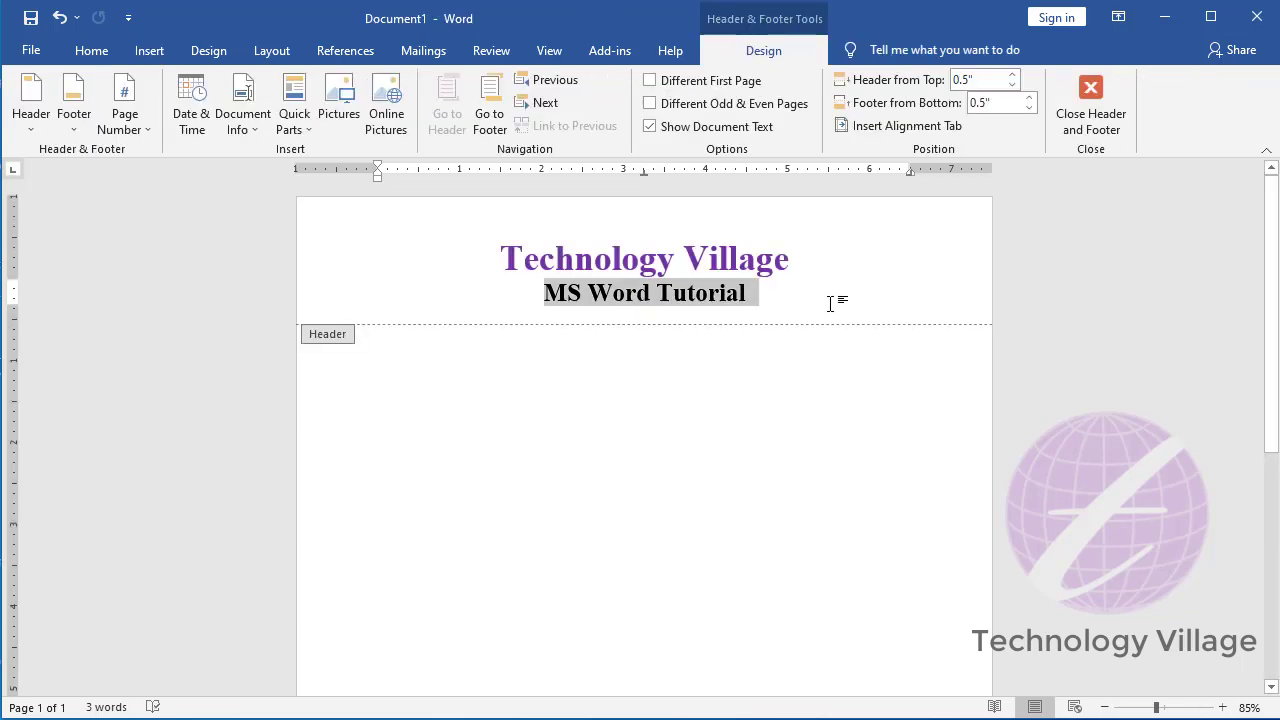
pyautogui.hotkey('ctrl', 'b')
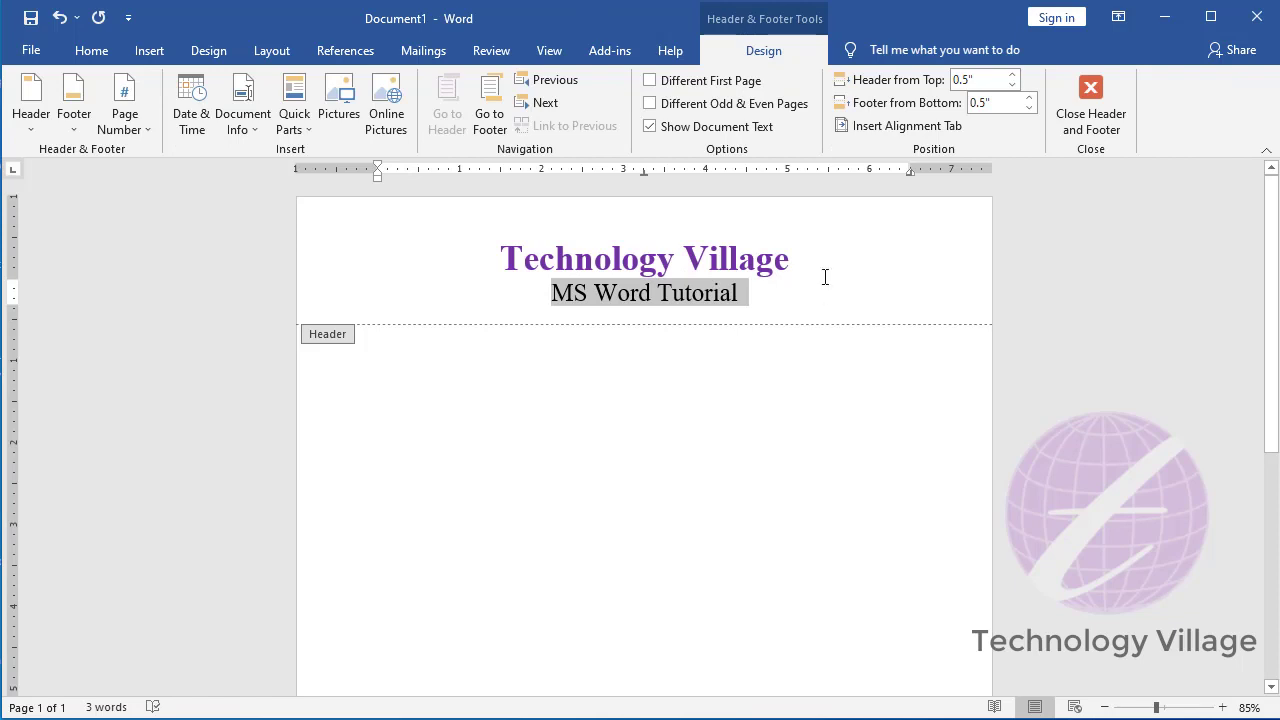
pyautogui.hotkey('ctrl', 'a')
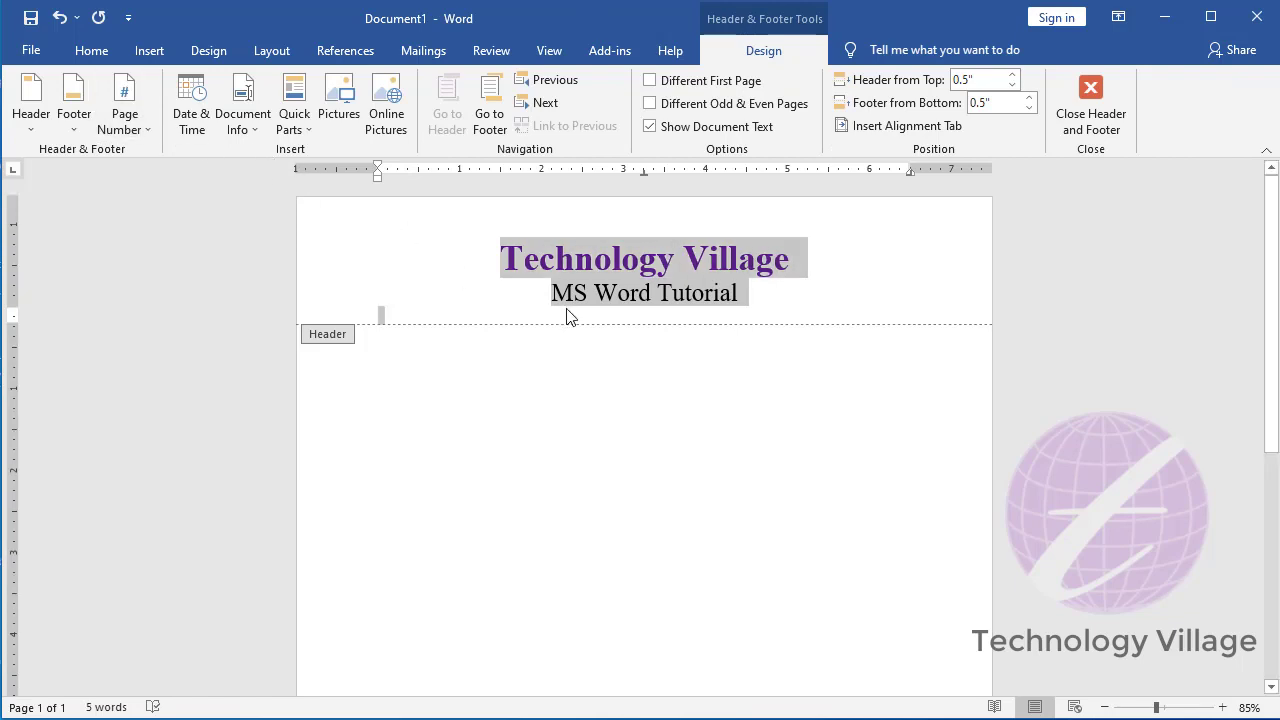
# Step: Save the header lines as 'TechnologyVillage' in the Headers gallery, replacing the existing entry
pyautogui.click(149, 50)
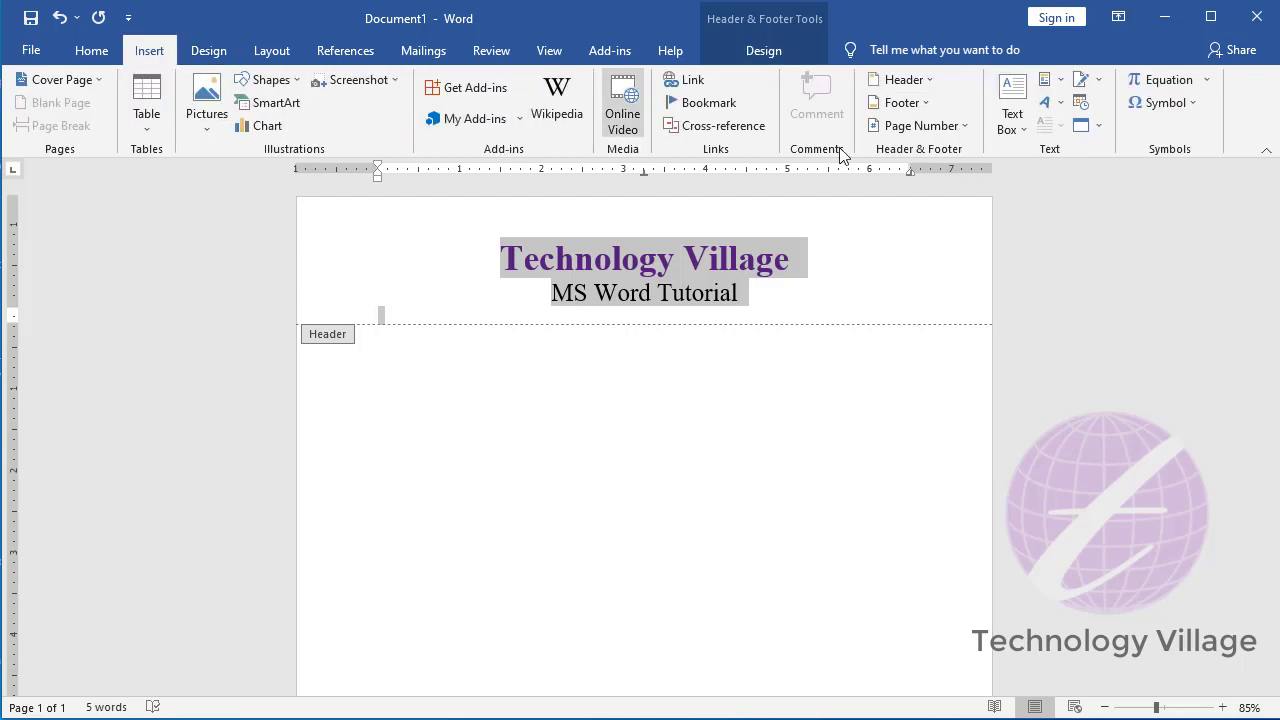
pyautogui.click(1054, 85)
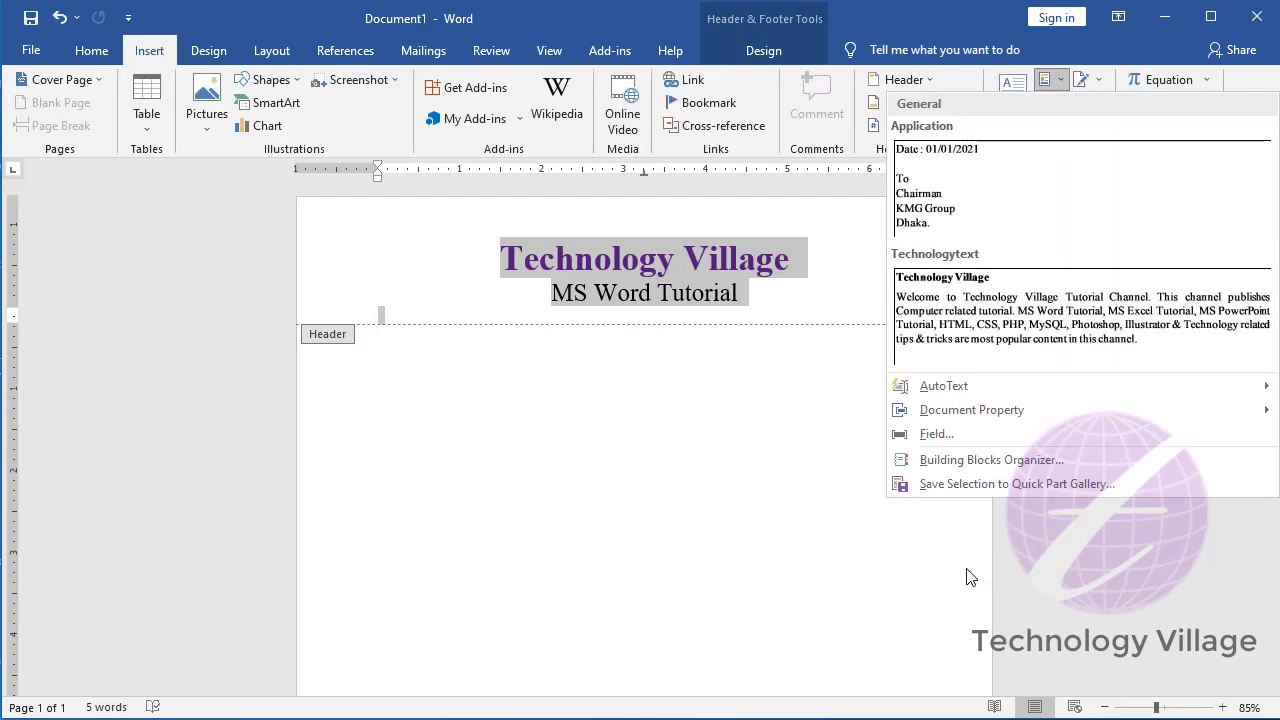
pyautogui.click(1009, 485)
pyautogui.click(655, 268)
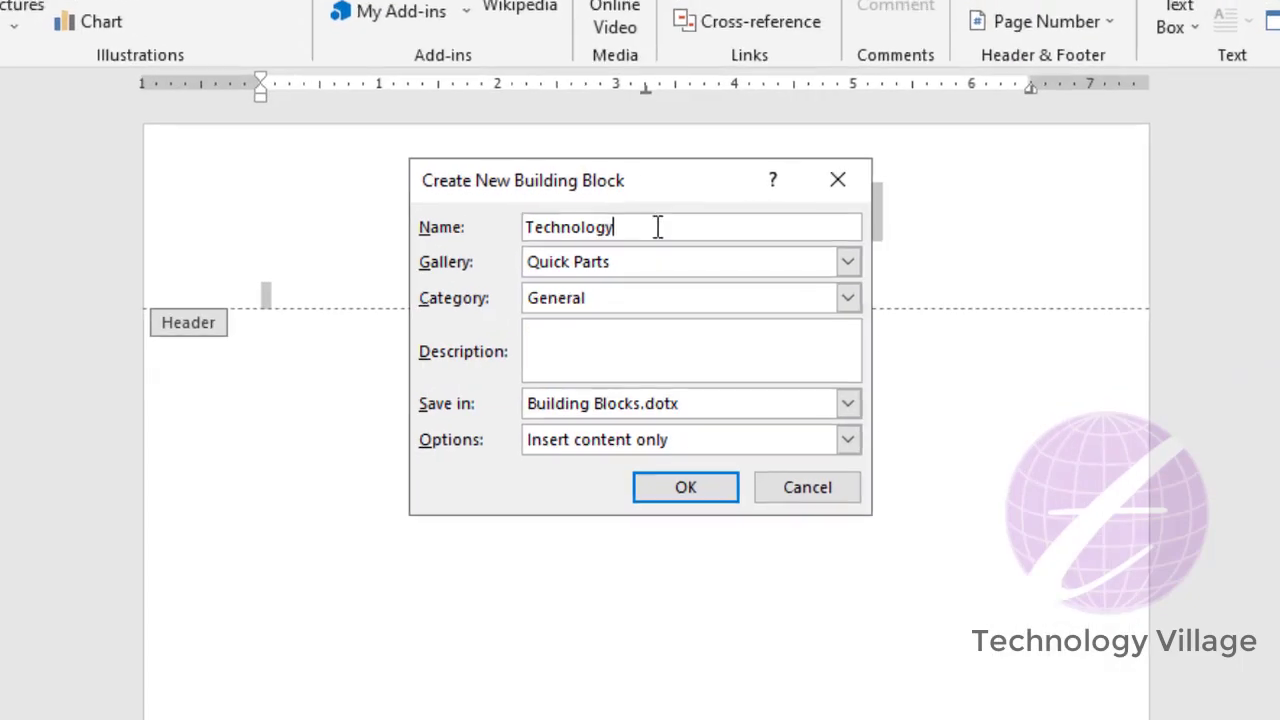
pyautogui.write('Vill')
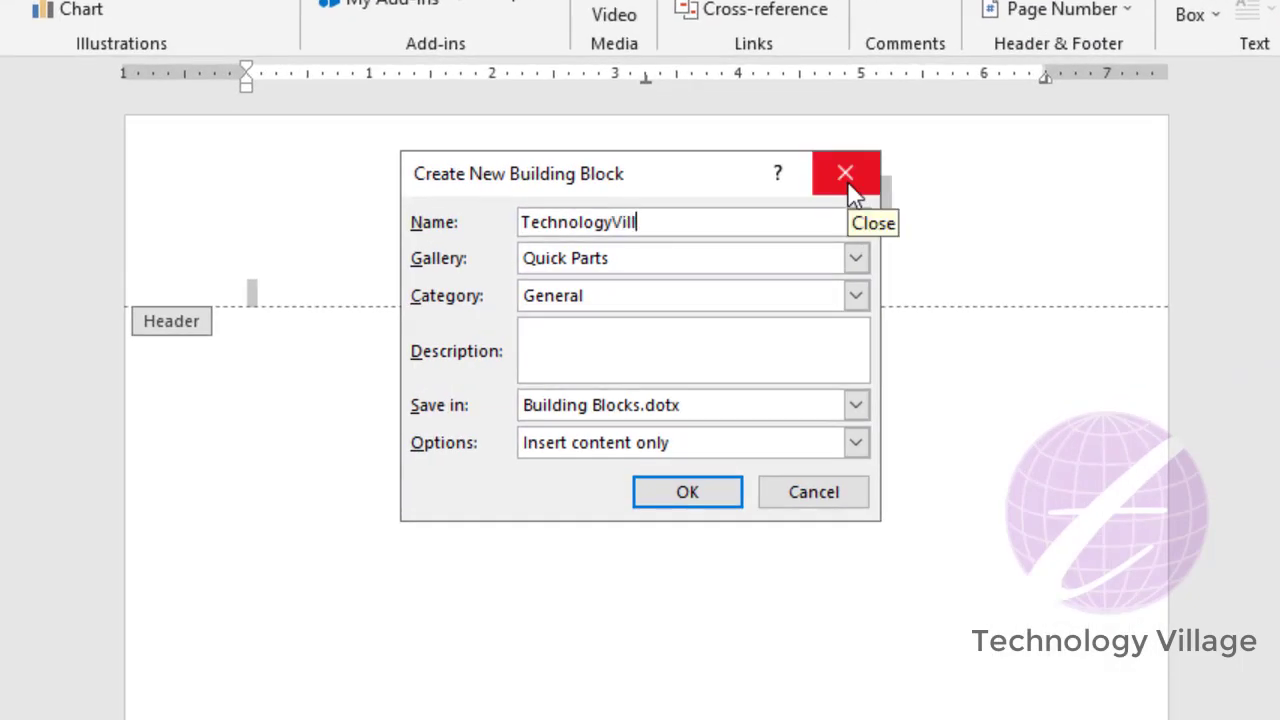
pyautogui.write('age')
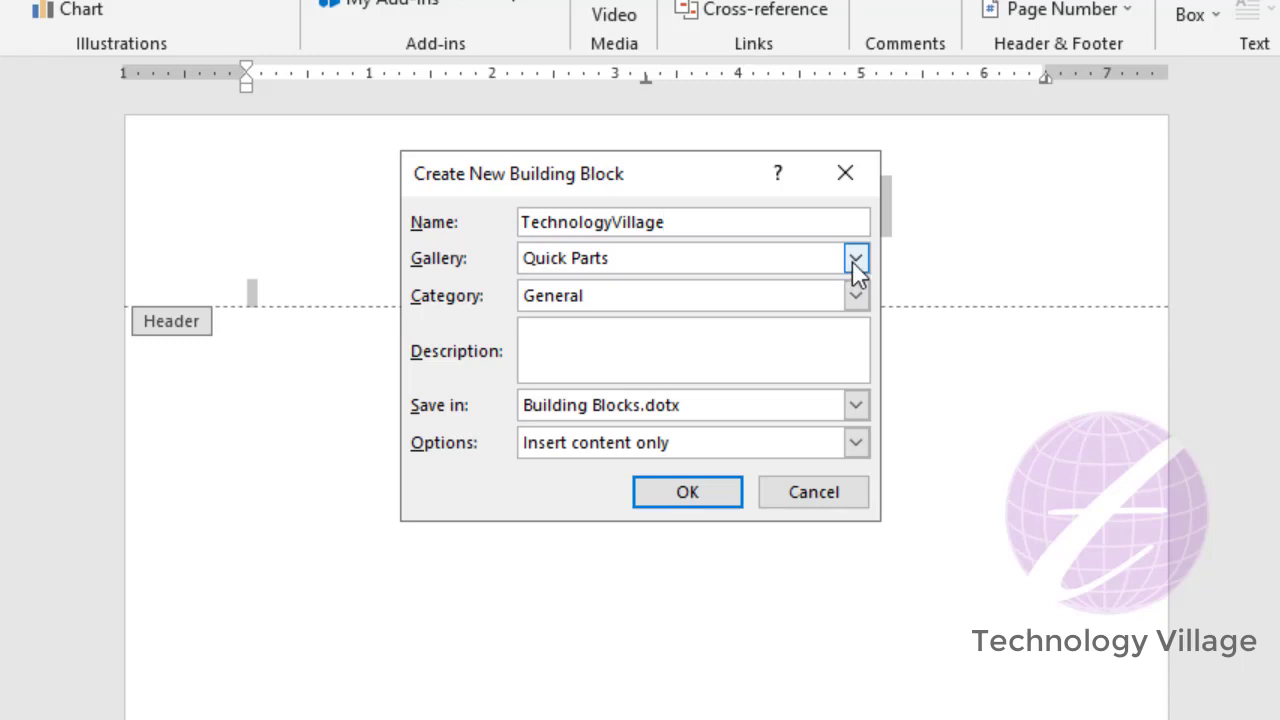
pyautogui.click(855, 260)
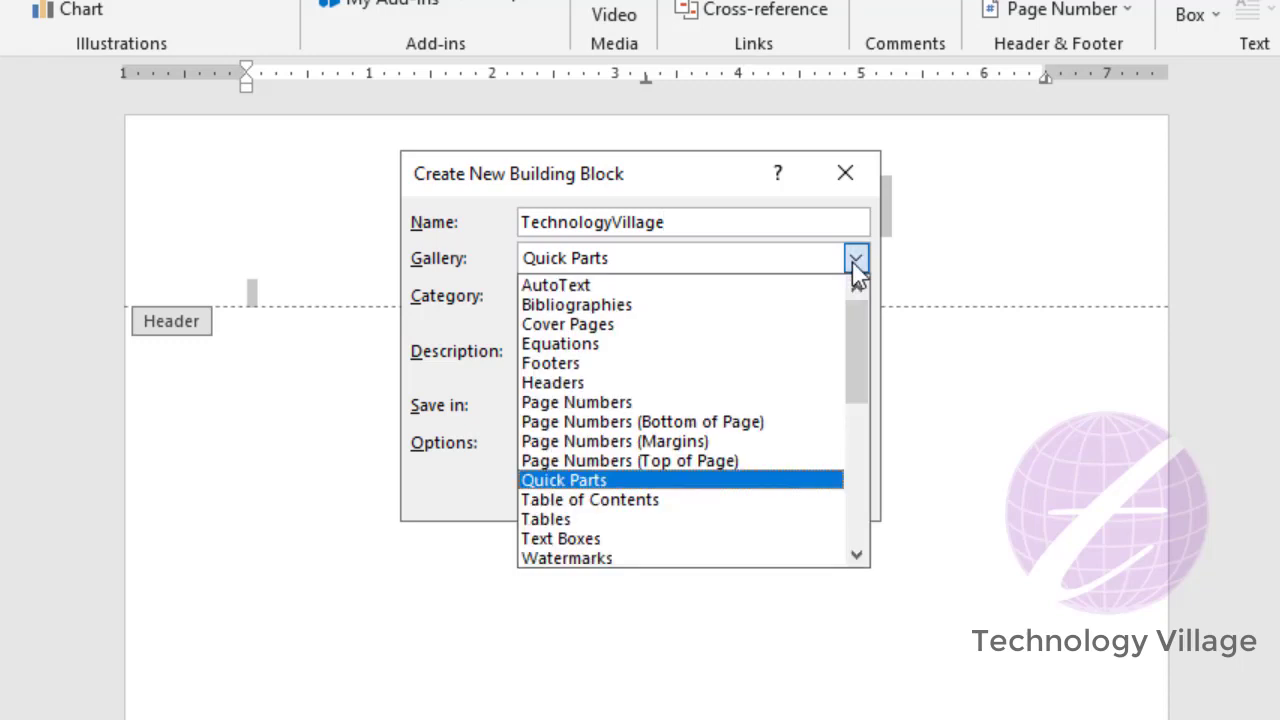
pyautogui.click(560, 383)
pyautogui.click(683, 492)
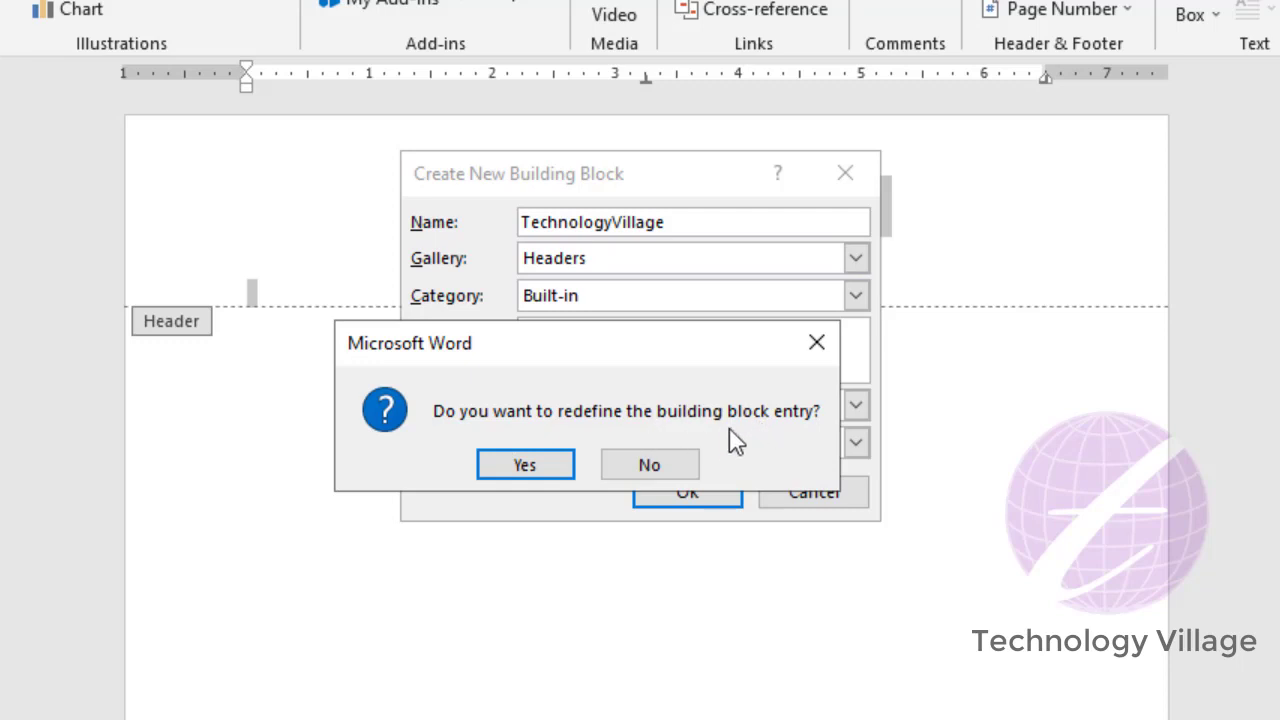
pyautogui.click(550, 463)
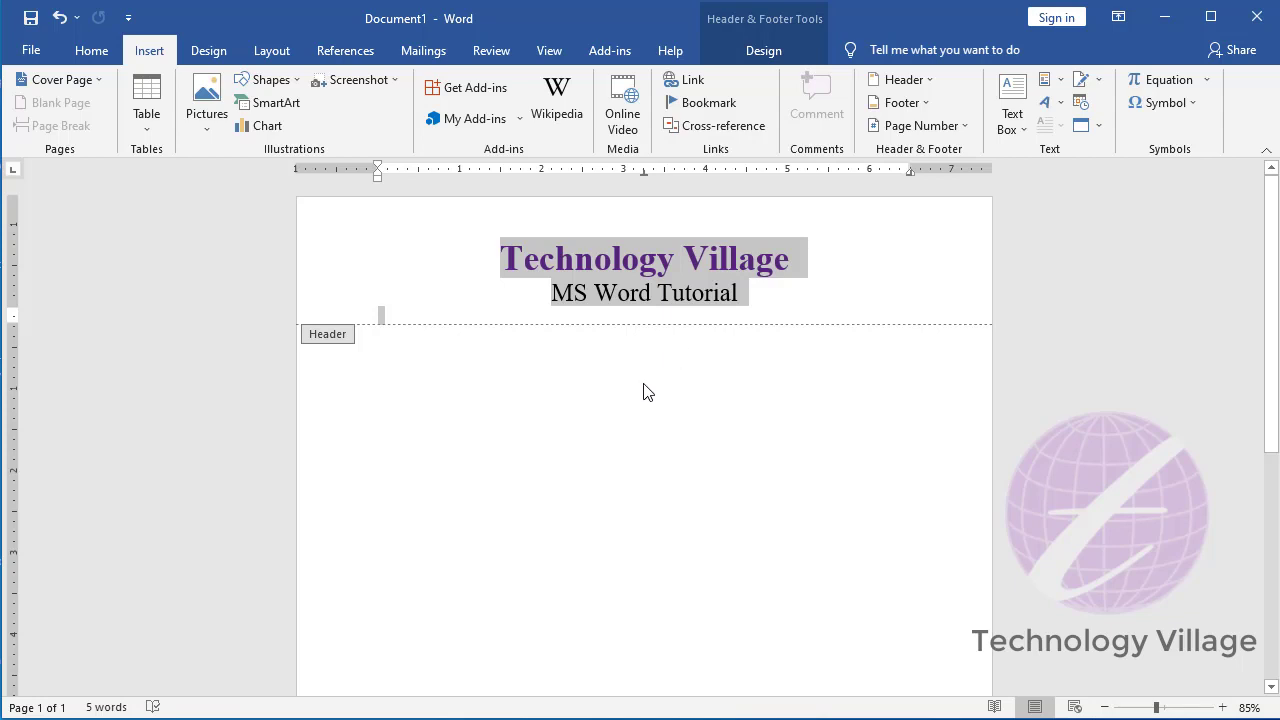
# Step: Clear the header text and reinsert the updated TechnologyVillage header from the Headers gallery
pyautogui.press('Delete')
pyautogui.doubleClick(636, 343)
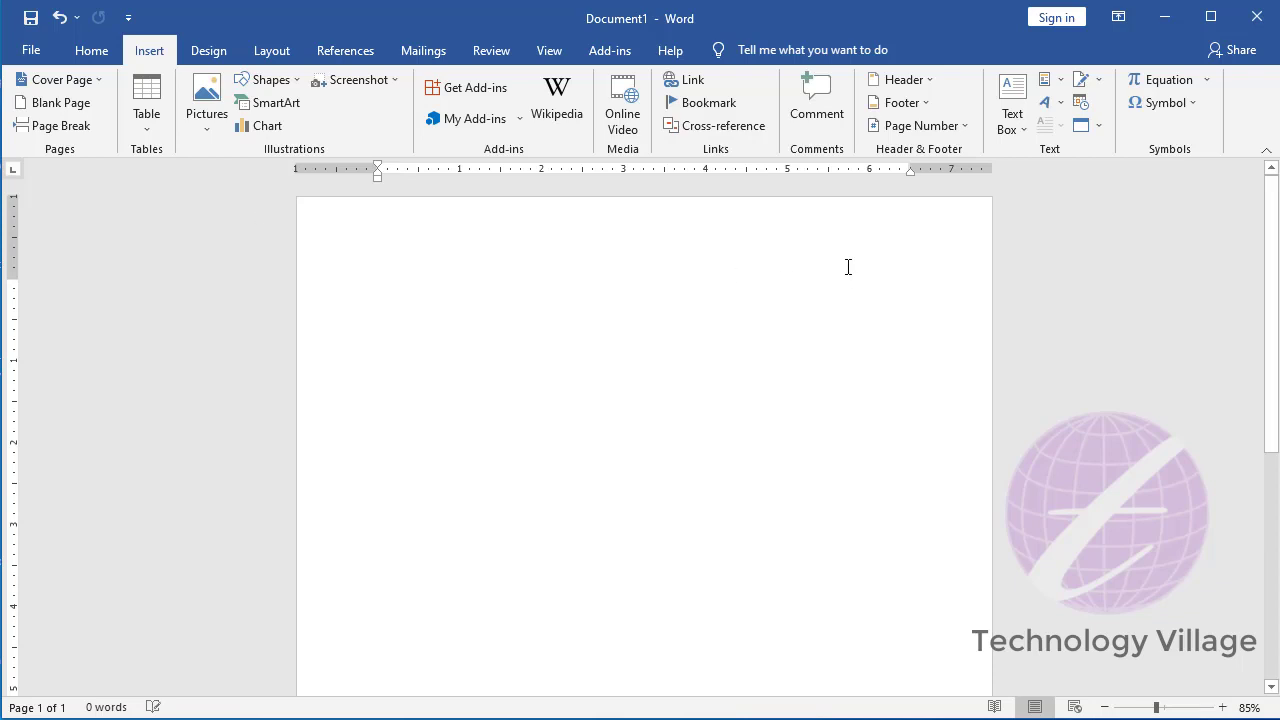
pyautogui.click(922, 84)
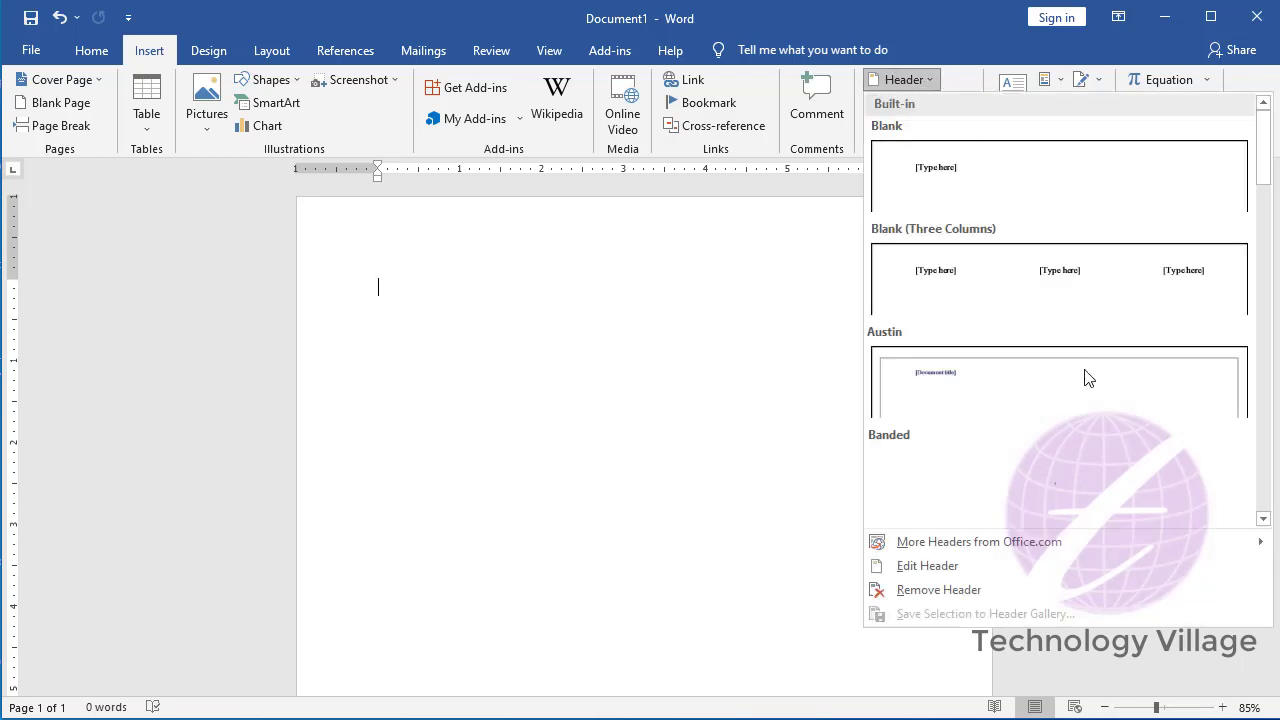
pyautogui.scroll(-3, 1088, 377)
pyautogui.scroll(-3, 1088, 377)
pyautogui.scroll(-3, 1090, 378)
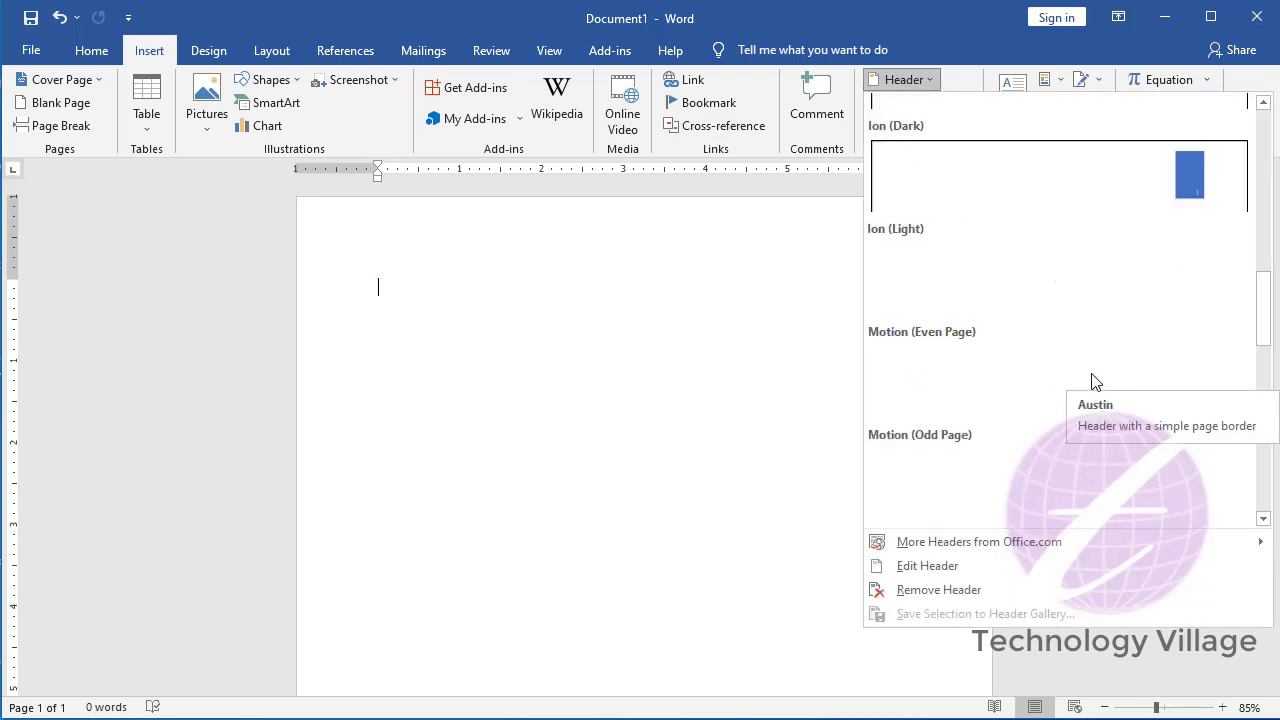
pyautogui.scroll(-3, 1090, 375)
pyautogui.scroll(-3, 1077, 374)
pyautogui.scroll(-3, 1071, 366)
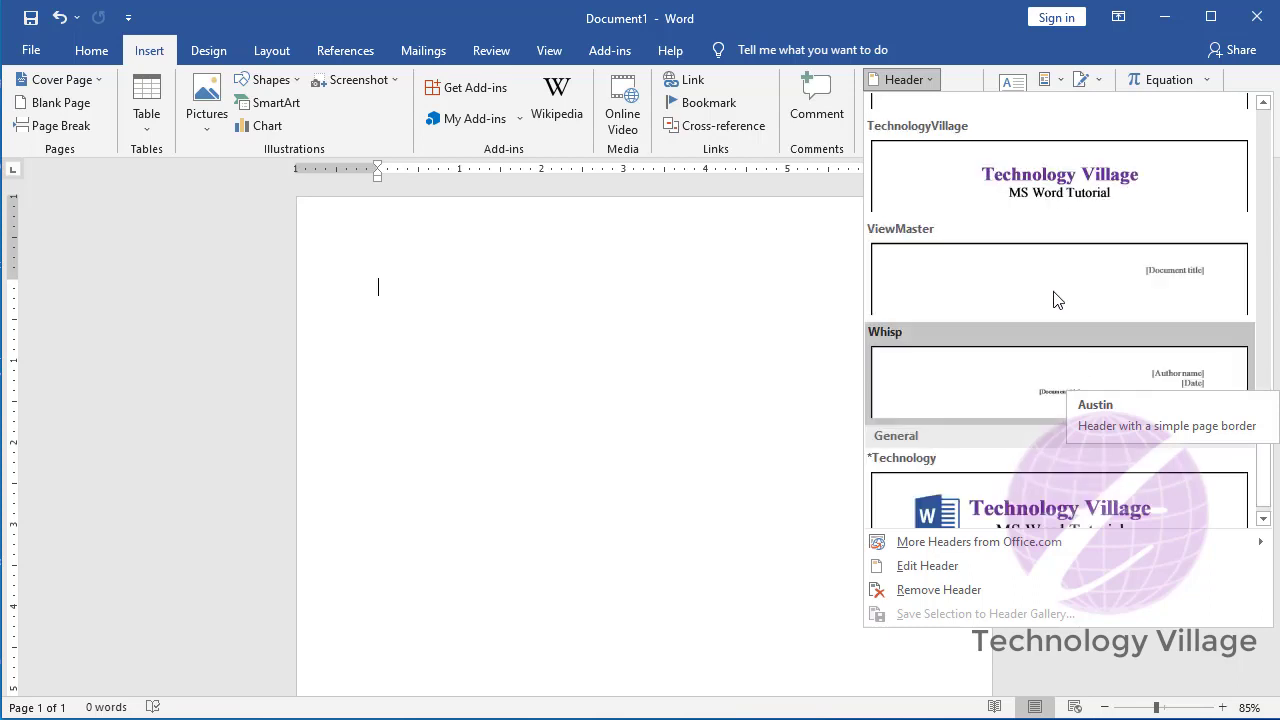
pyautogui.click(1066, 198)
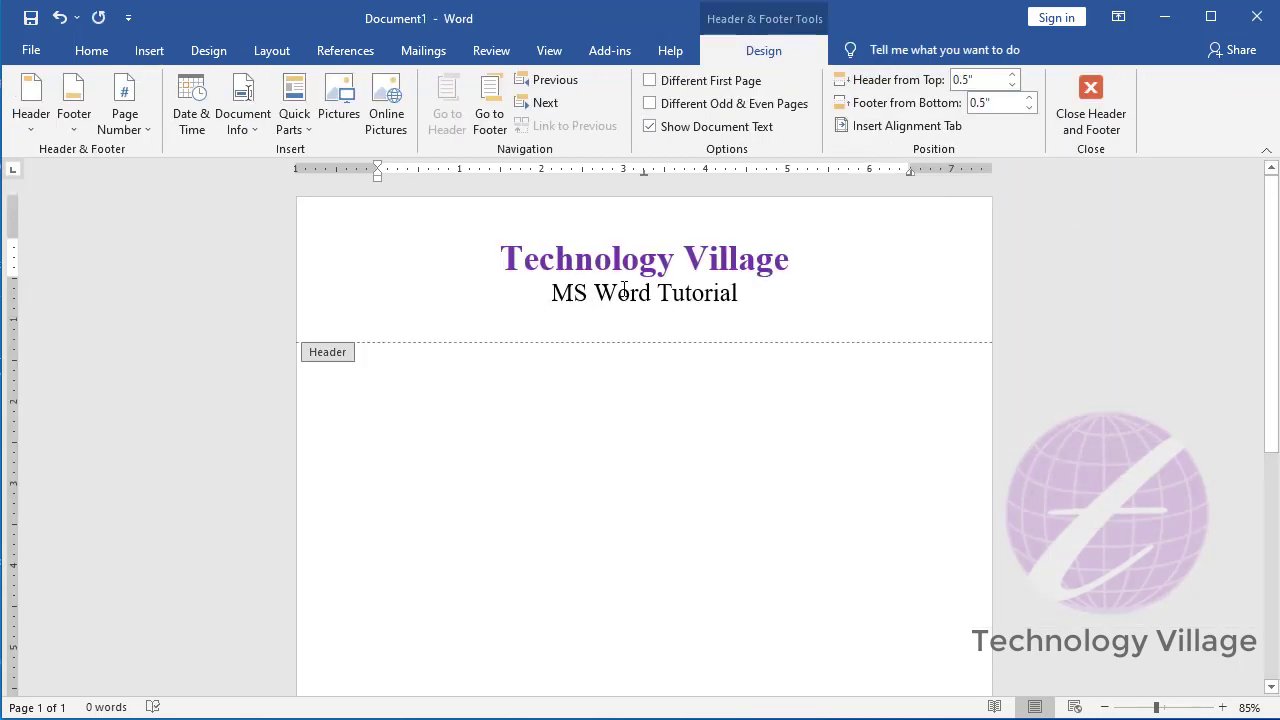
pyautogui.click(624, 292)
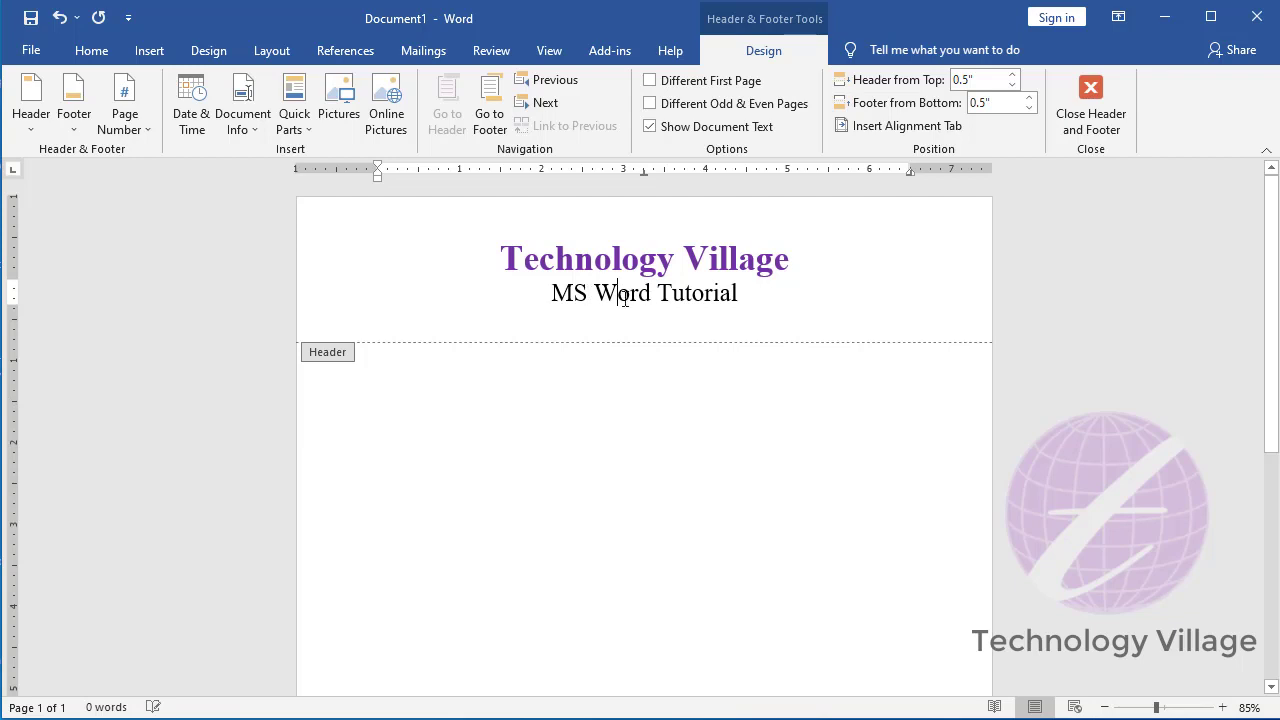
pyautogui.click(1092, 106)
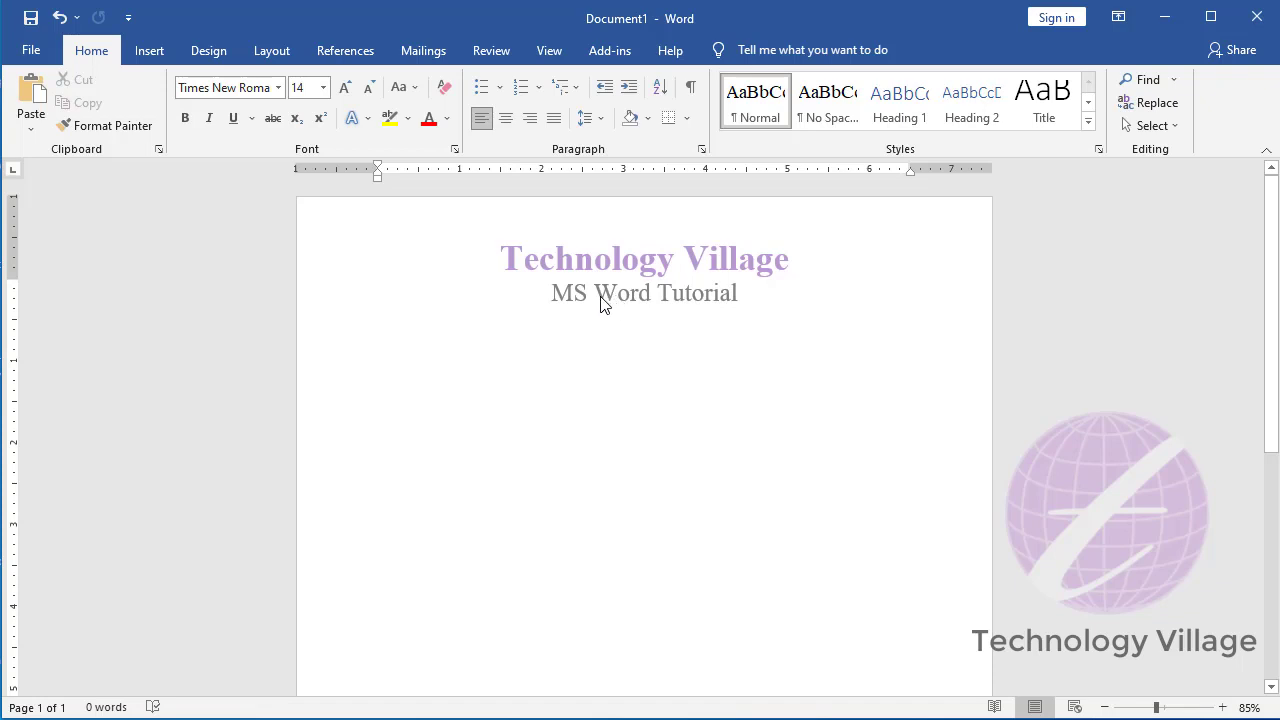
# Step: Delete the TechnologyVillage Headers entry in the Building Blocks Organizer and close it
pyautogui.click(152, 50)
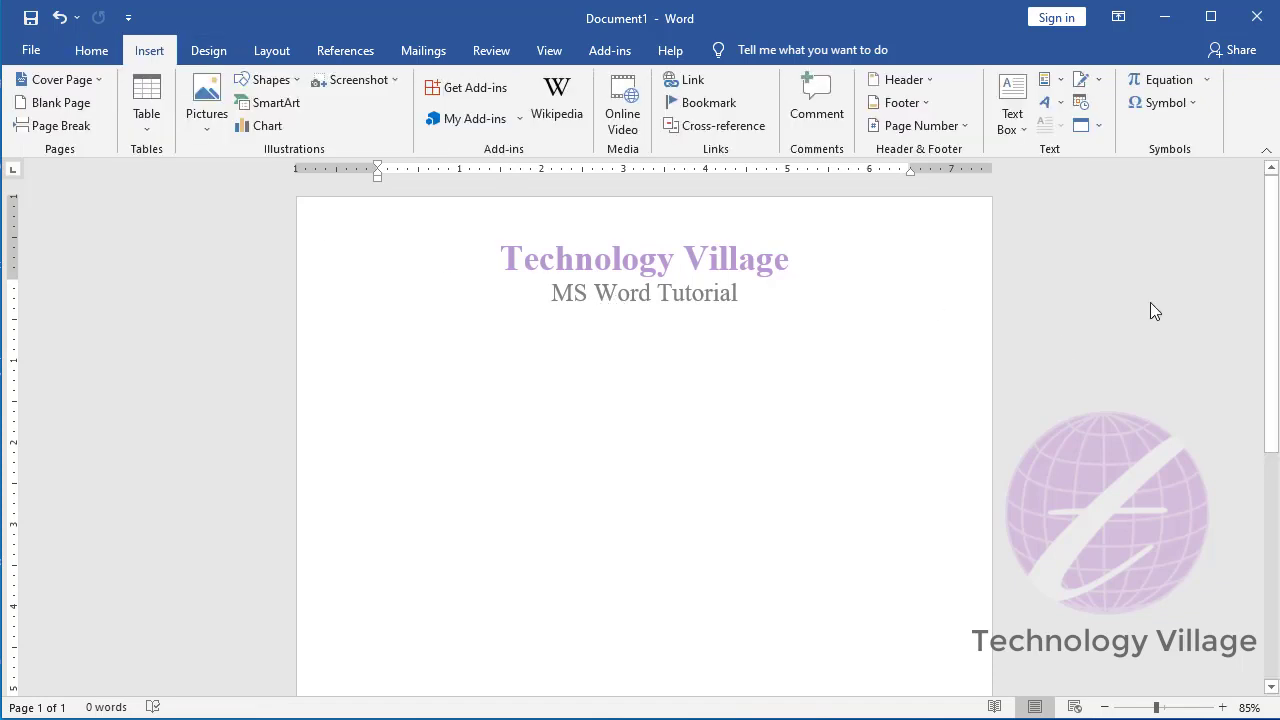
pyautogui.click(1049, 84)
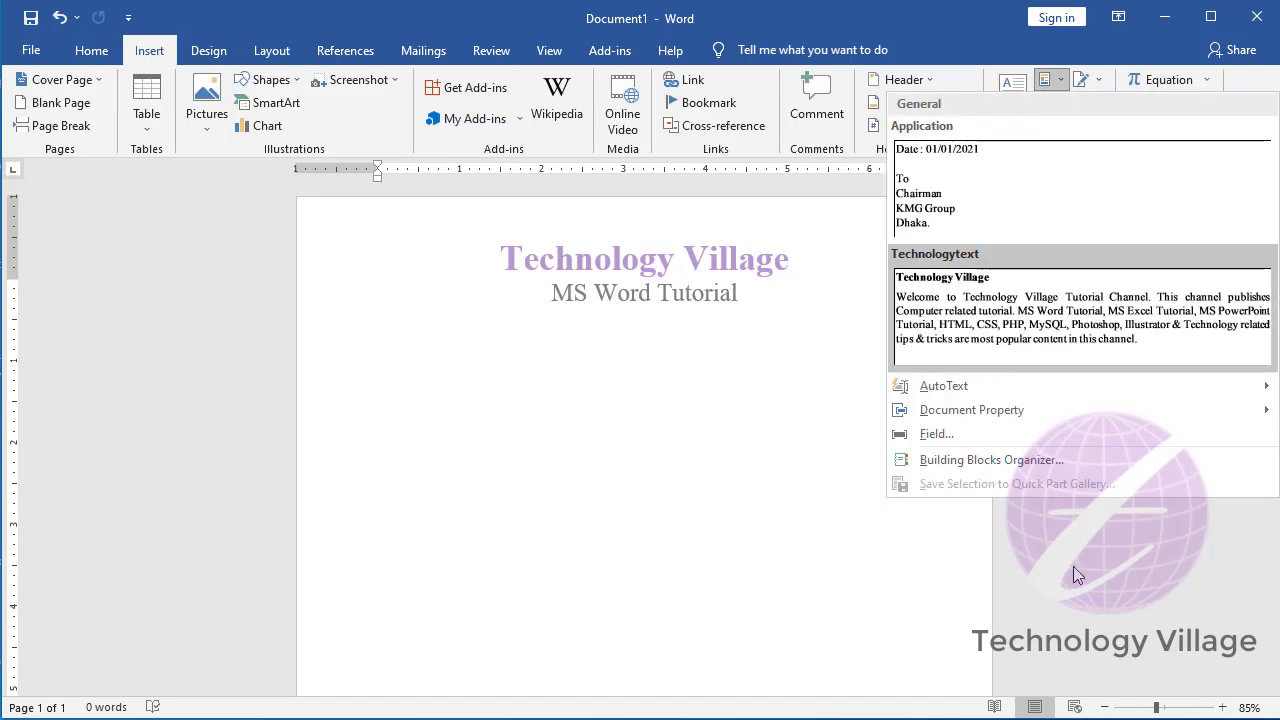
pyautogui.click(997, 460)
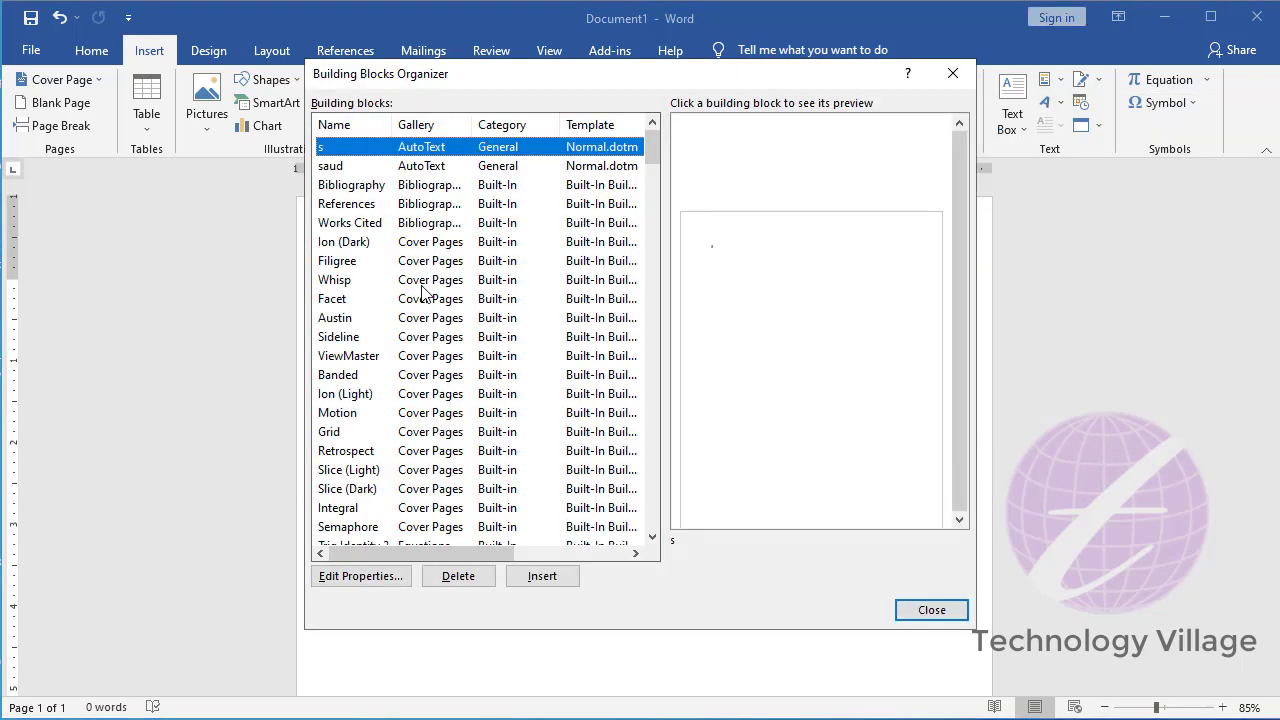
pyautogui.press('t')
pyautogui.press('t')
pyautogui.press('t')
pyautogui.press('t')
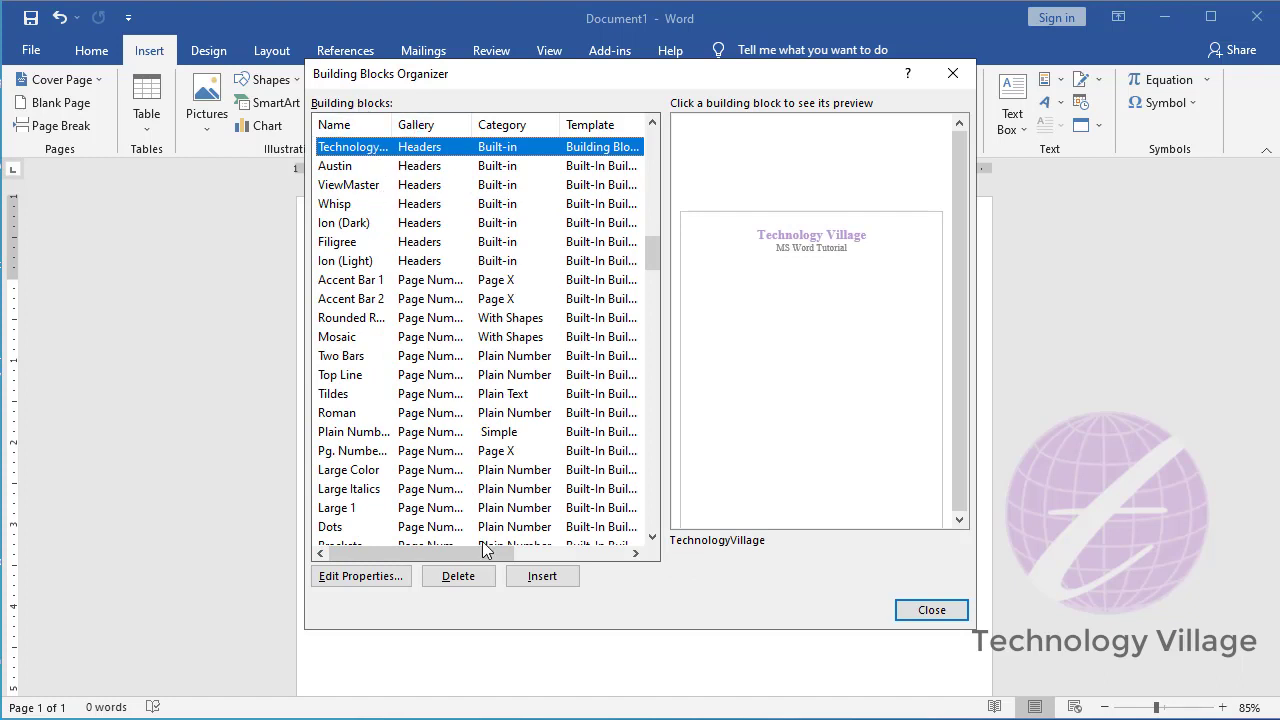
pyautogui.click(465, 576)
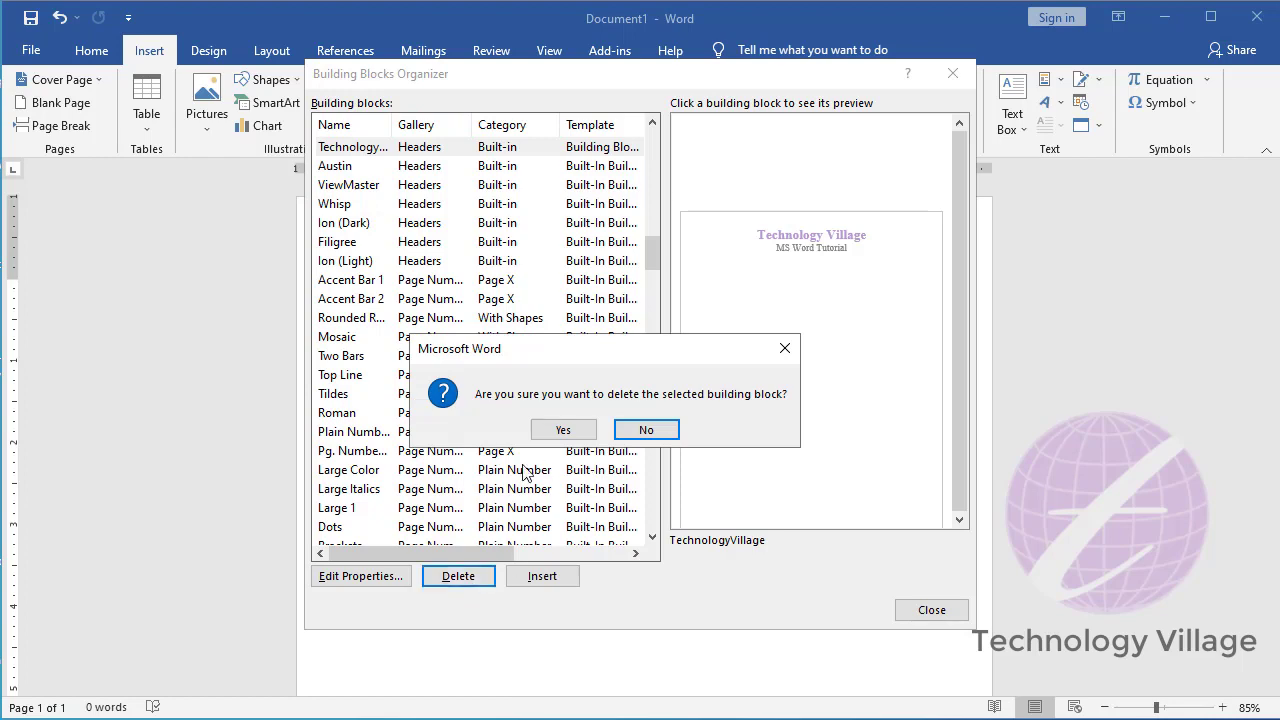
pyautogui.click(568, 431)
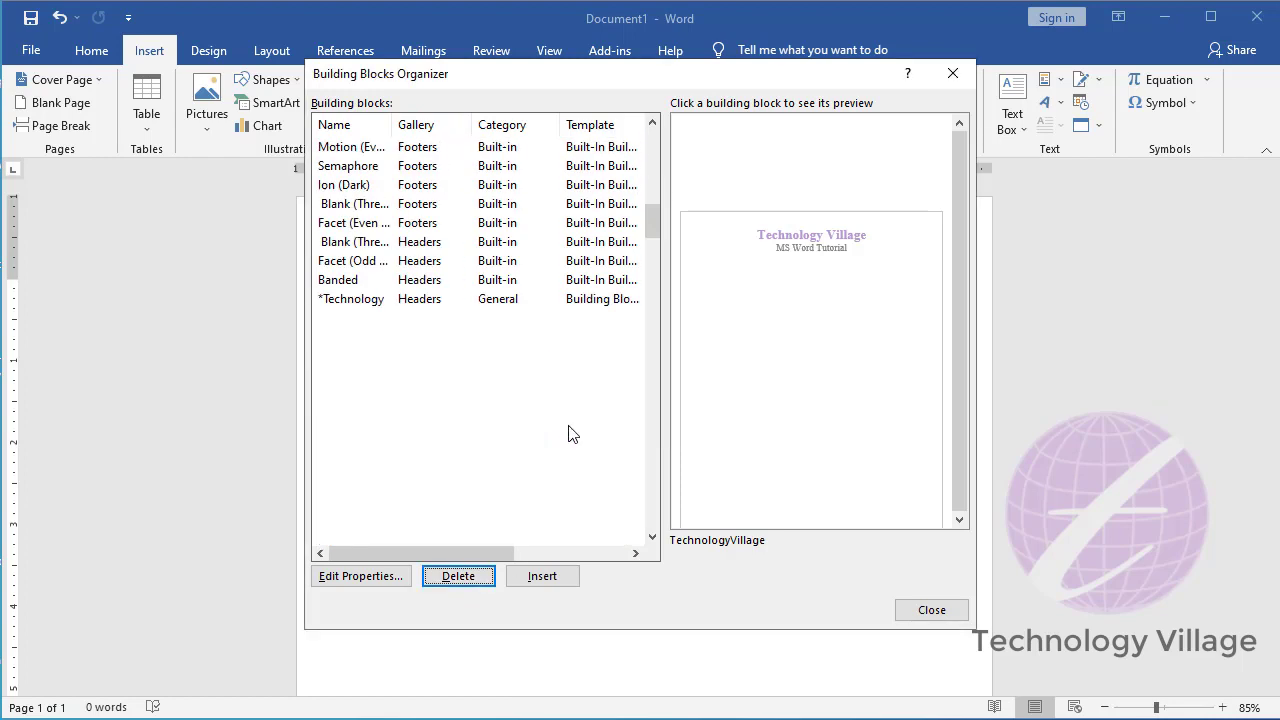
pyautogui.click(931, 616)
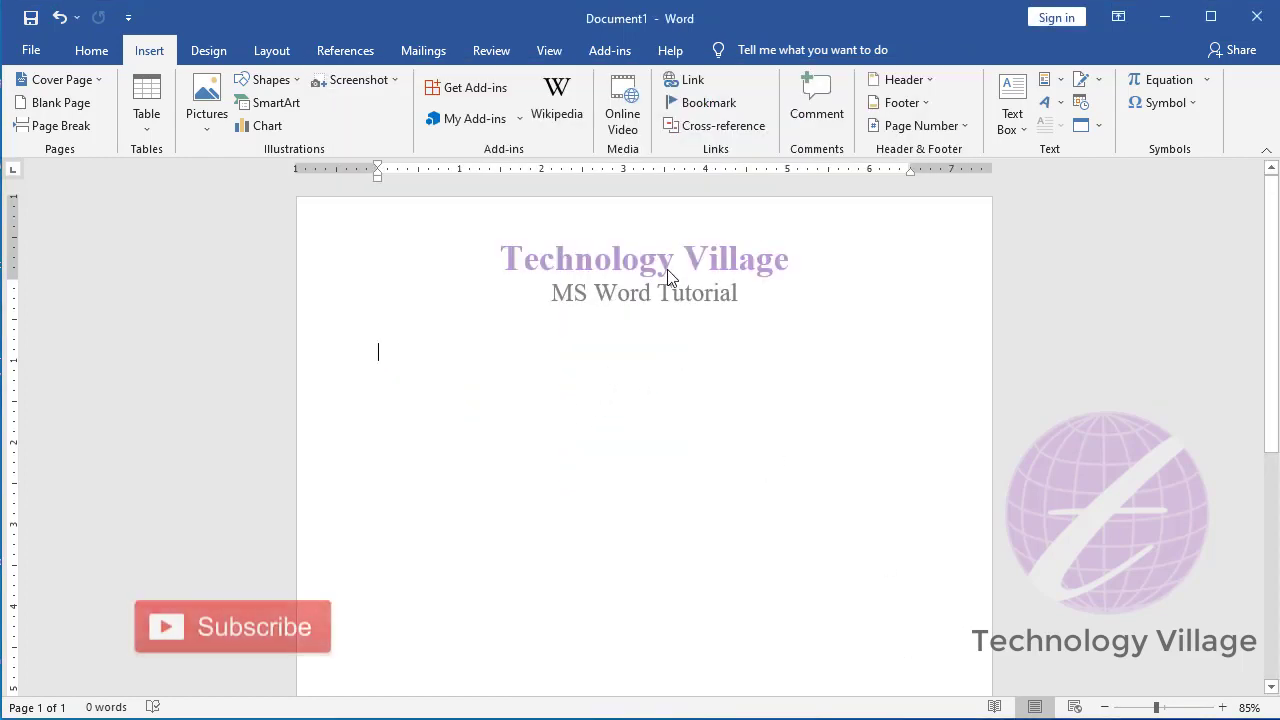
# Step: Delete the Technology Village text from the header, leaving the page blank
pyautogui.doubleClick(672, 280)
pyautogui.press('Delete')
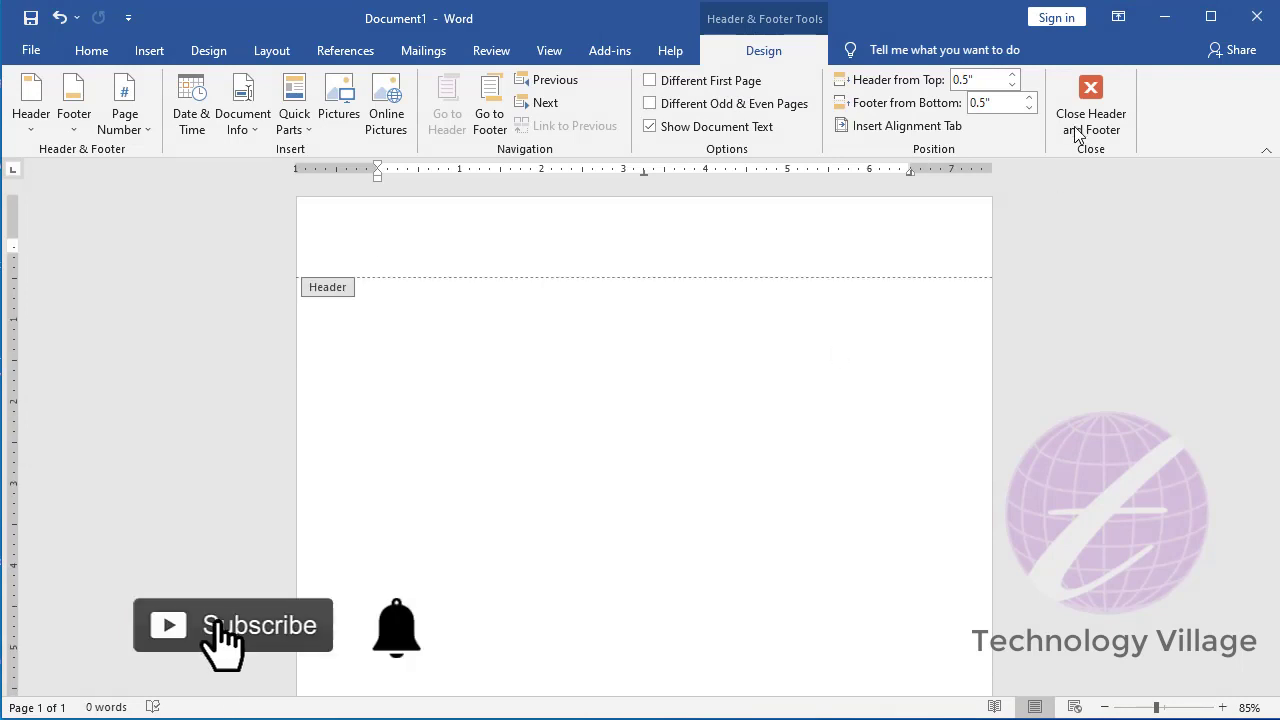
pyautogui.click(1078, 128)
# Step: Check the Header gallery list to confirm TechnologyVillage is no longer offered
pyautogui.click(163, 50)
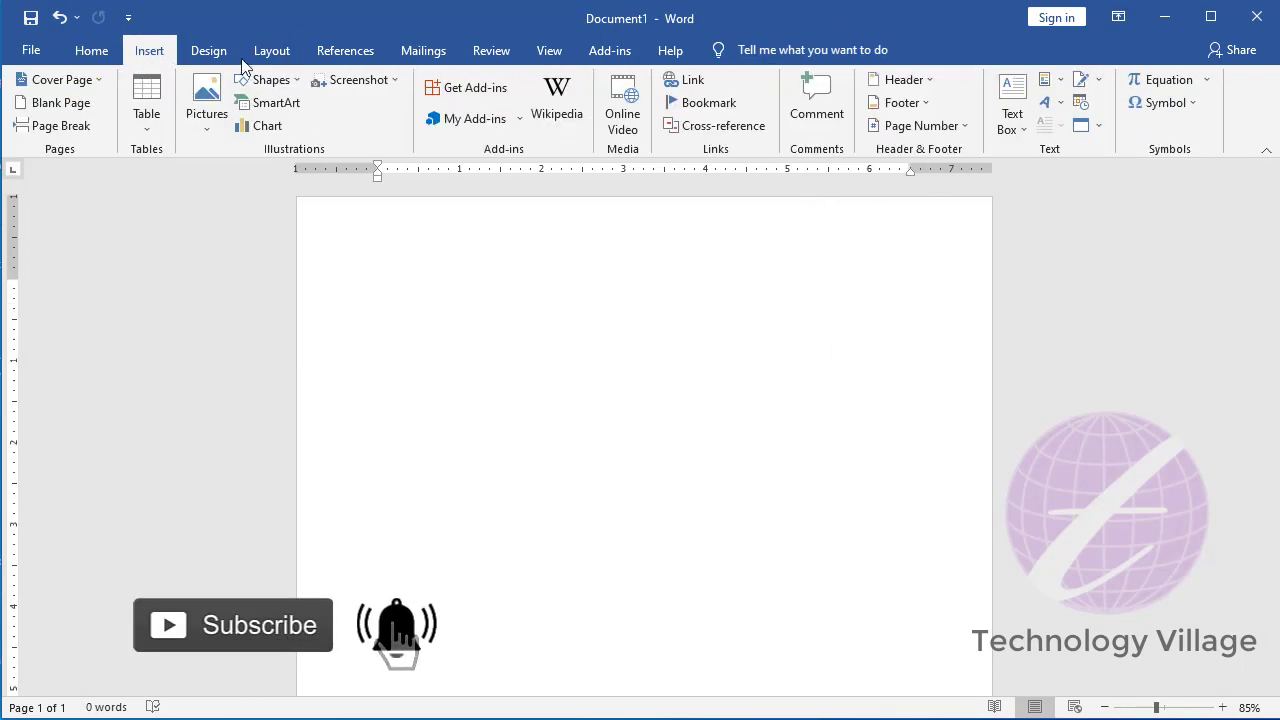
pyautogui.click(913, 78)
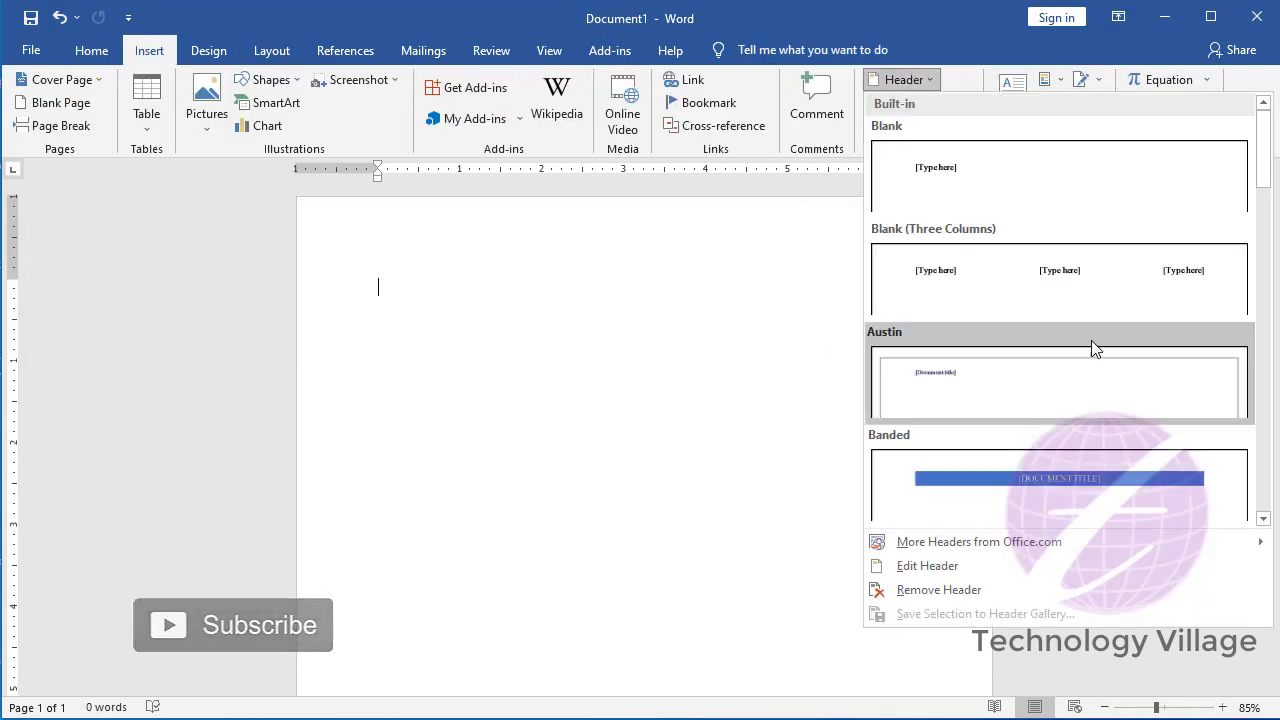
pyautogui.scroll(-2, 1092, 355)
pyautogui.scroll(-2, 1092, 355)
pyautogui.scroll(-3, 1092, 355)
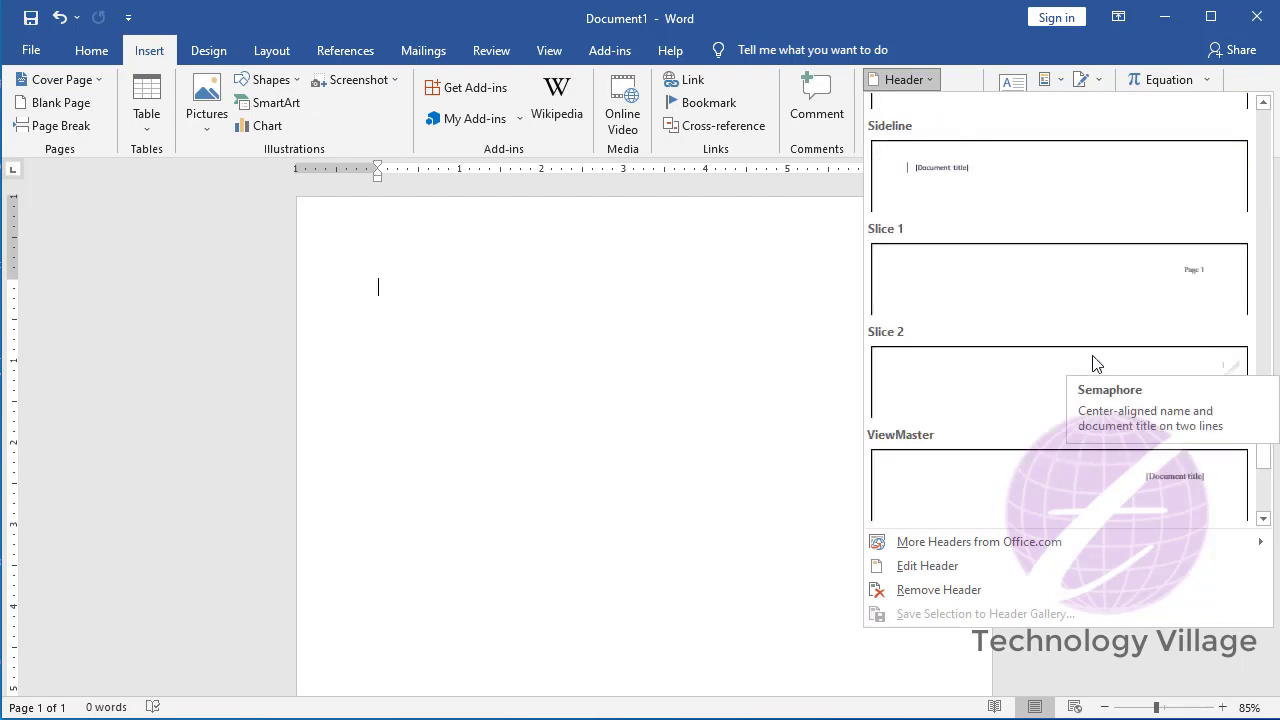
pyautogui.scroll(-2, 1092, 355)
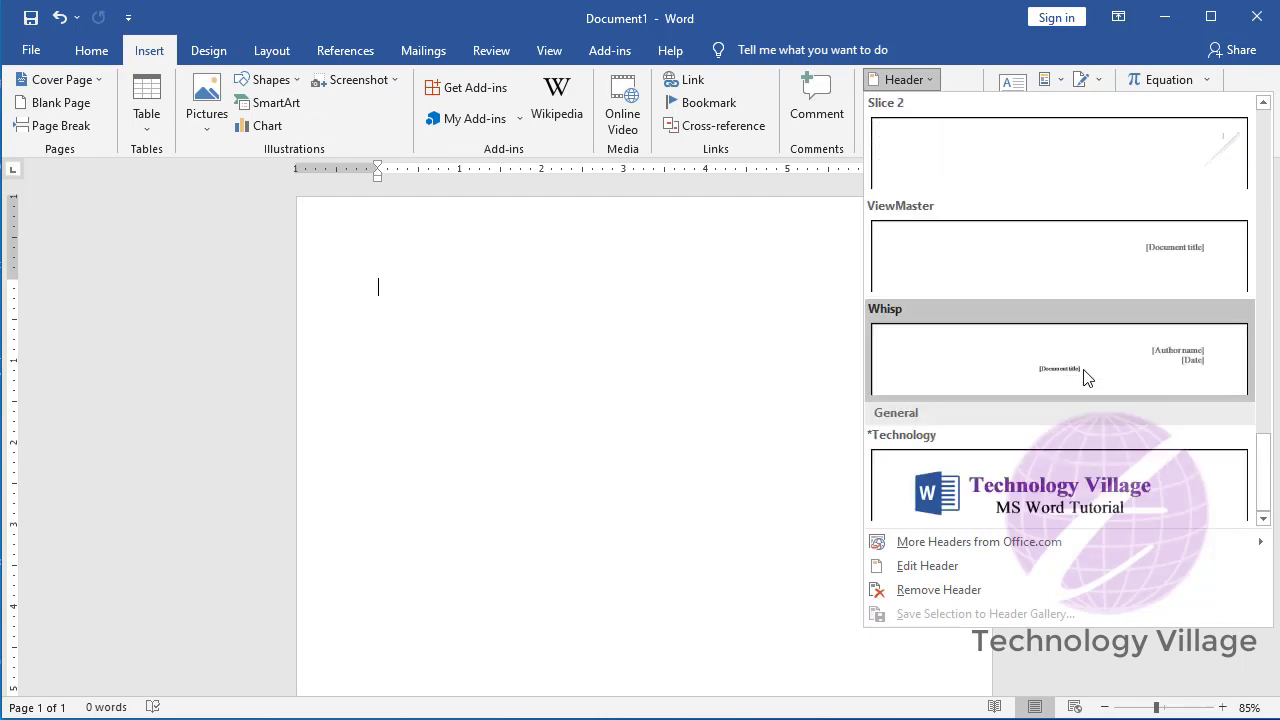
pyautogui.click(628, 390)
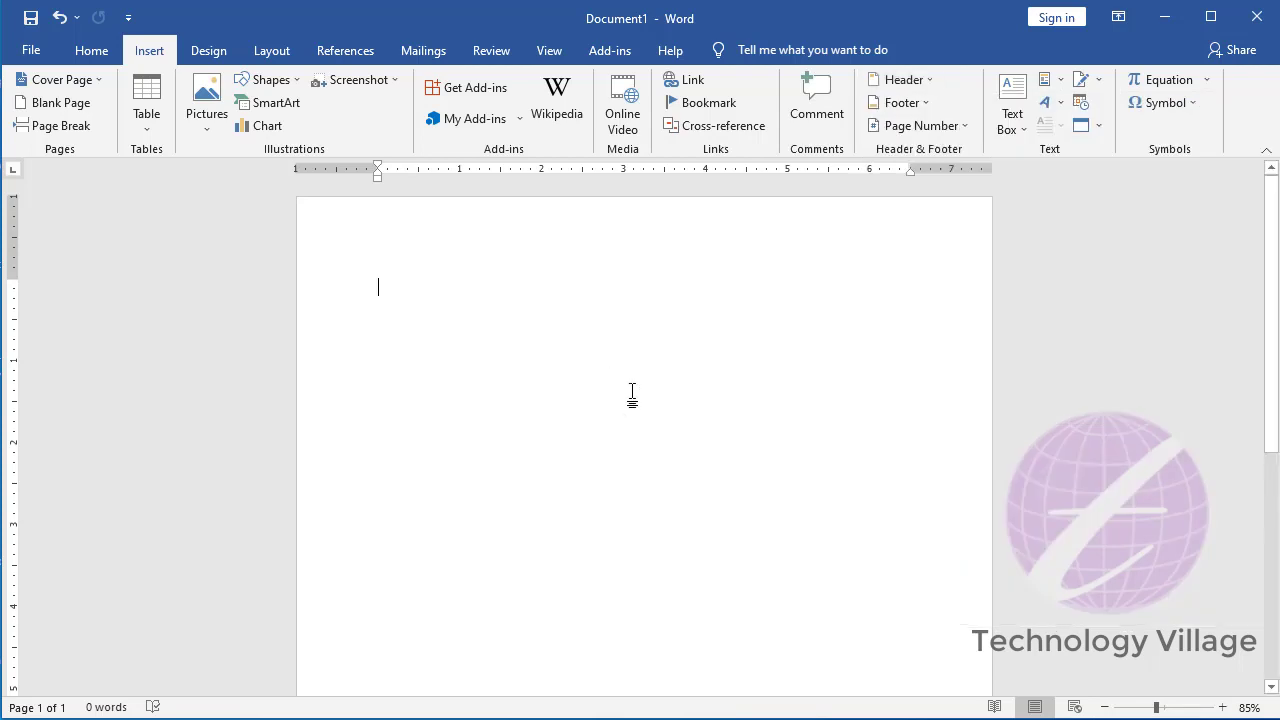
# Step: Scroll through the Building Blocks Organizer to confirm TechnologyVillage is gone, then close it
pyautogui.click(1050, 79)
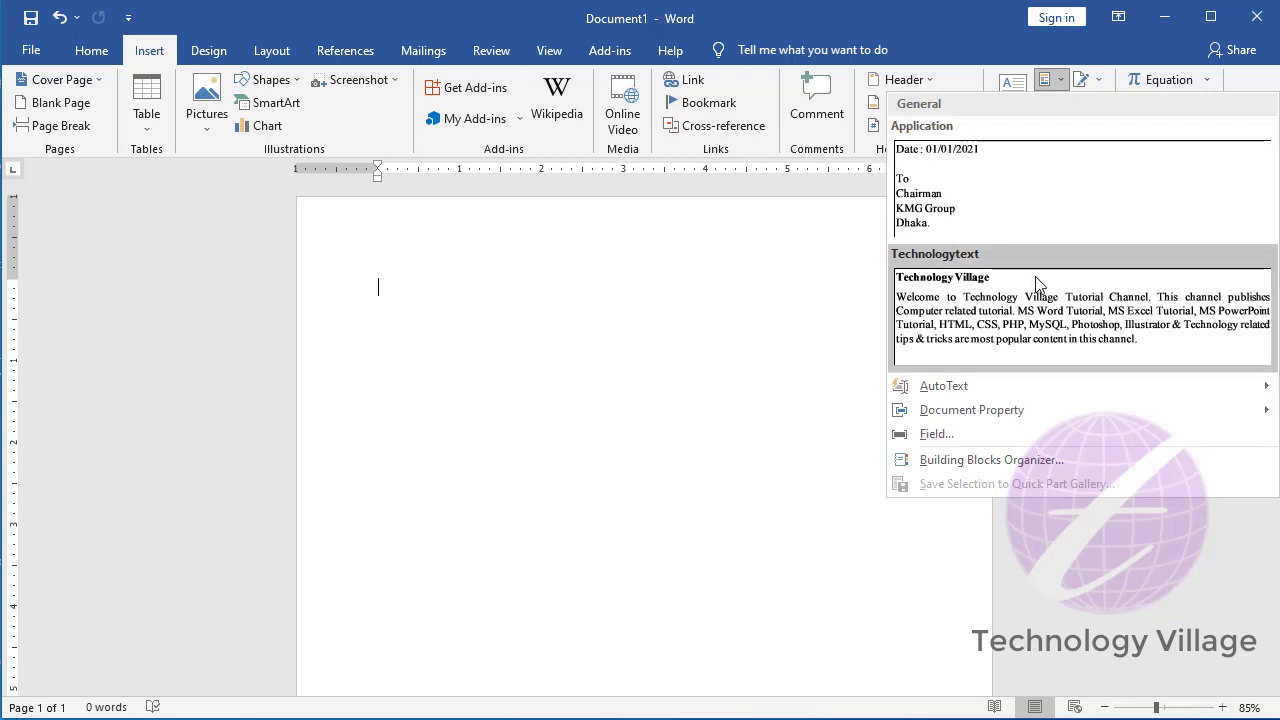
pyautogui.click(966, 460)
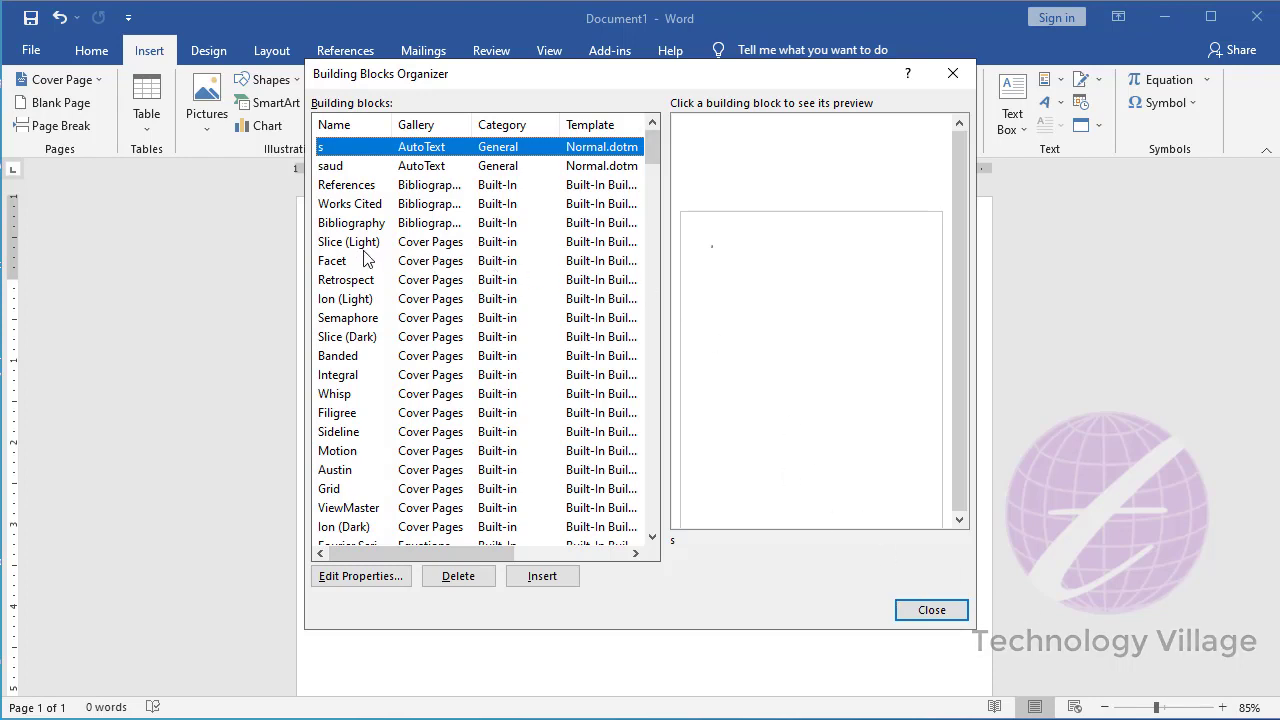
pyautogui.scroll(-3, 438, 350)
pyautogui.scroll(-3, 452, 398)
pyautogui.scroll(-5, 457, 405)
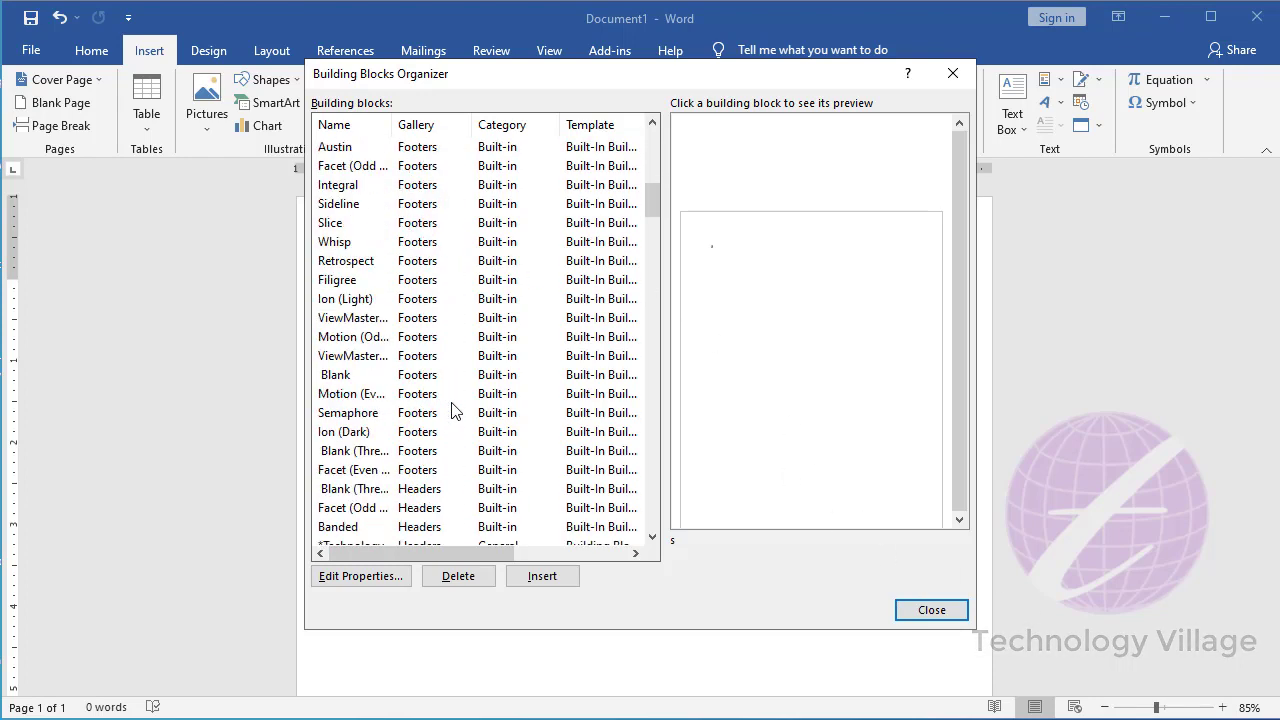
pyautogui.scroll(-5, 433, 383)
pyautogui.scroll(-4, 433, 383)
pyautogui.scroll(-5, 435, 400)
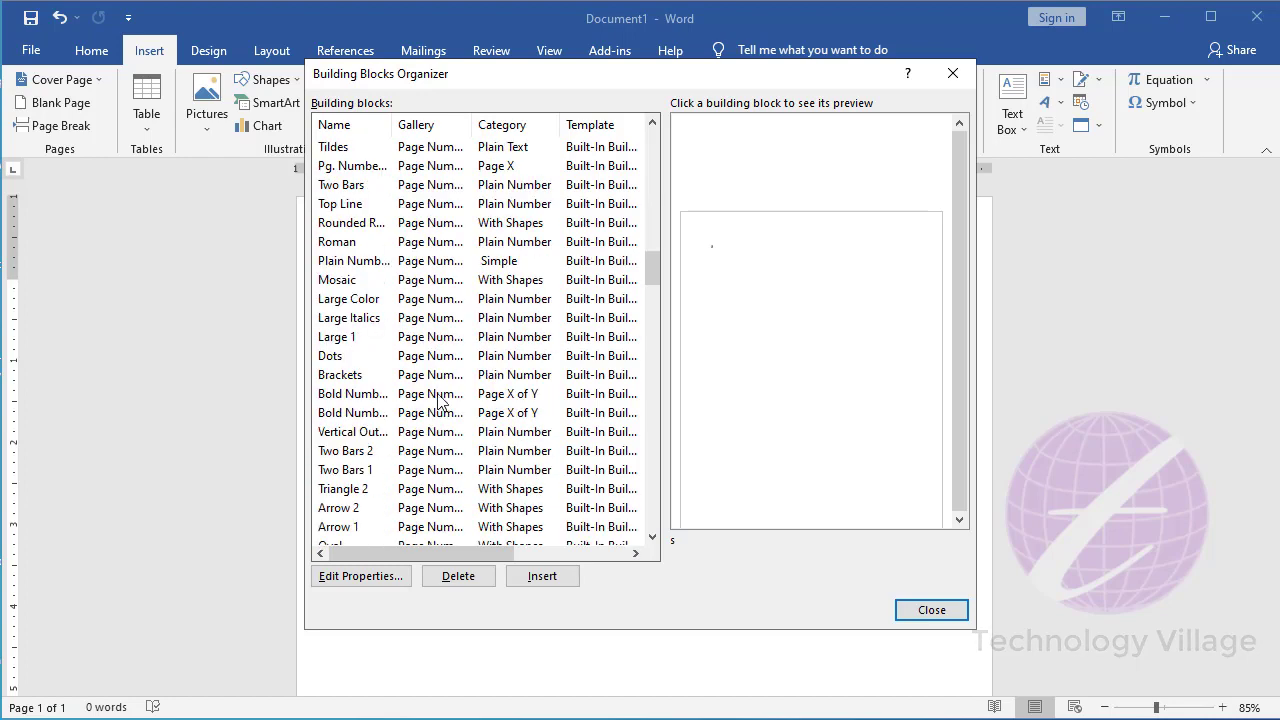
pyautogui.scroll(-2, 438, 405)
pyautogui.scroll(-3, 443, 415)
pyautogui.scroll(-5, 443, 420)
pyautogui.scroll(-7, 443, 420)
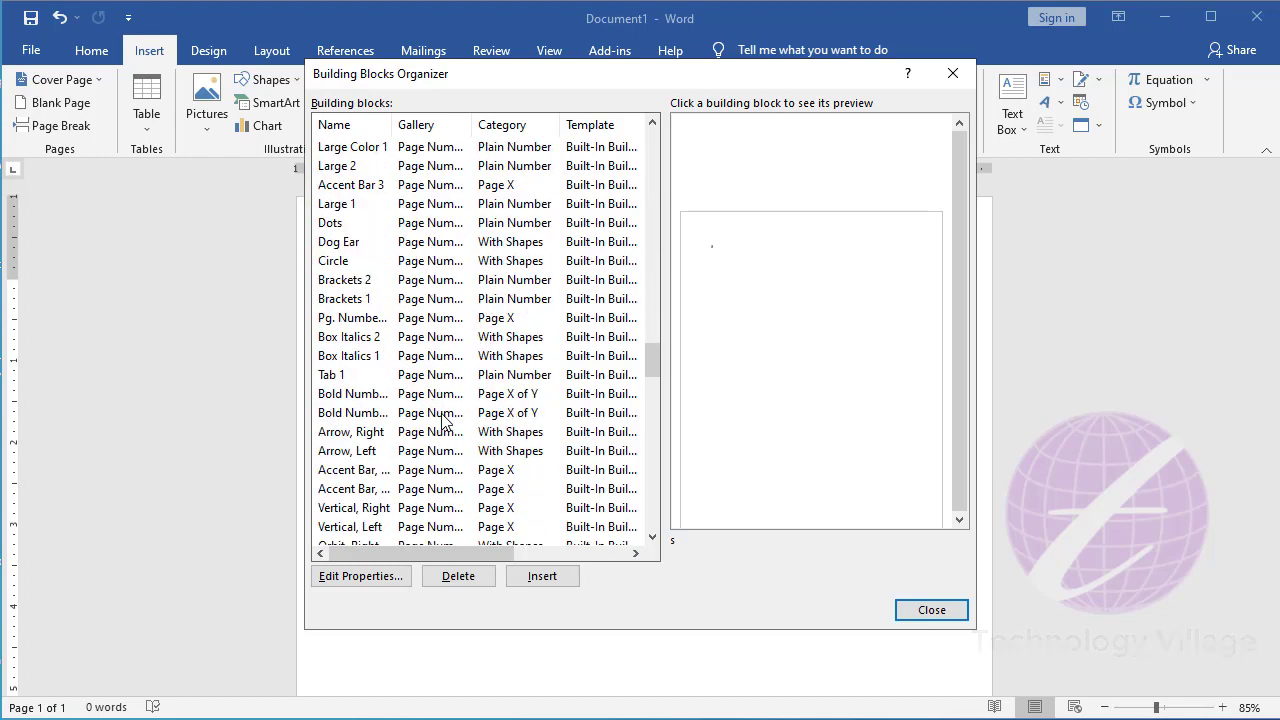
pyautogui.click(944, 616)
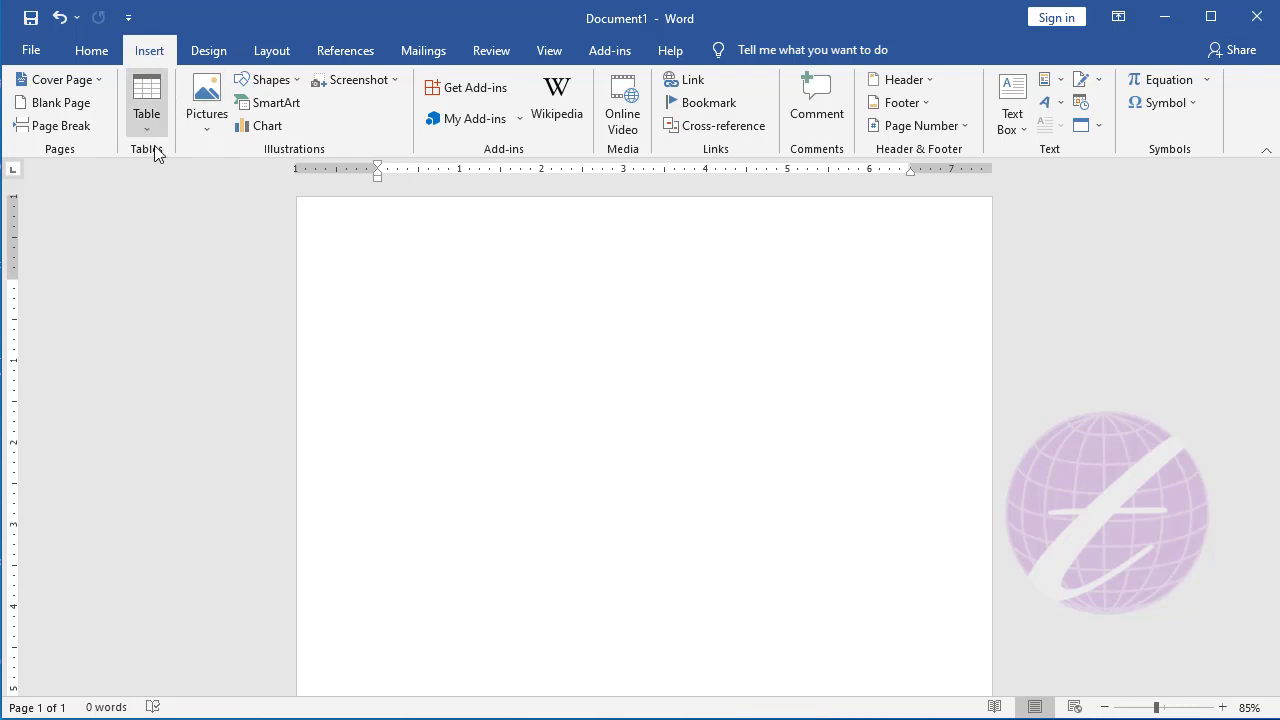
pyautogui.click(95, 81)
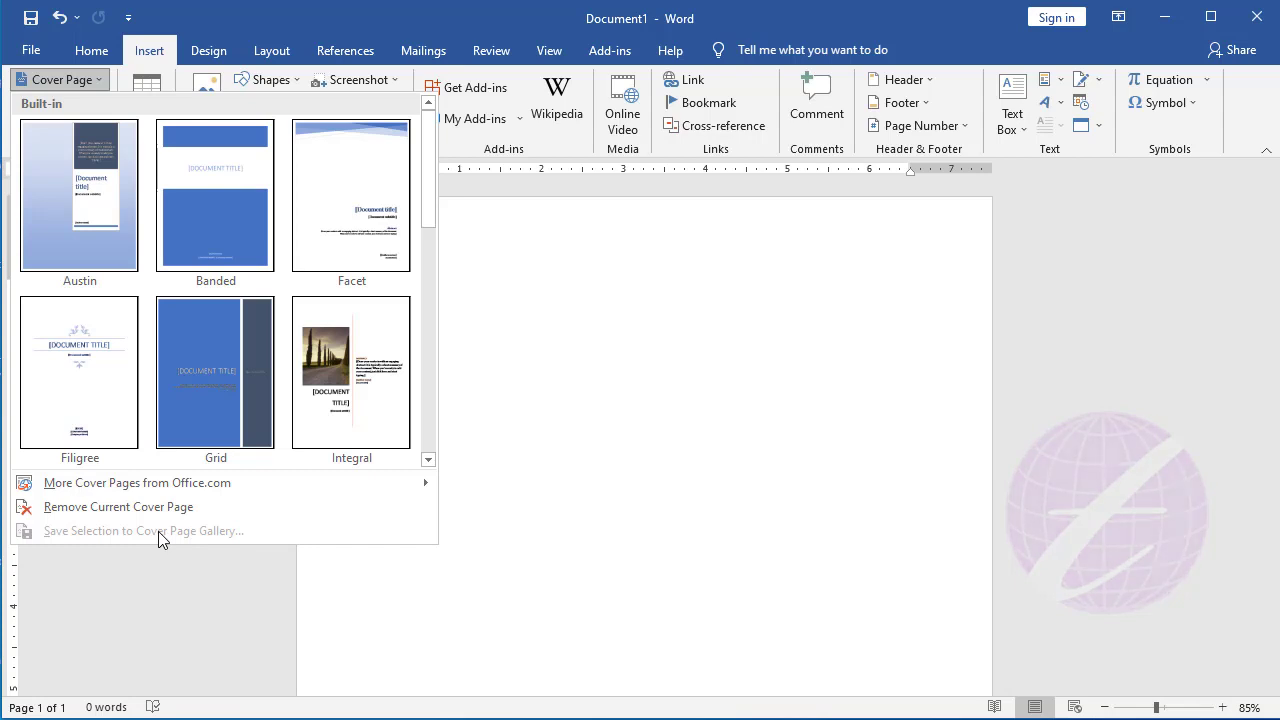
pyautogui.click(197, 17)
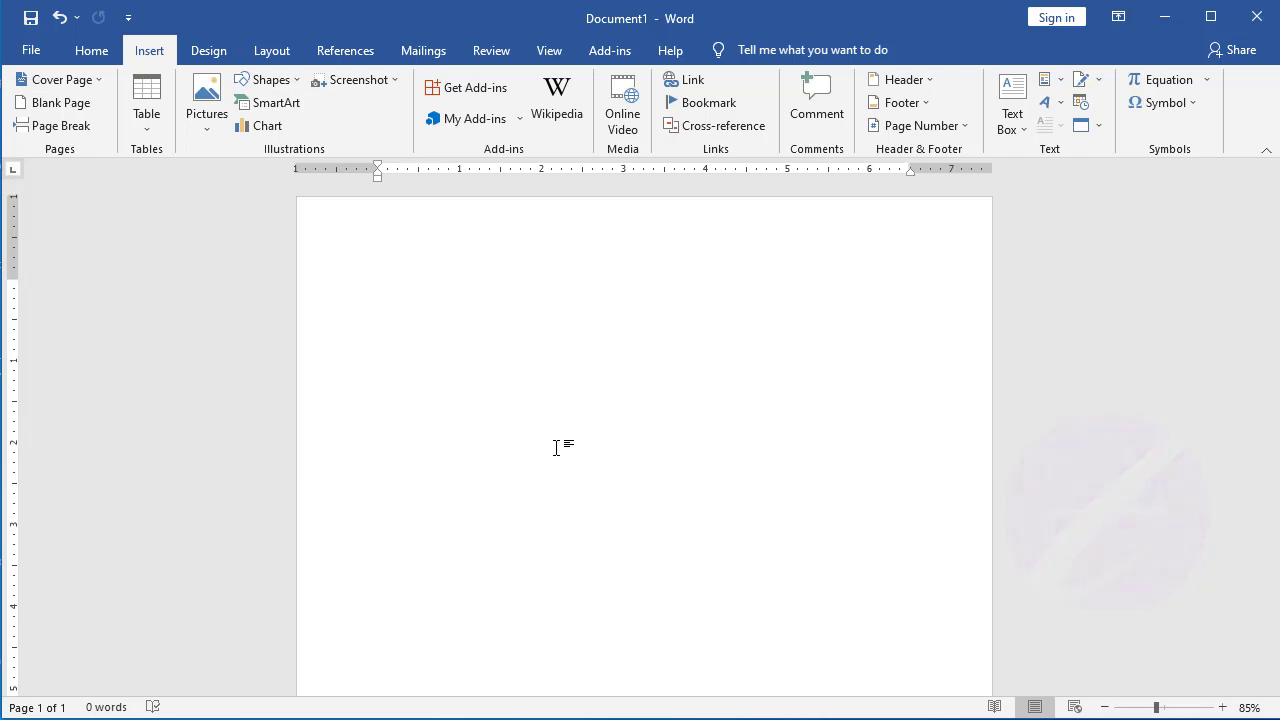